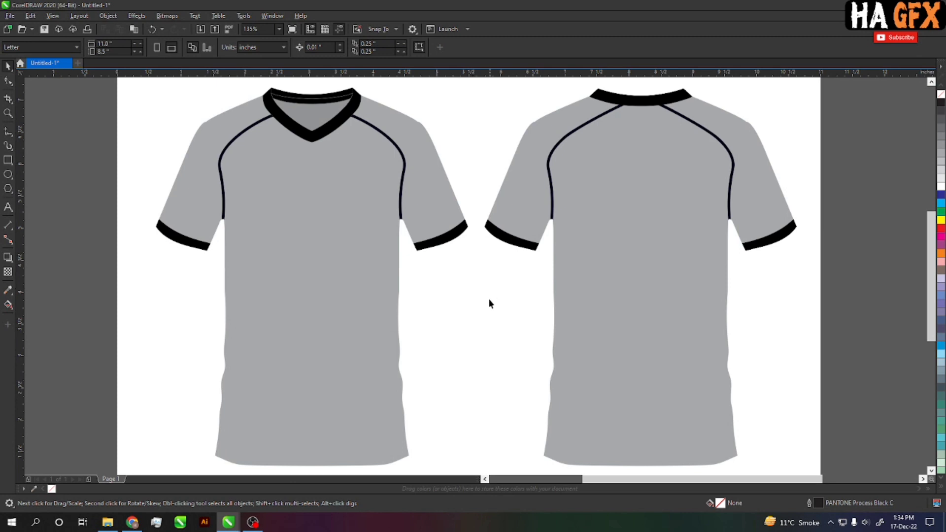
Draw a tall strip rectangle down the front jersey, widening it and extending it into the collar.
drag(481, 305, 504, 299)
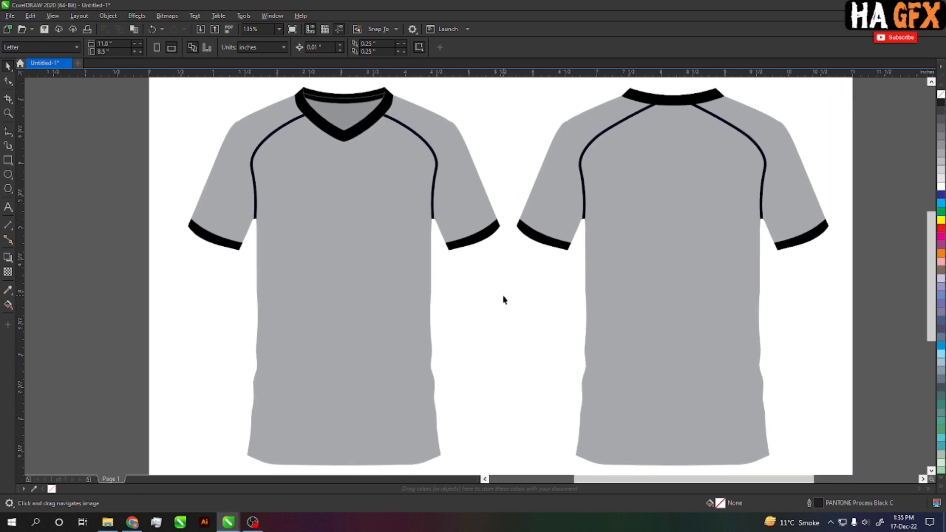
click(7, 161)
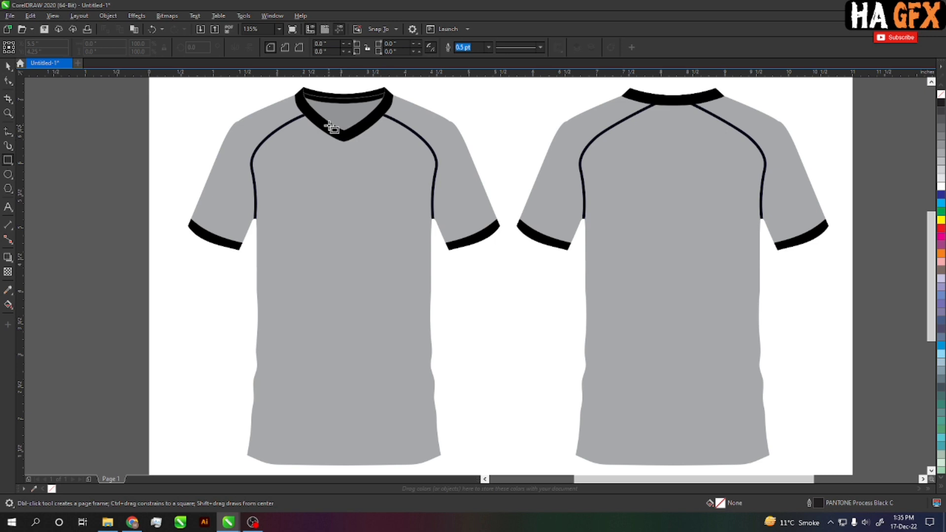
drag(323, 133, 362, 455)
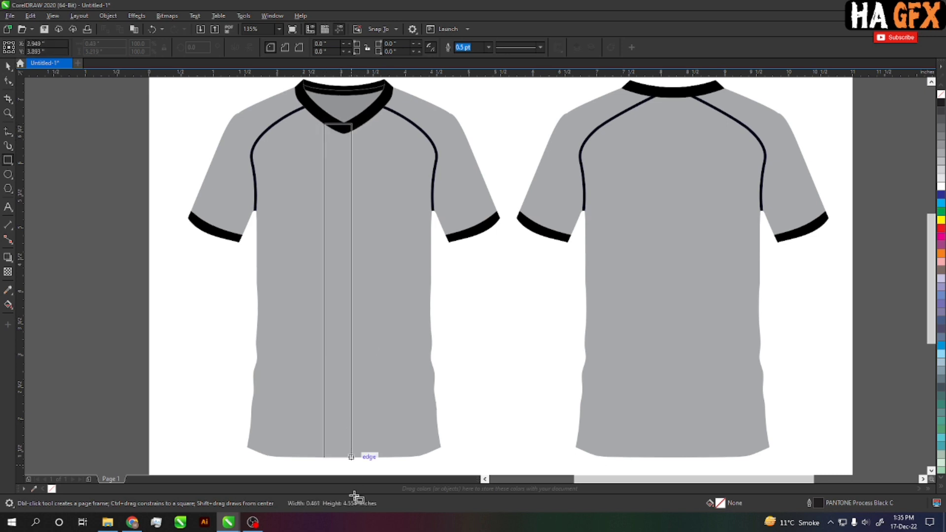
key(space)
shift+click(435, 358)
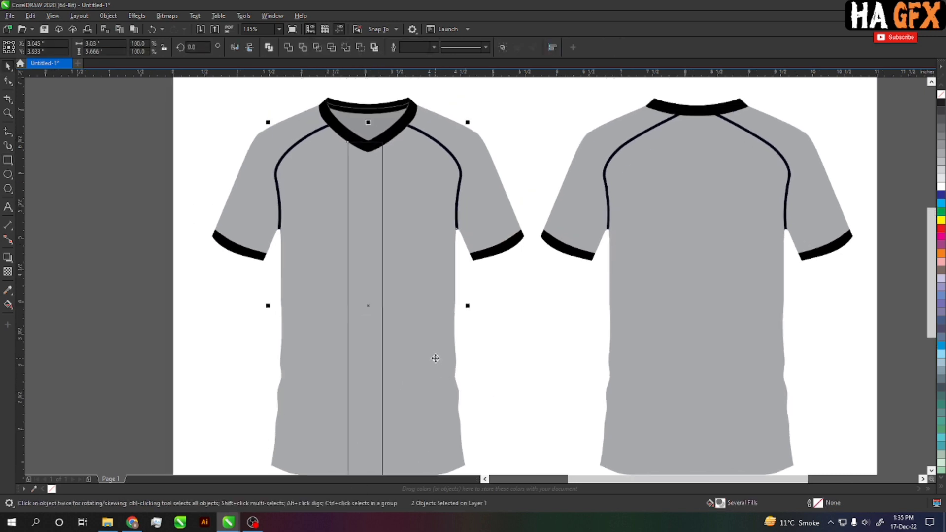
click(525, 376)
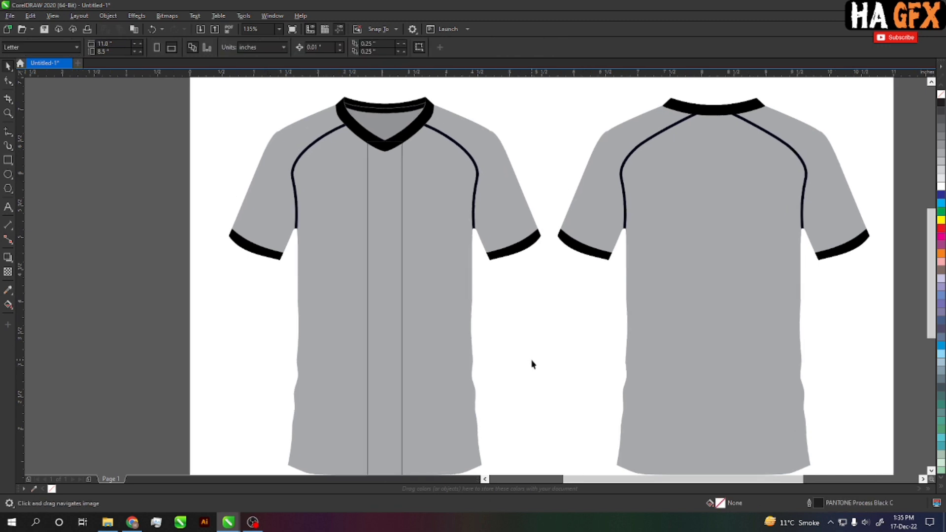
click(392, 240)
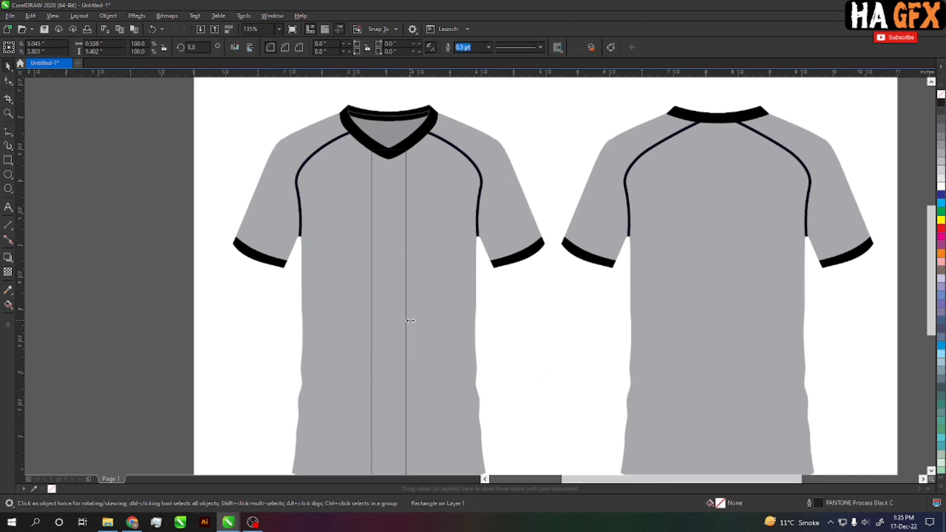
drag(409, 322, 419, 323)
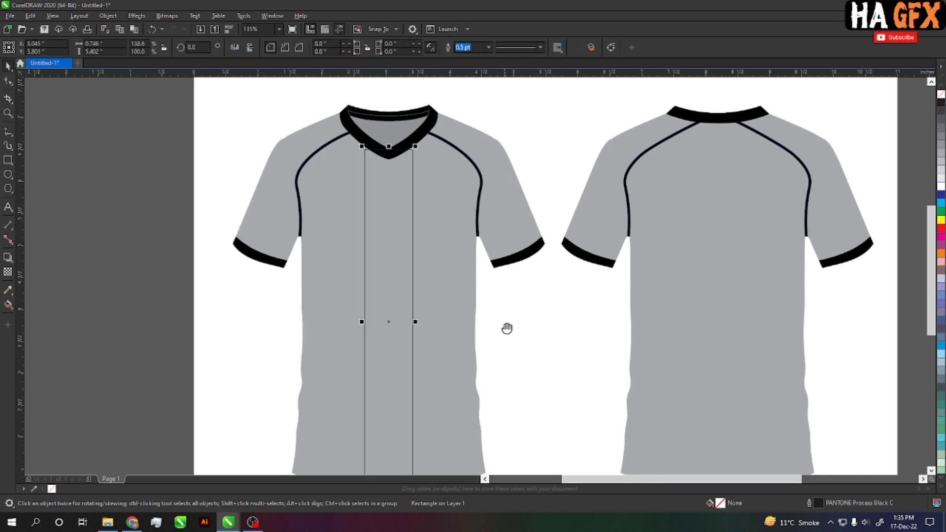
scroll(506, 327, up, 1)
scroll(423, 209, up, 1)
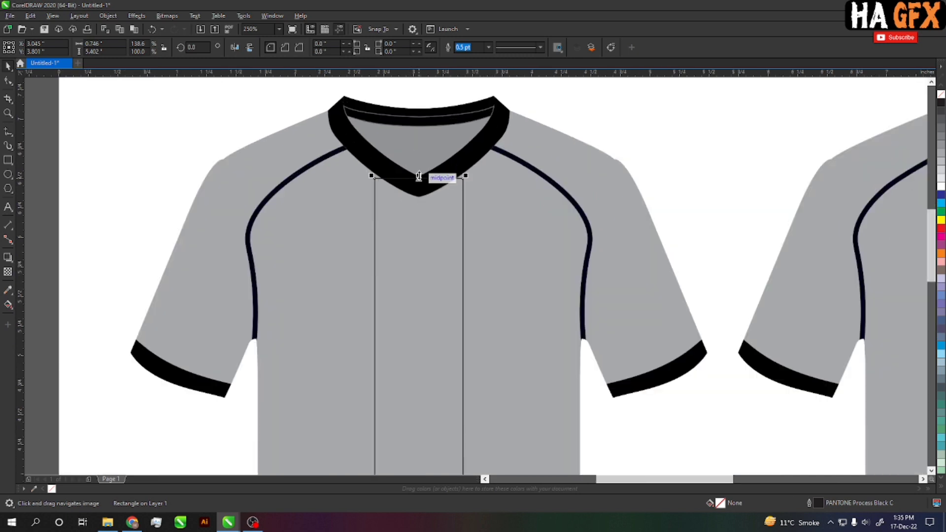
drag(418, 176, 419, 161)
scroll(533, 221, down, 2)
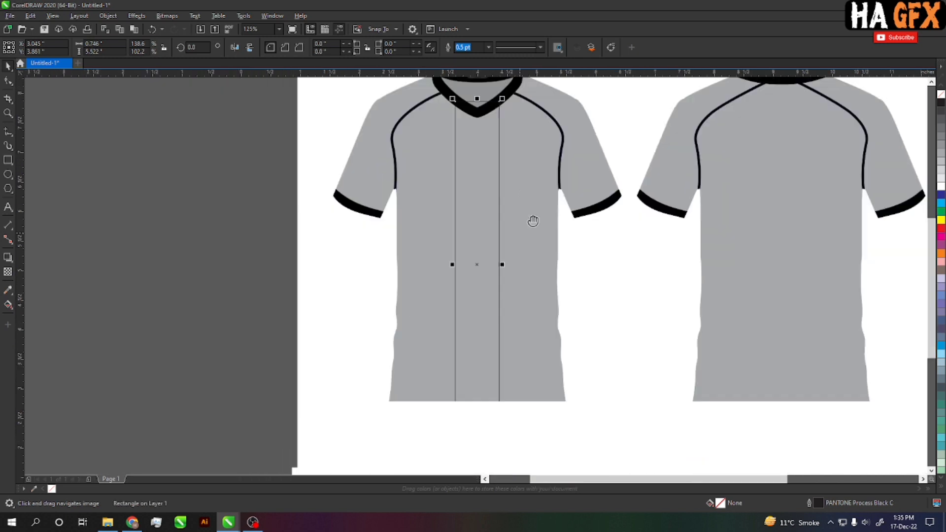
Intersect the strip with the shirt body and delete the leftover rectangle.
click(544, 289)
click(618, 314)
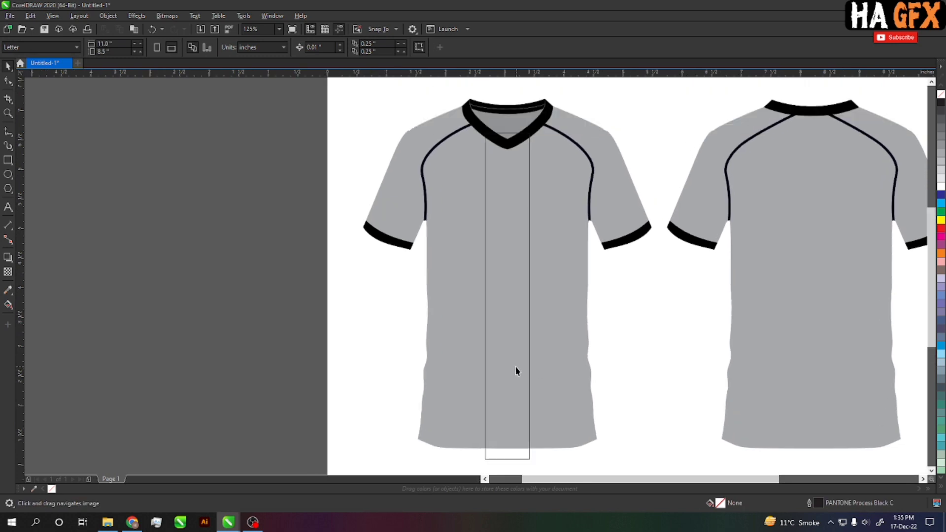
click(516, 446)
shift+click(552, 437)
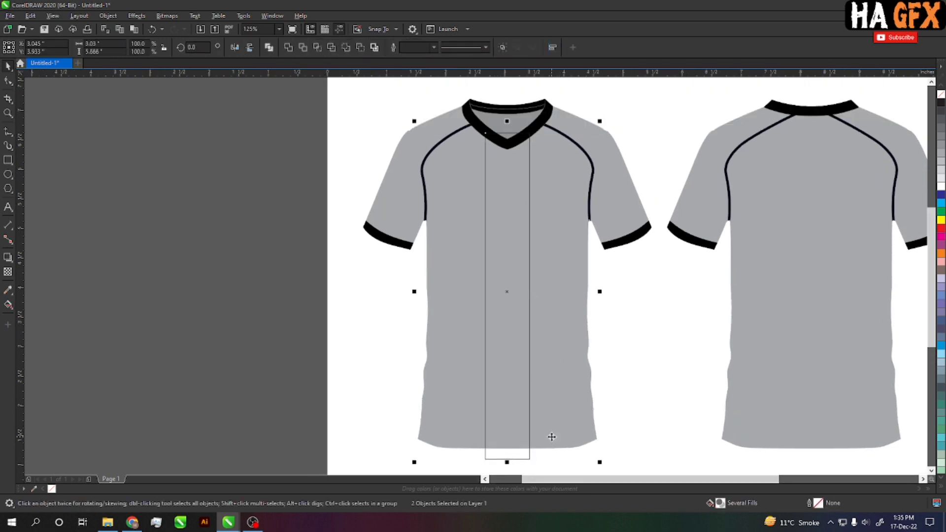
click(321, 52)
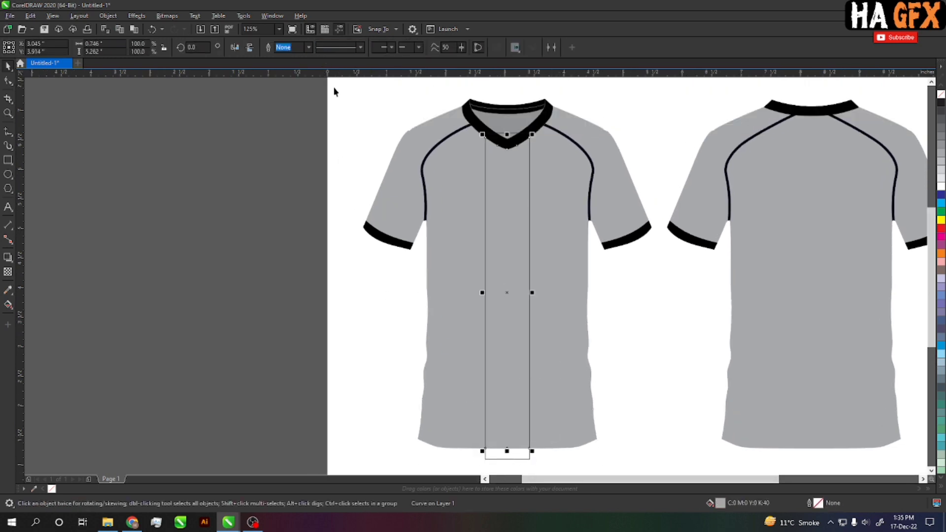
click(644, 412)
click(514, 457)
key(Delete)
Fill the intersected centre stripe with deep navy from the palette.
click(509, 418)
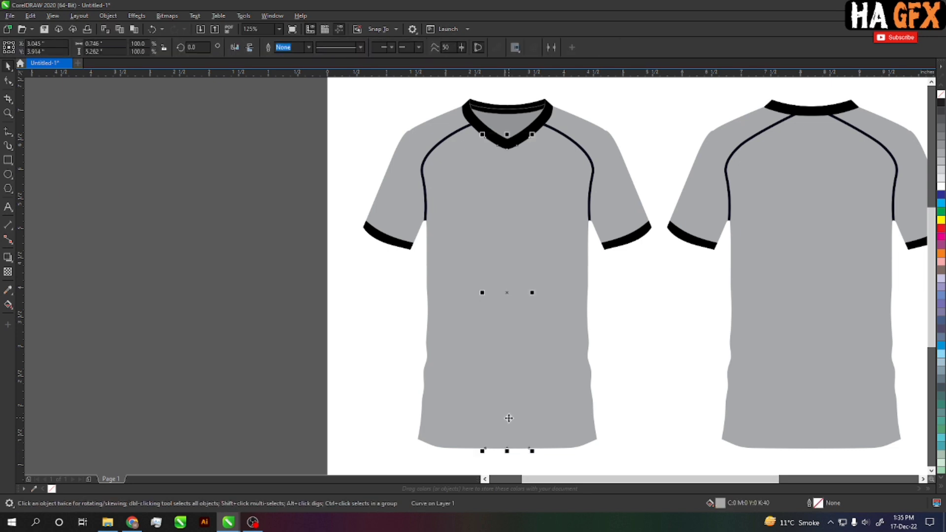
click(941, 195)
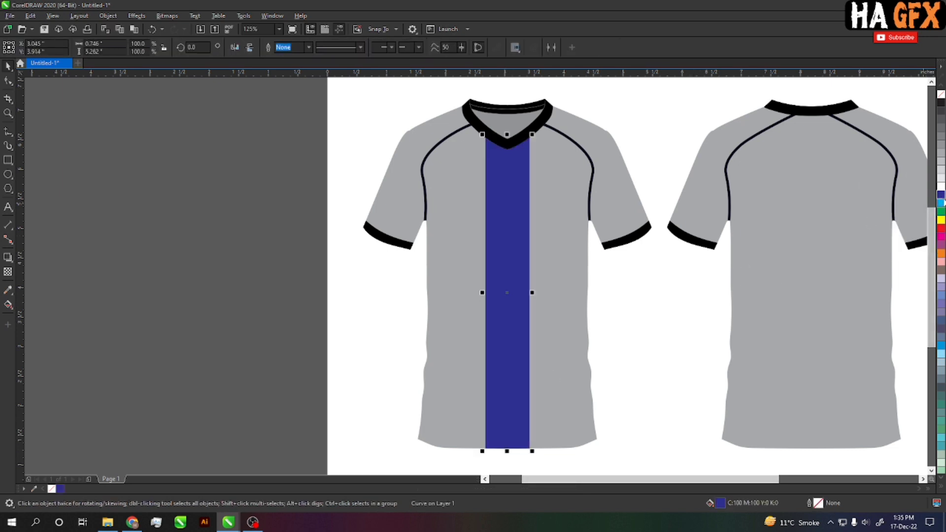
click(942, 198)
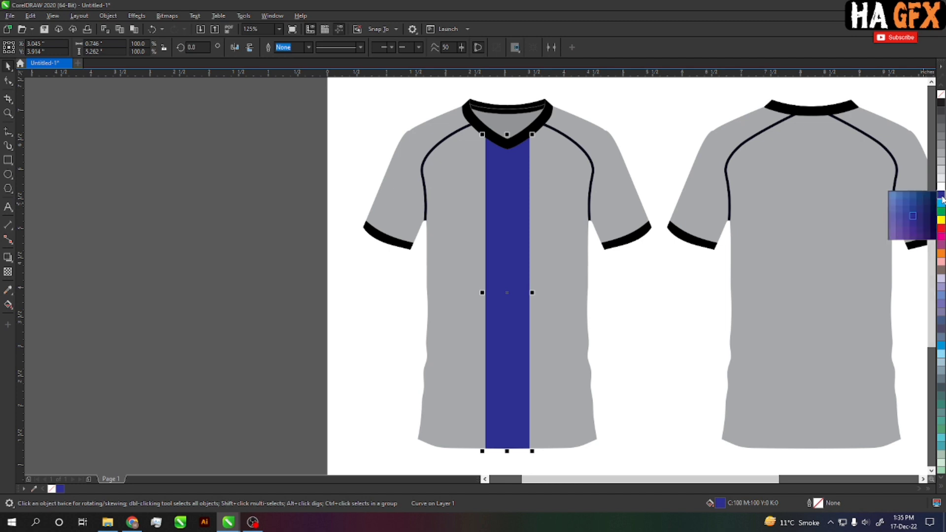
click(929, 219)
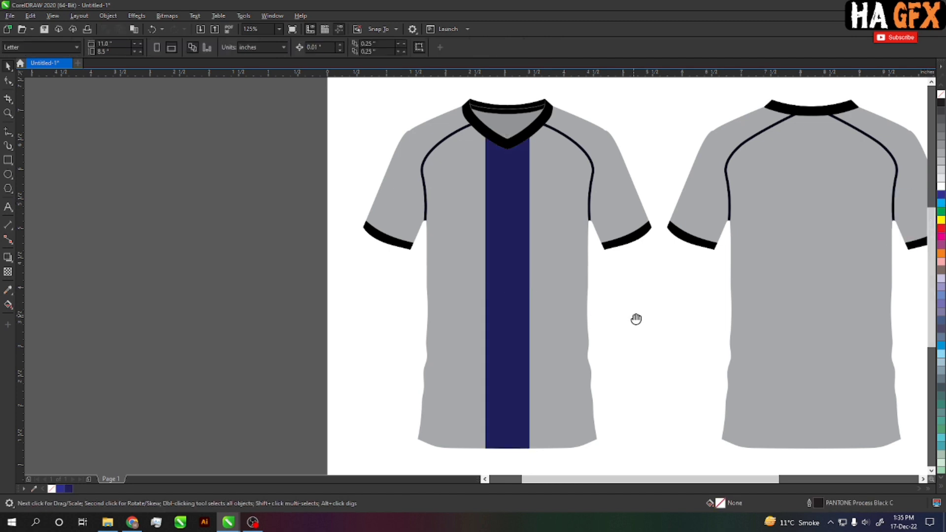
drag(635, 317, 618, 323)
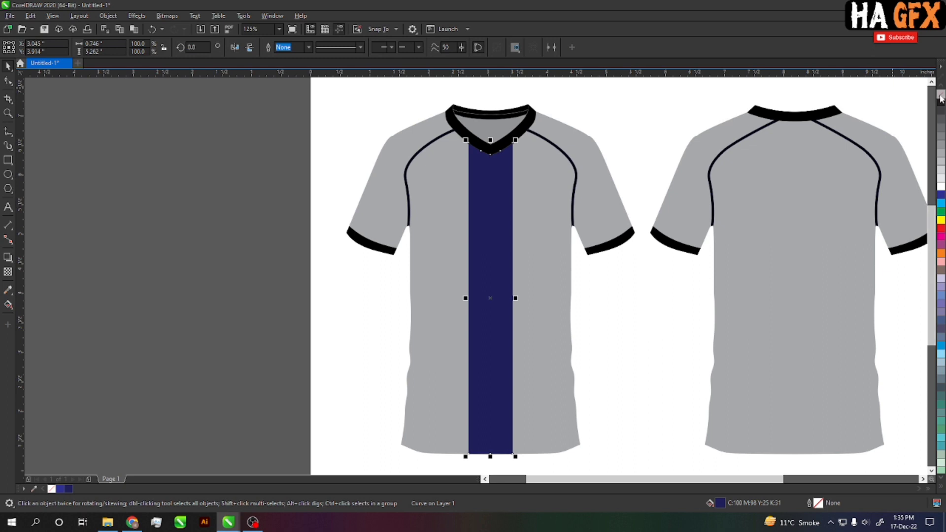
Draw a straight vertical freehand line down the jersey centre from collar to hem.
click(36, 146)
click(8, 131)
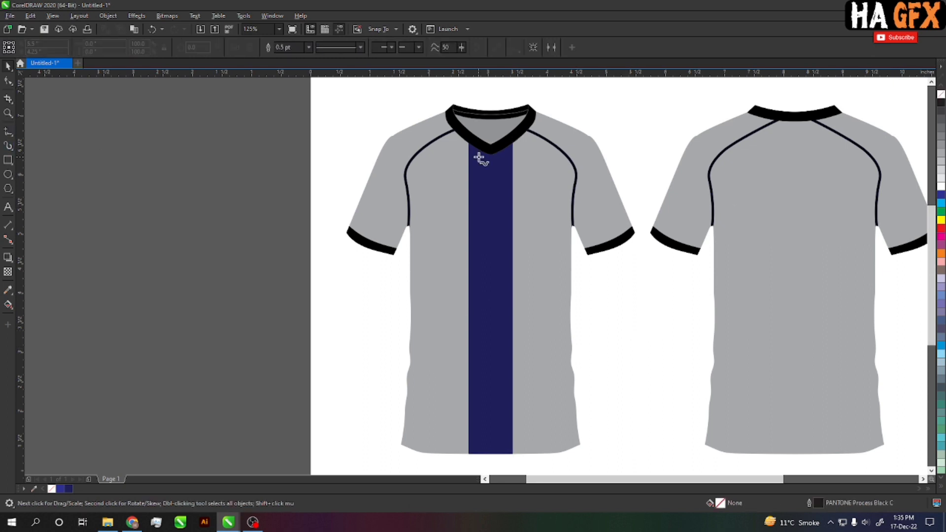
click(488, 105)
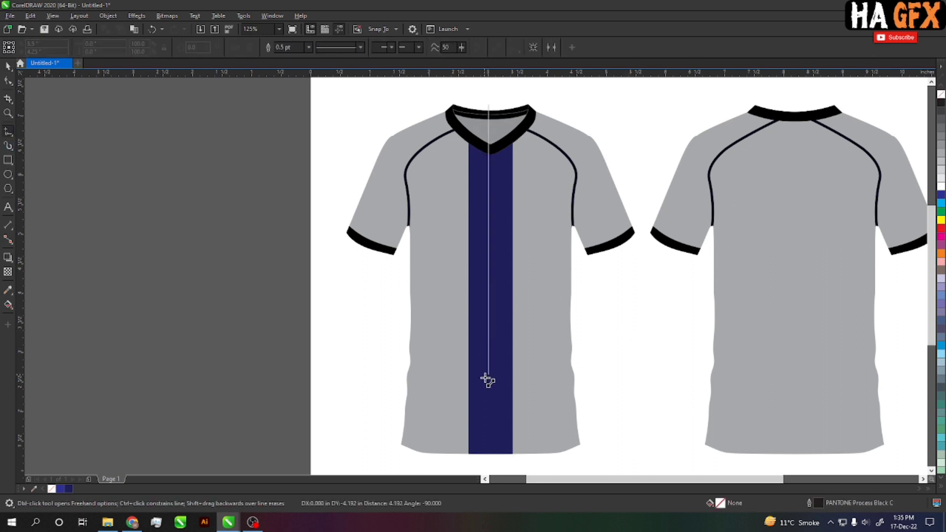
click(488, 468)
key(space)
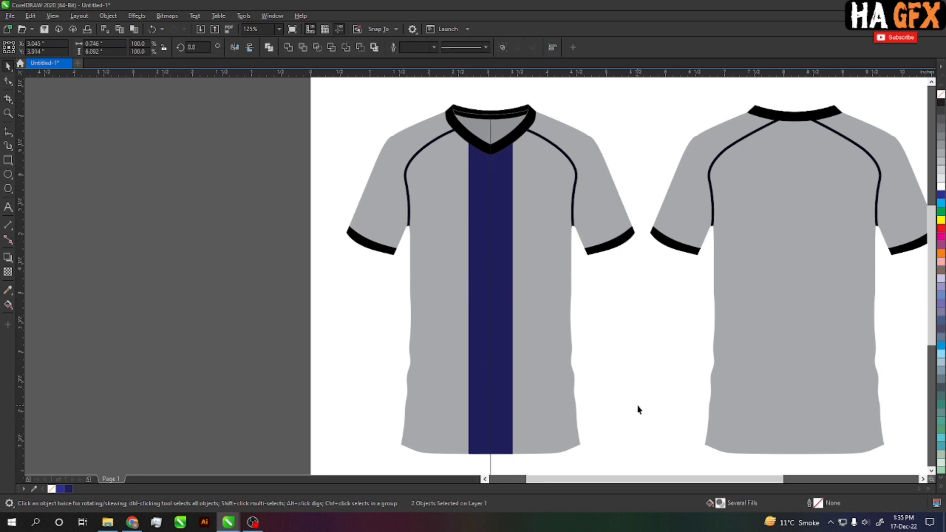
click(637, 407)
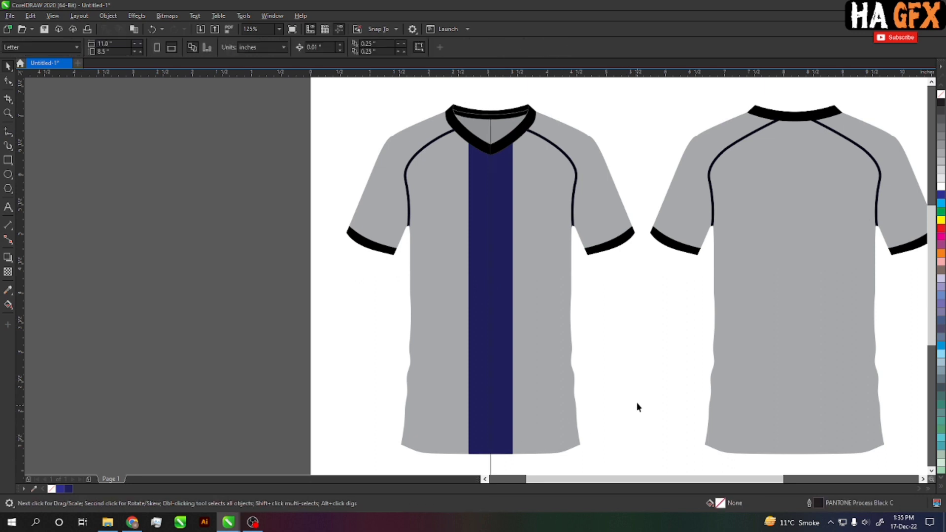
click(490, 418)
Set the centre line's outline width to 3.0 pt.
click(308, 49)
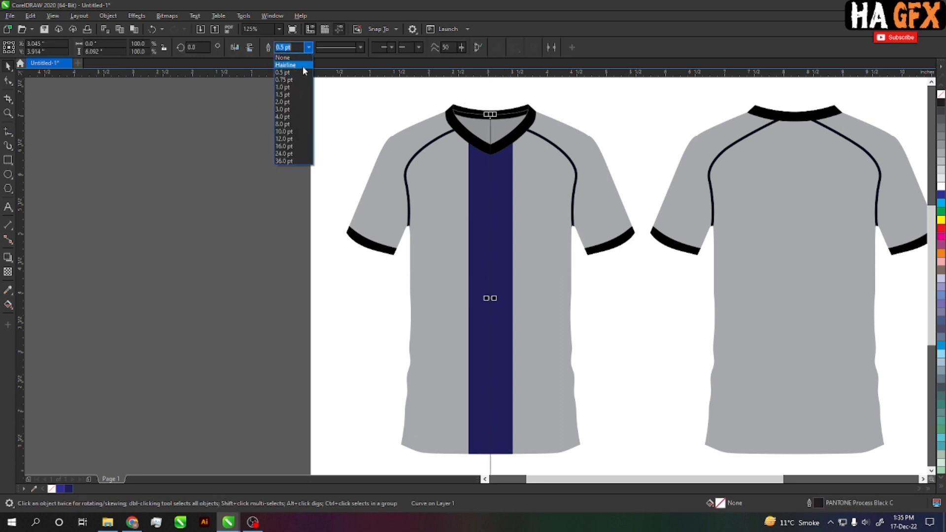
click(292, 104)
scroll(493, 213, up, 1)
scroll(477, 238, up, 1)
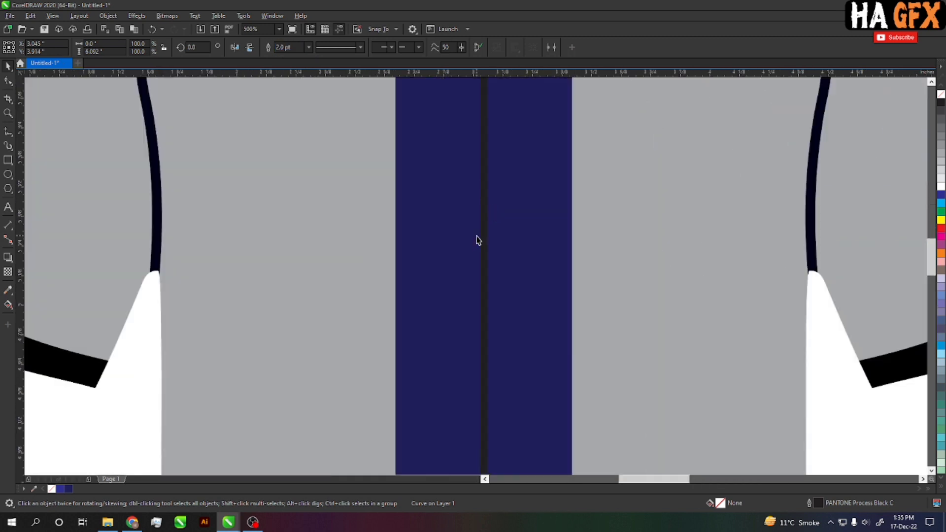
scroll(477, 238, up, 1)
click(308, 48)
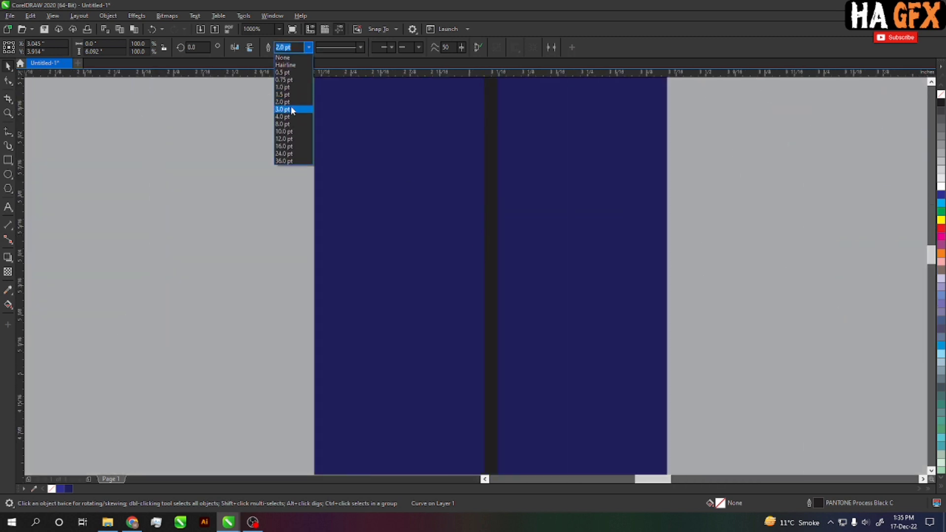
click(291, 111)
scroll(515, 313, down, 2)
drag(529, 266, 536, 282)
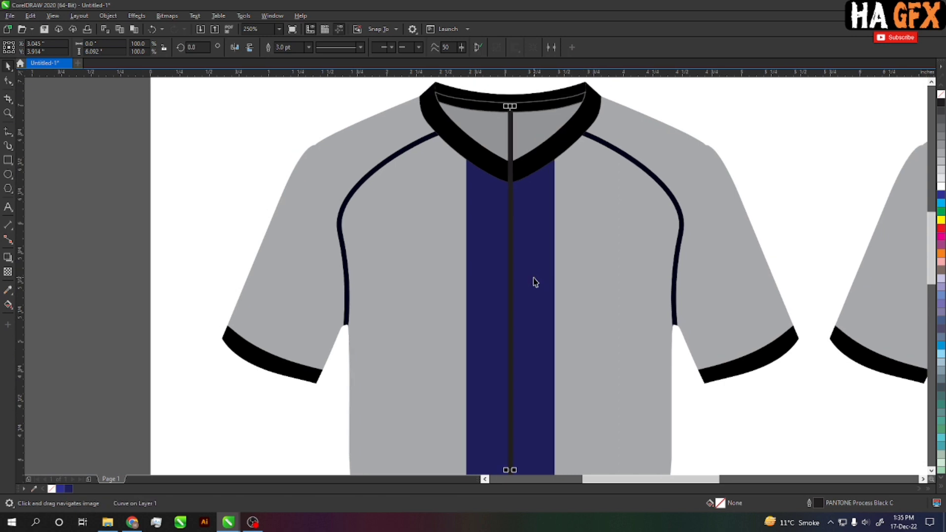
Convert the line to an object, trim it out of the navy stripe, then delete it.
key(ctrl+shift+q)
scroll(512, 195, up, 1)
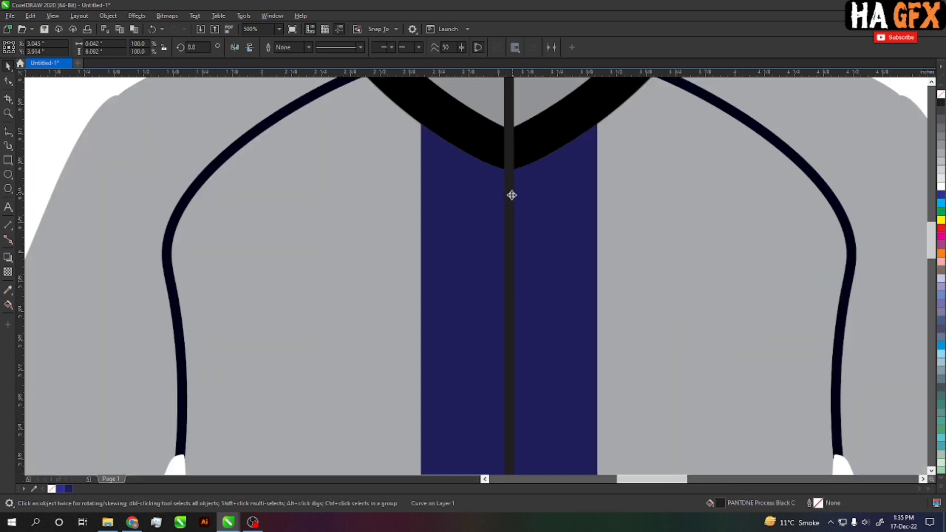
click(942, 204)
key(ctrl+z)
shift+click(556, 228)
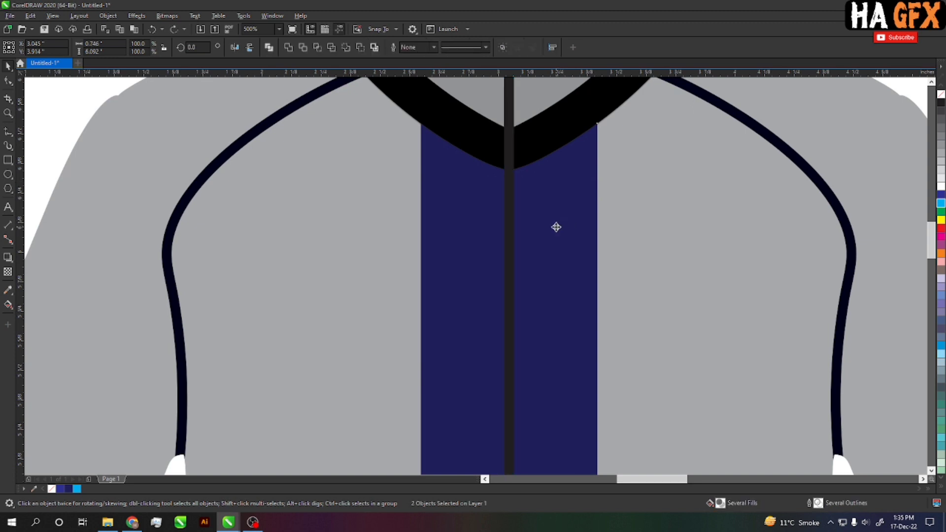
click(303, 48)
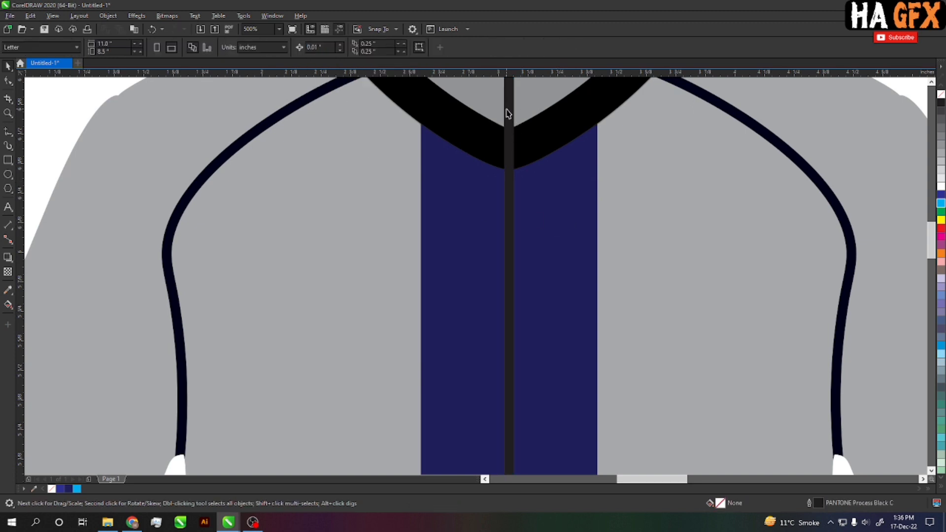
key(Delete)
scroll(537, 200, down, 3)
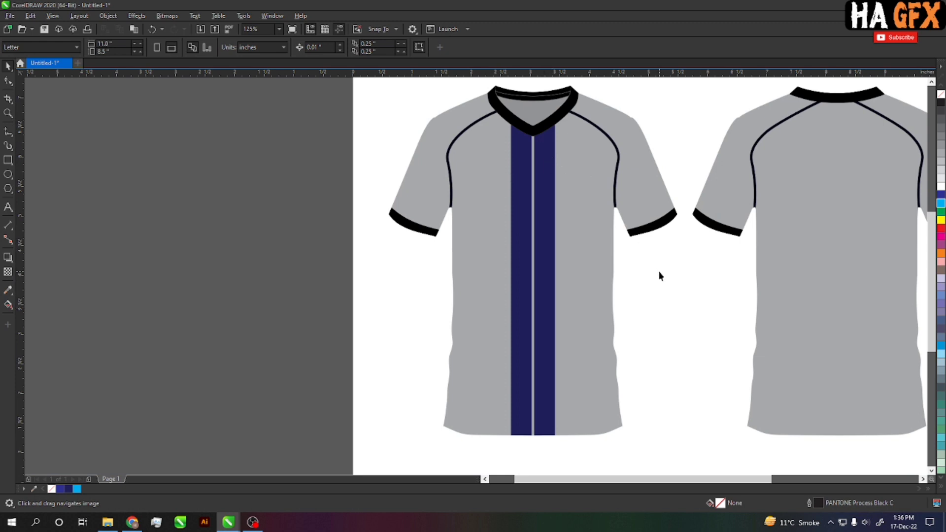
Zoom in and draw a rectangle across the front jersey's chest.
drag(663, 285, 667, 293)
key(z)
drag(390, 99, 677, 352)
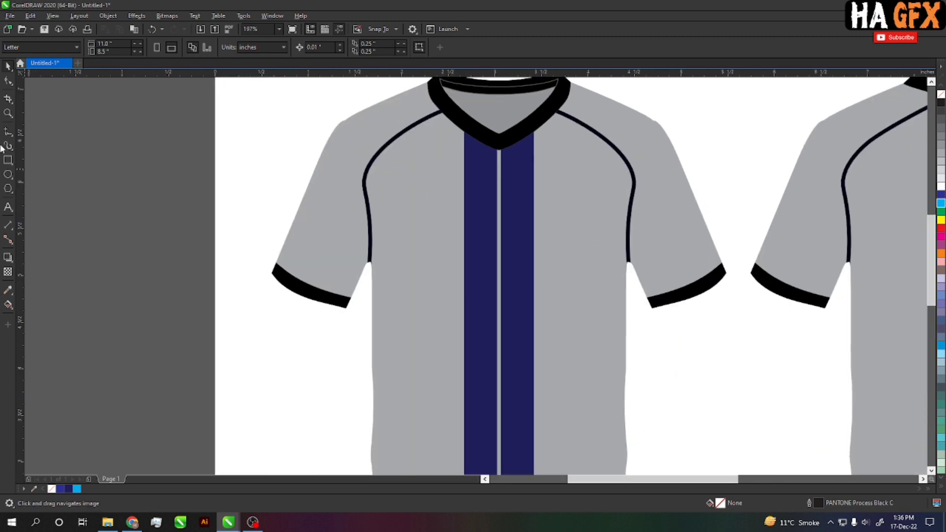
click(8, 159)
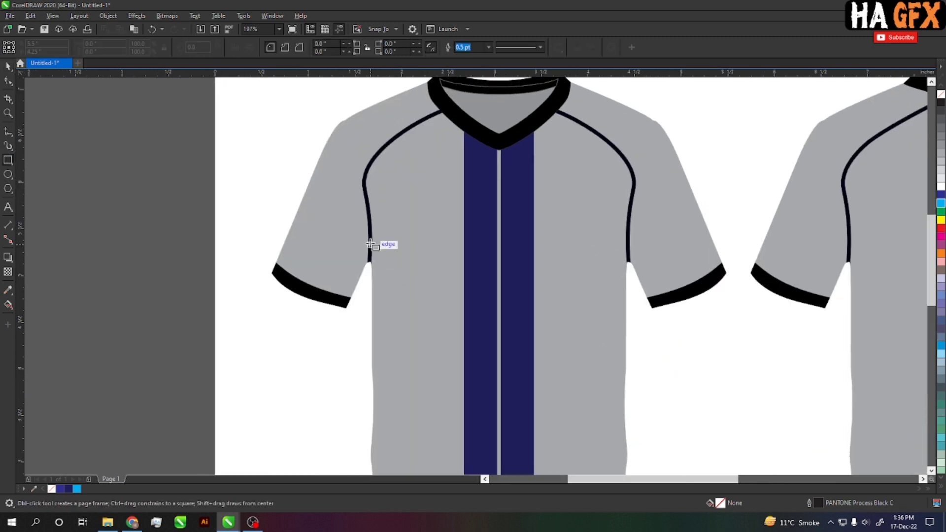
mouse_move(369, 233)
mouse_down()
mouse_move(565, 264)
mouse_move(628, 293)
mouse_up()
Convert the chest rectangle to curves and widen it symmetrically to 3.0 inches.
key(z)
drag(311, 144, 691, 359)
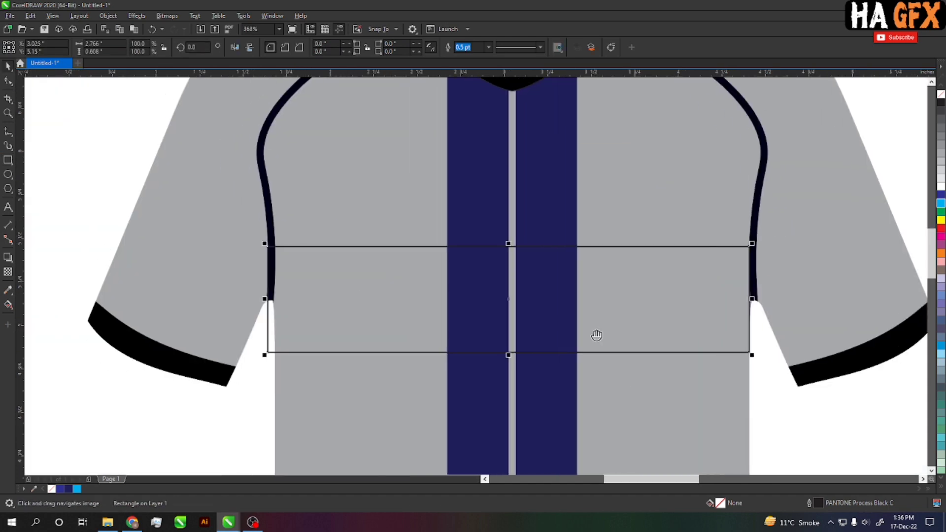
key(ctrl+q)
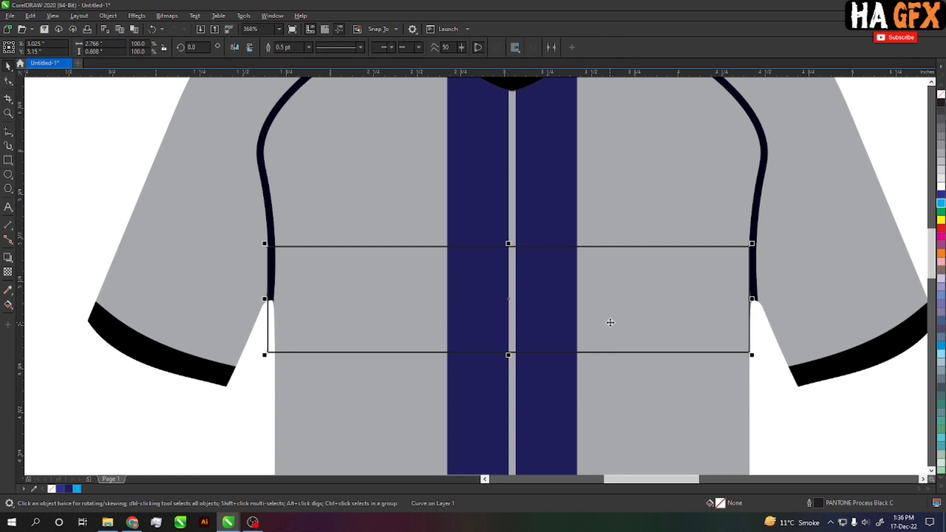
drag(609, 324, 613, 319)
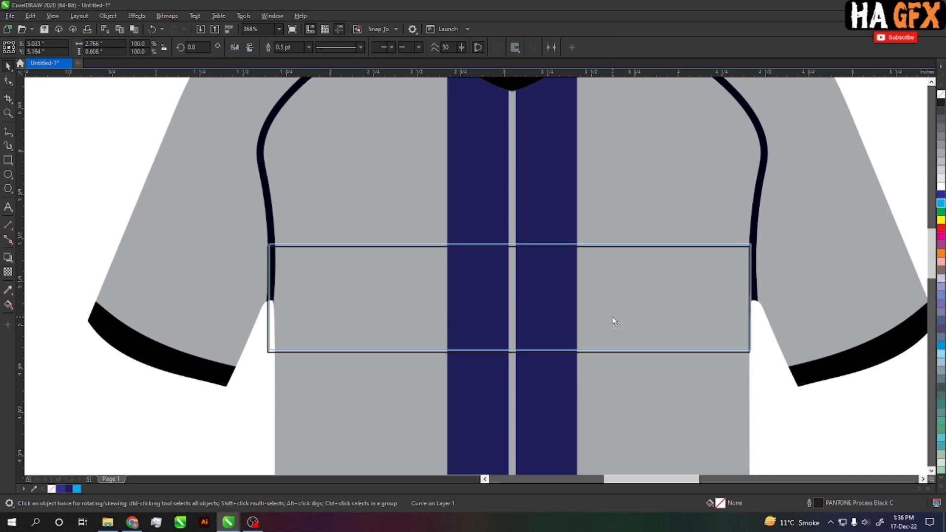
key(Right)
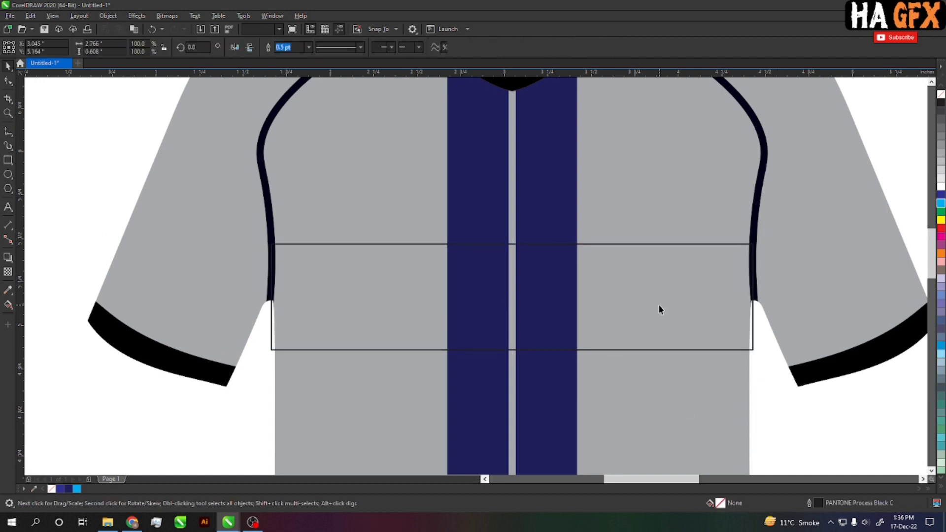
drag(756, 296, 776, 296)
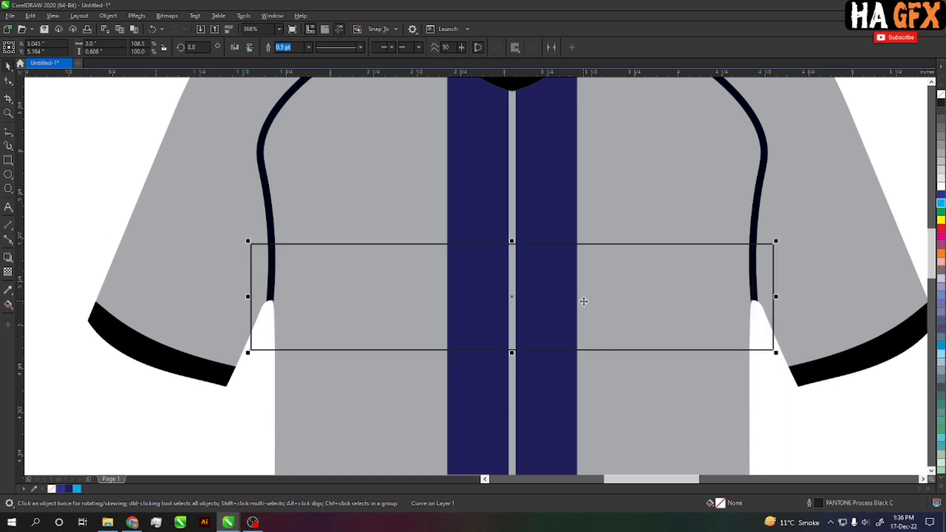
Pull the shape's two centre nodes down into a chevron point and raise it up the chest.
click(8, 80)
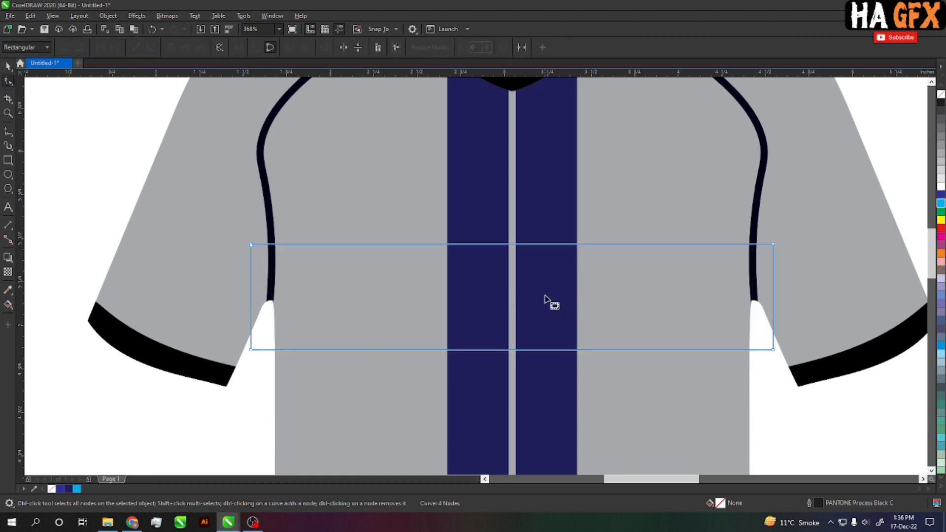
key(space)
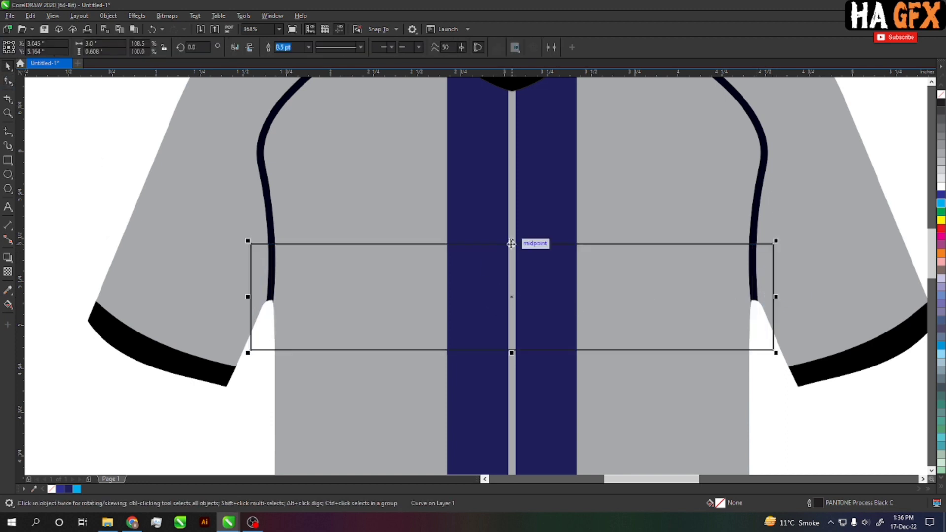
key(space)
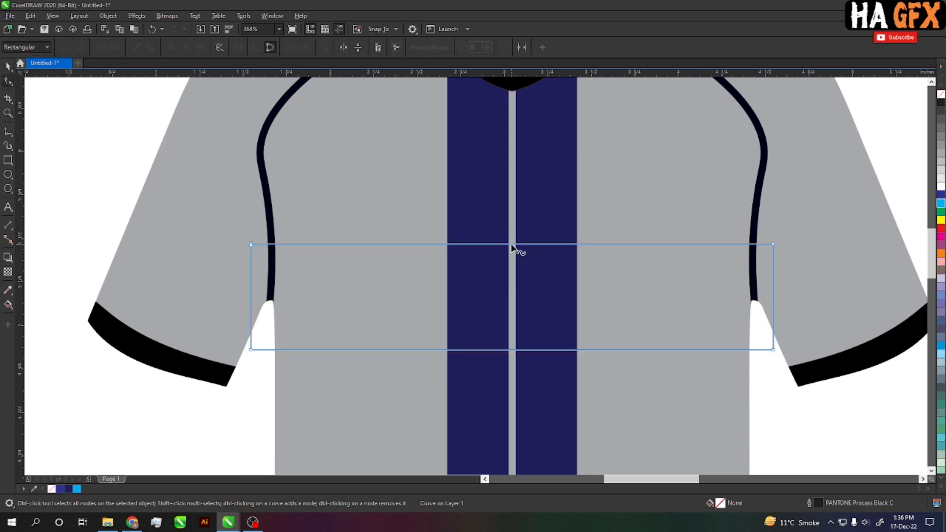
key(space)
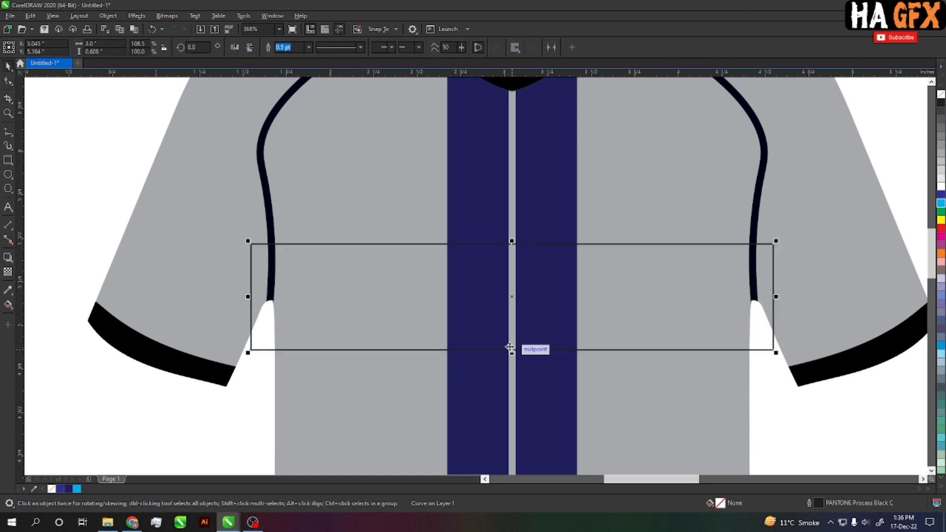
key(space)
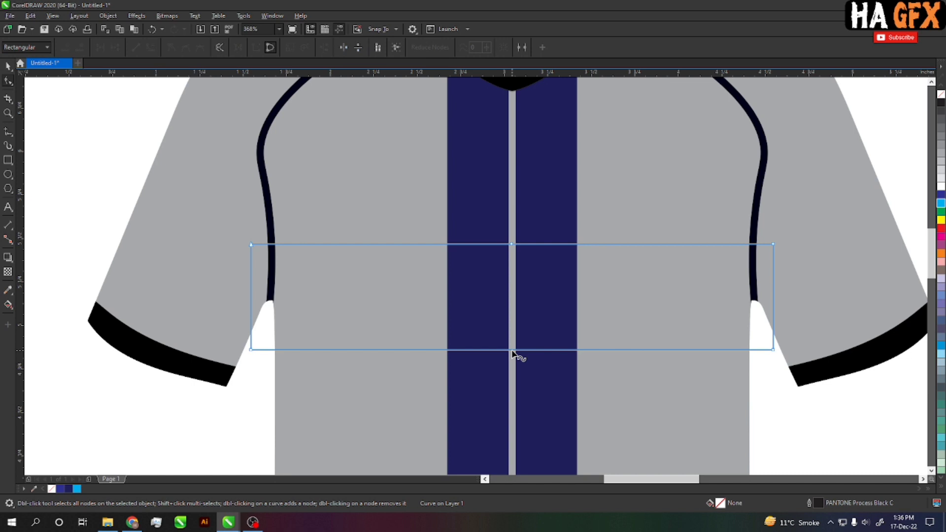
drag(488, 226, 543, 371)
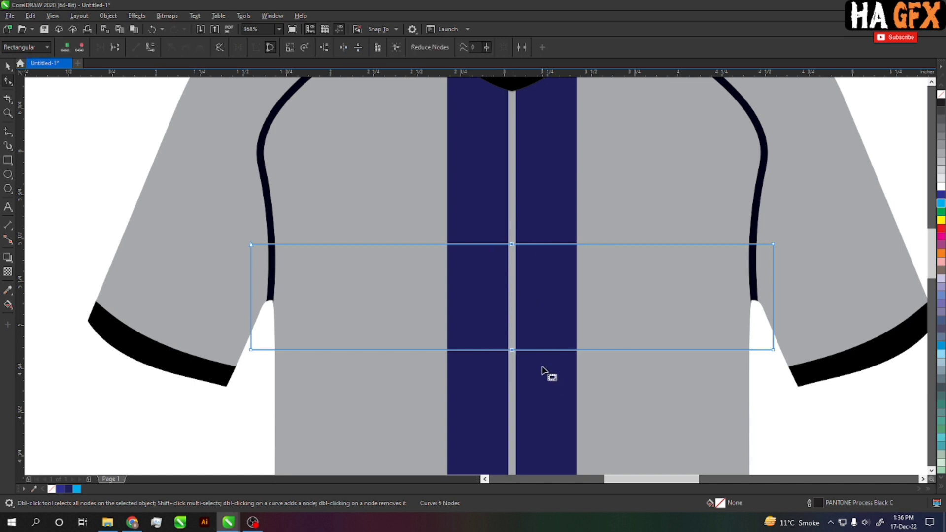
drag(519, 283, 528, 246)
drag(522, 315, 522, 372)
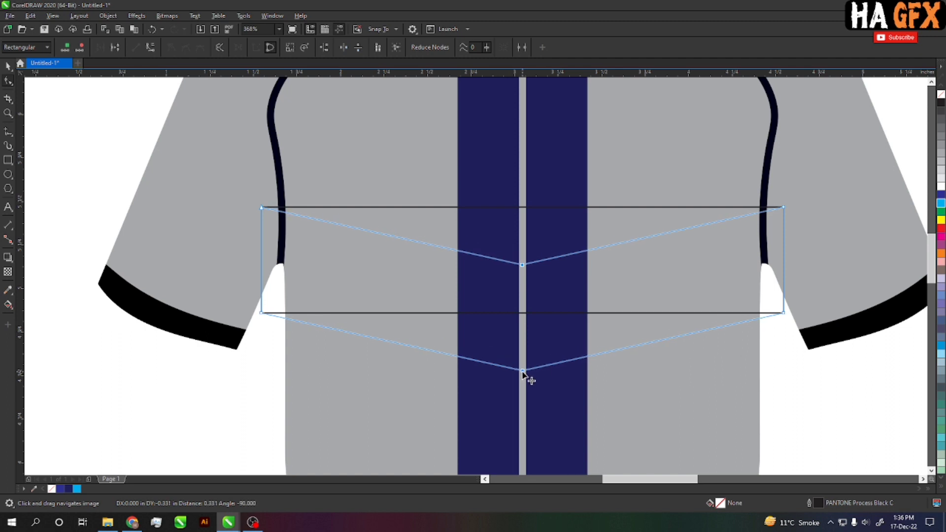
key(space)
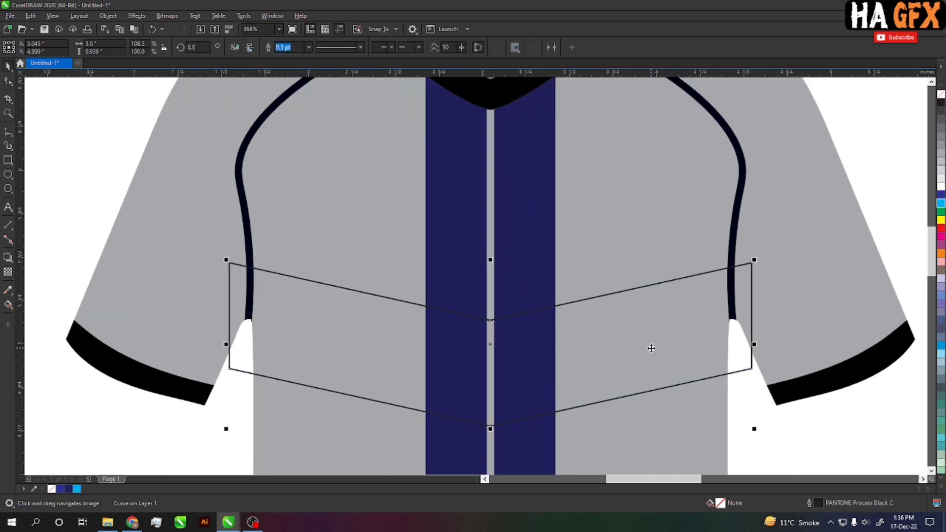
drag(651, 348, 651, 290)
Lower the chevron's bottom nodes to thicken the band, then select it with the stripes.
scroll(646, 324, down, 3)
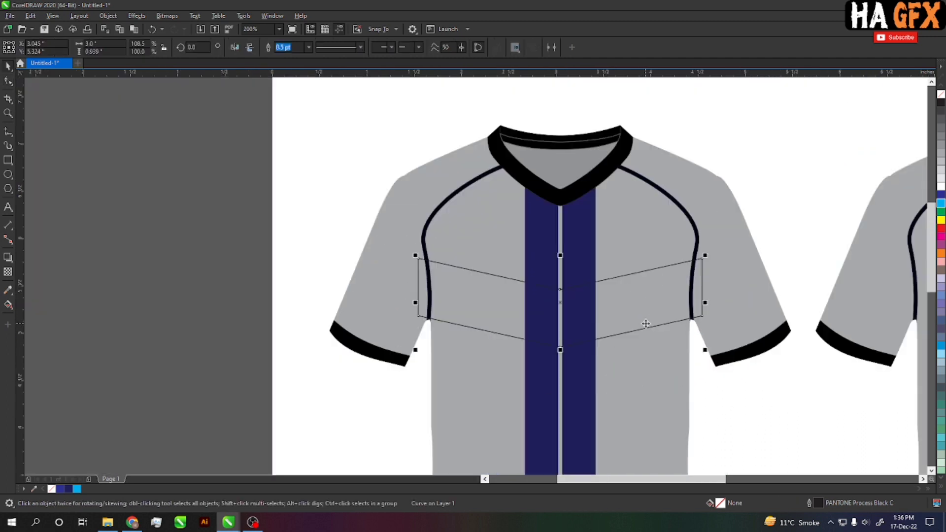
click(733, 404)
drag(738, 419, 724, 408)
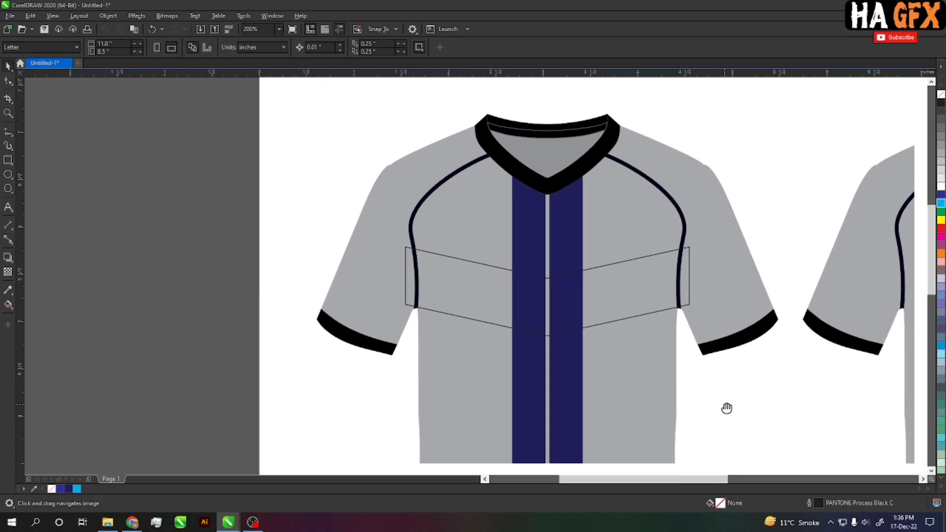
click(631, 311)
scroll(651, 355, down, 1)
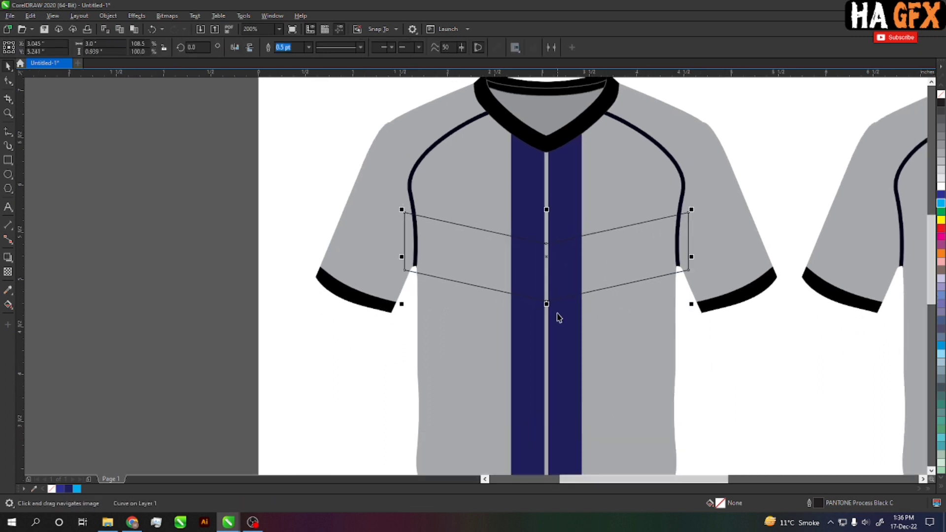
key(z)
drag(359, 148, 722, 379)
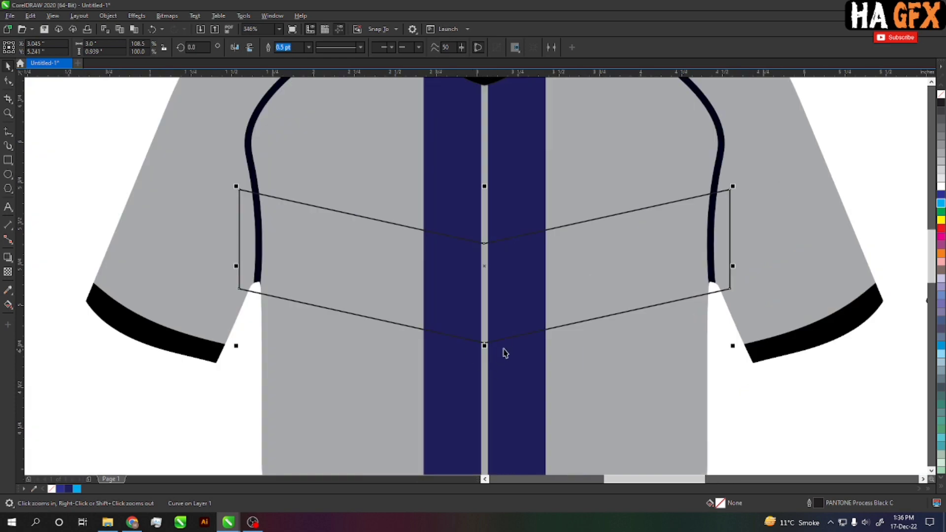
key(F10)
drag(196, 269, 739, 377)
drag(728, 288, 729, 314)
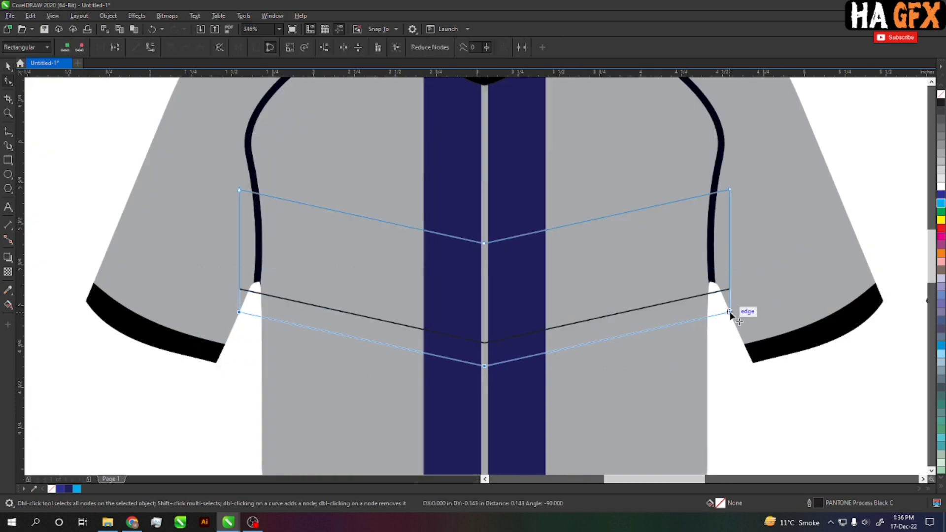
key(space)
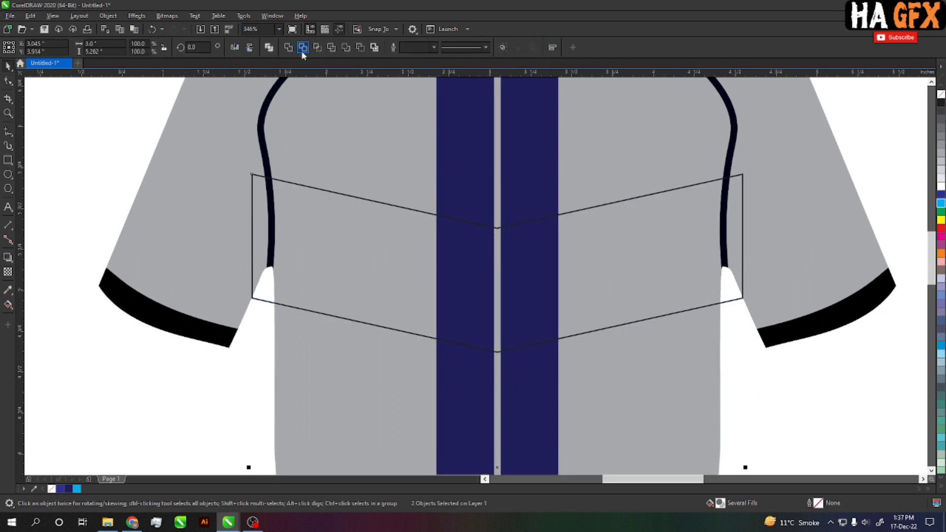
Trim the navy stripes with the chevron band.
click(303, 49)
key(h)
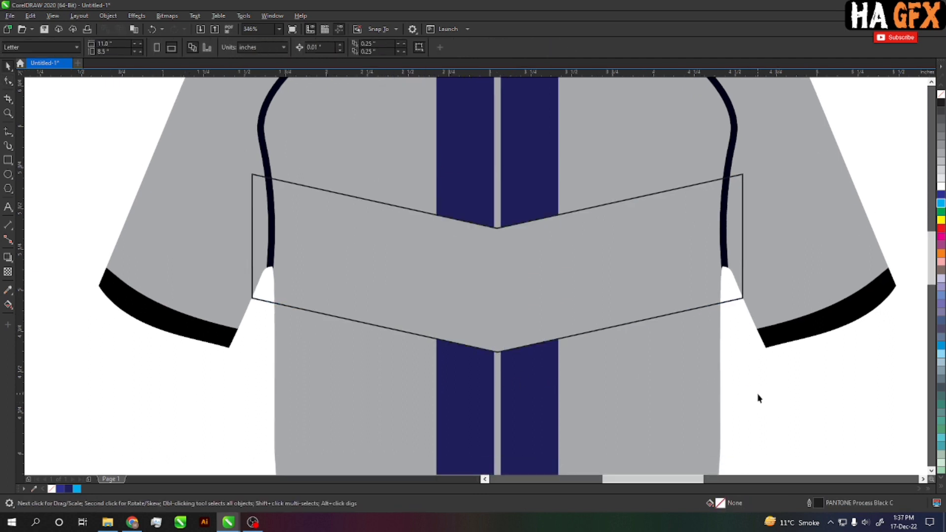
drag(758, 395, 773, 406)
key(space)
click(678, 313)
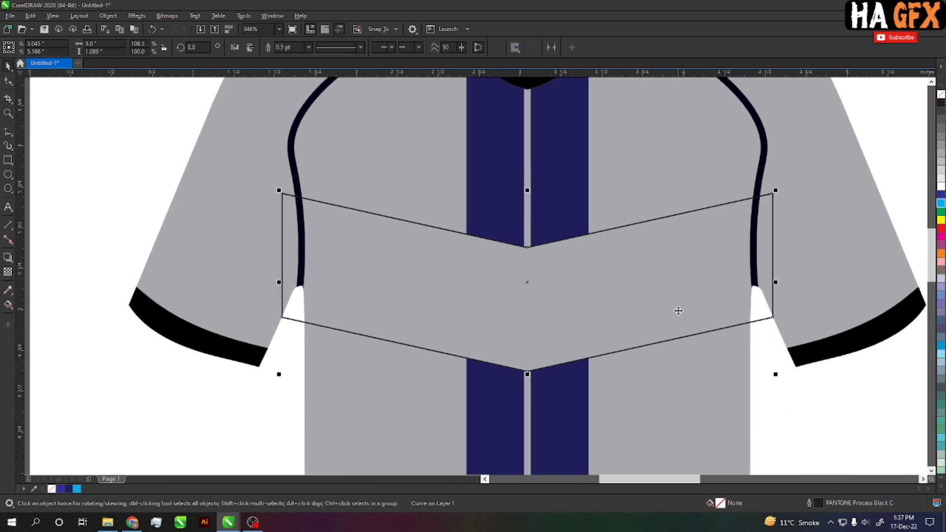
Add and break nodes on the chevron's sides, removing side segments to leave two V lines.
key(F10)
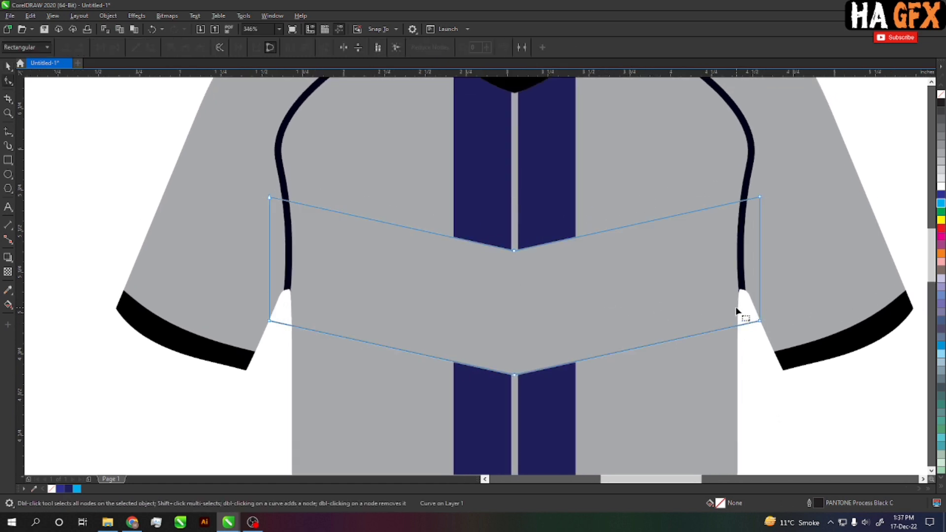
click(759, 268)
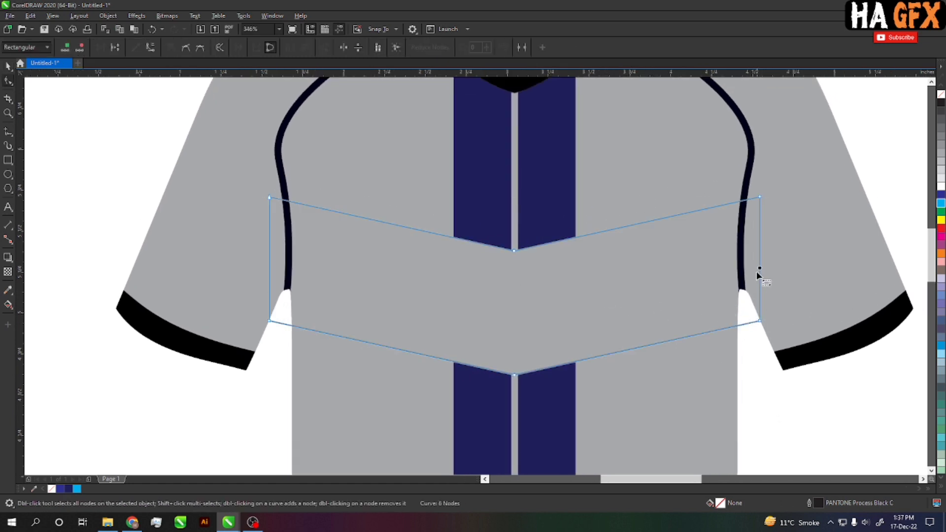
click(115, 47)
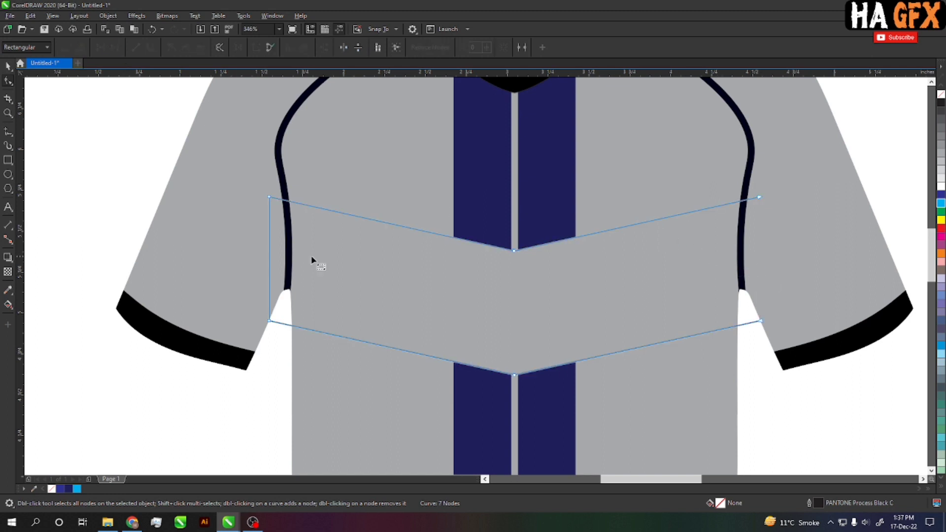
click(267, 267)
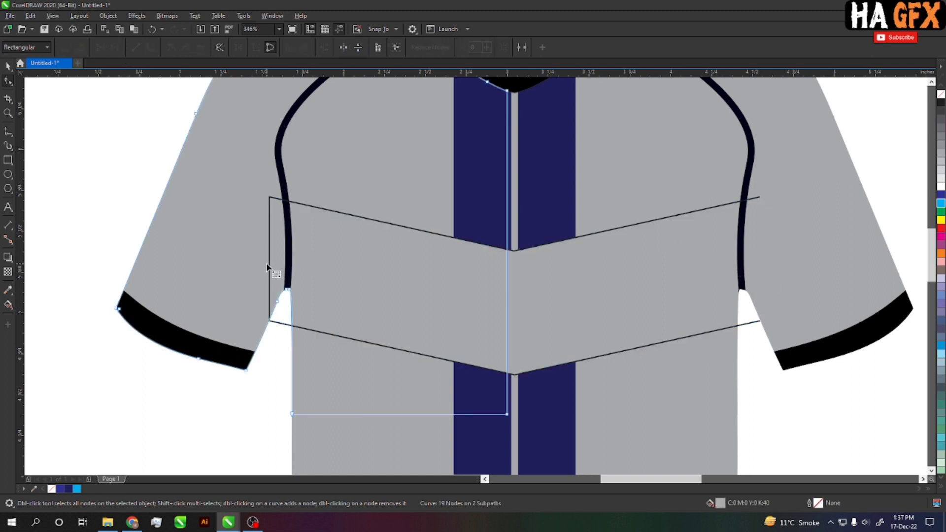
click(268, 272)
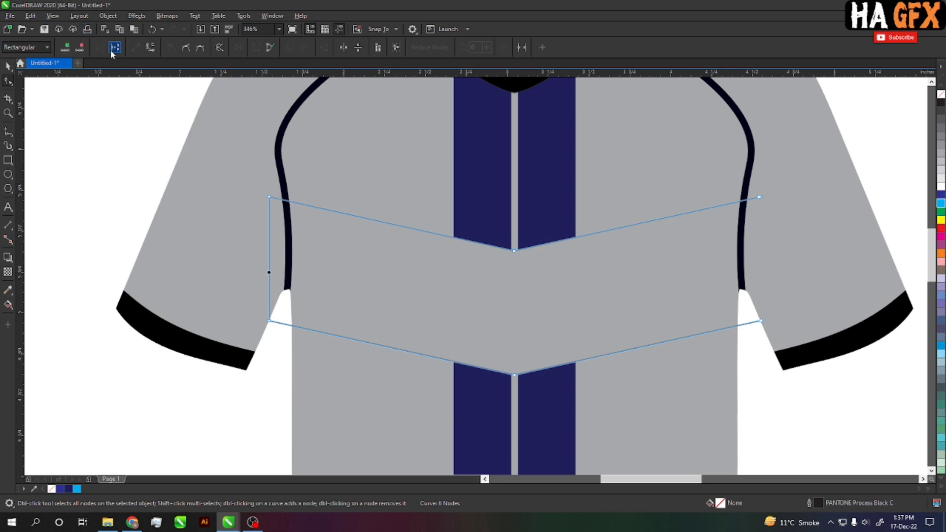
key(Delete)
key(Delete)
key(space)
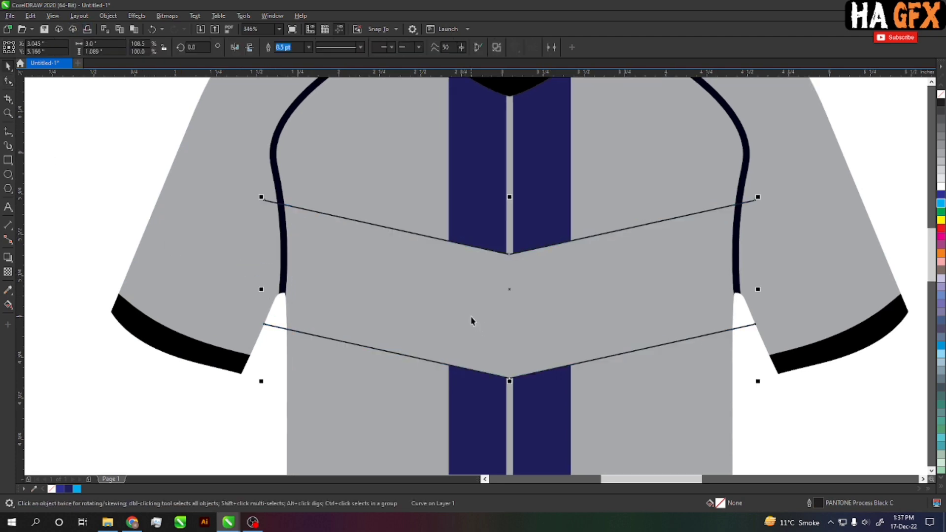
click(501, 50)
click(787, 438)
Duplicate the upper chevron line, make the copy 2.0 pt and move it upward.
scroll(611, 295, up, 1)
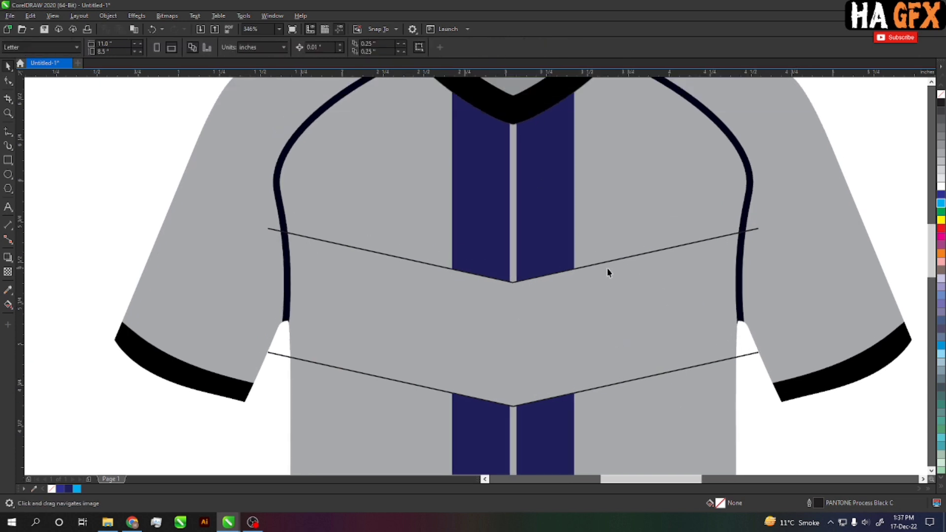
click(613, 257)
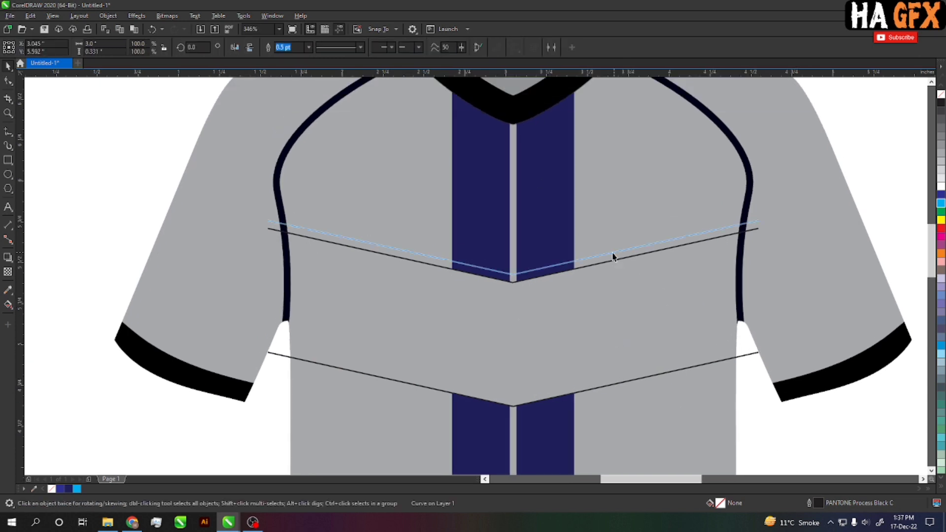
drag(613, 256, 613, 256)
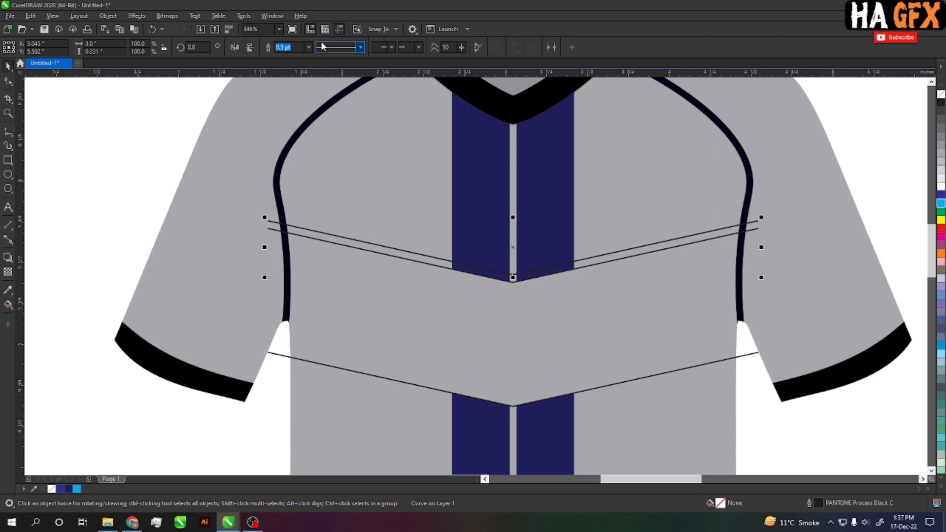
click(309, 47)
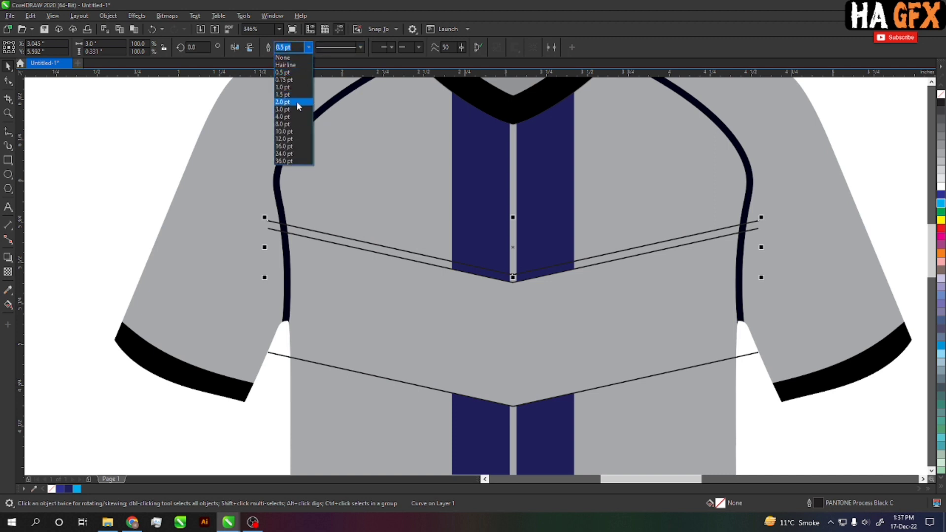
click(297, 102)
scroll(536, 301, up, 2)
drag(581, 317, 582, 236)
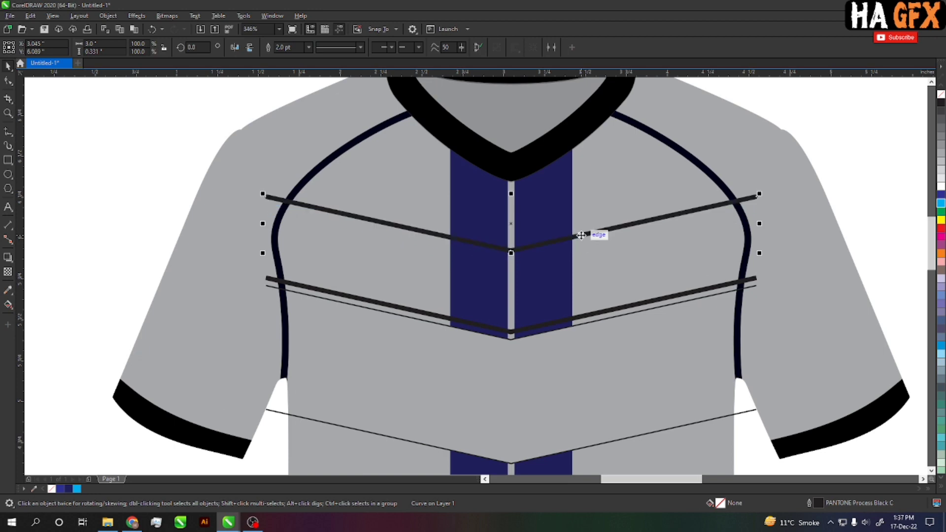
Set the upper chevron to 0.5 pt and add the thick chevron to the selection.
click(308, 48)
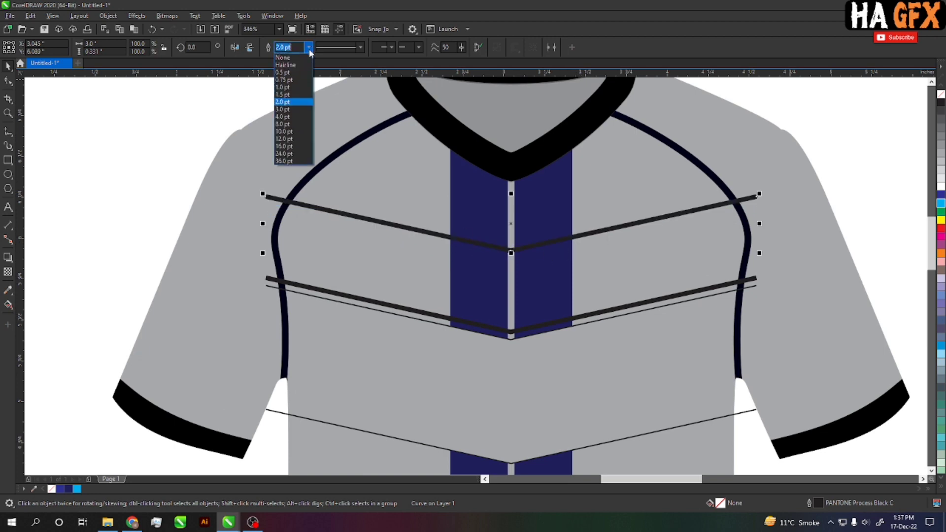
click(294, 73)
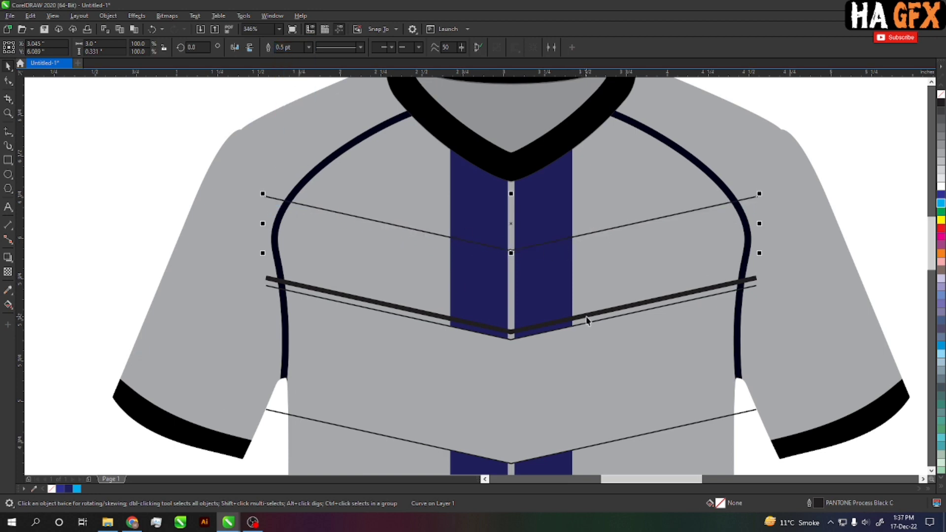
scroll(587, 321, up, 2)
shift+click(593, 314)
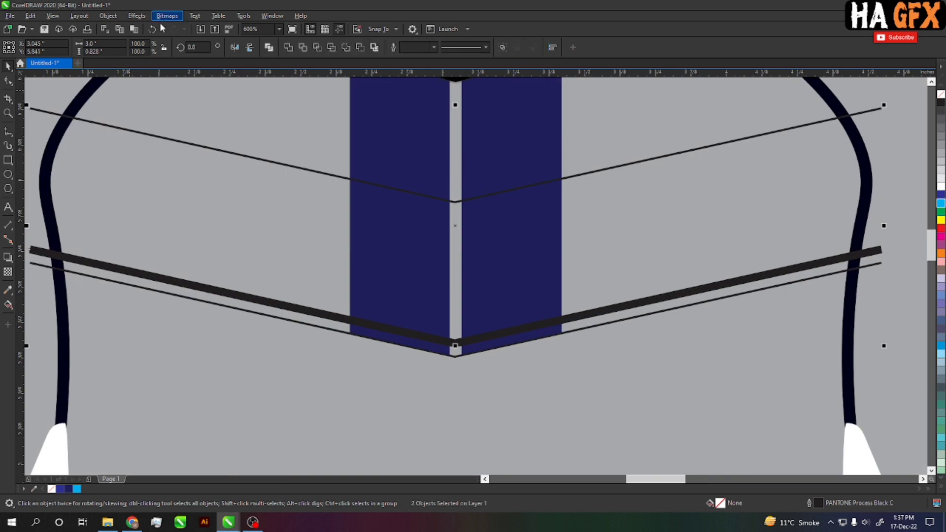
Blend the thin and thick chevron lines together using Effects > Blend.
click(174, 19)
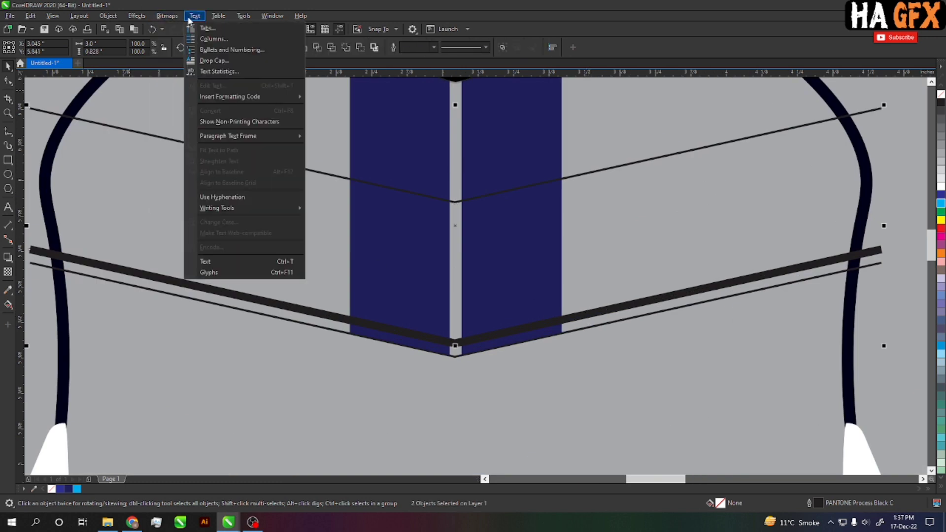
mouse_move(137, 16)
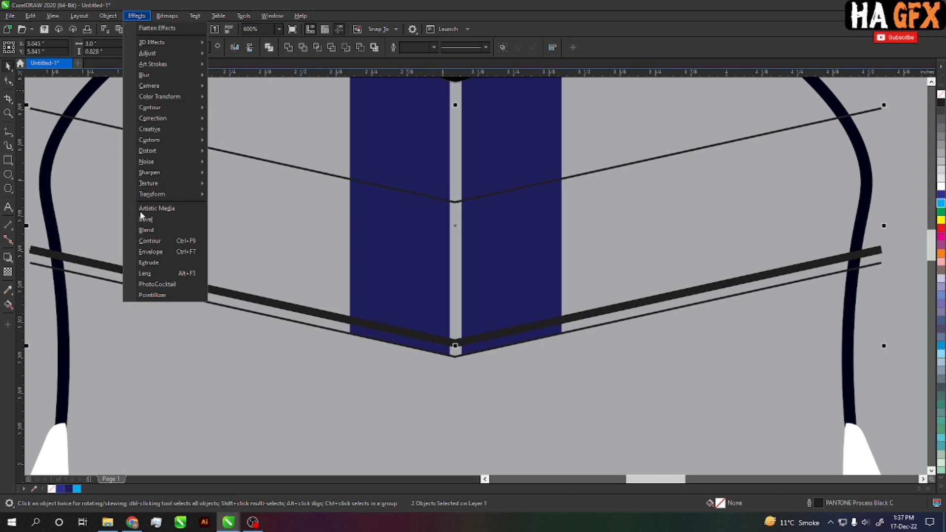
click(164, 231)
click(902, 265)
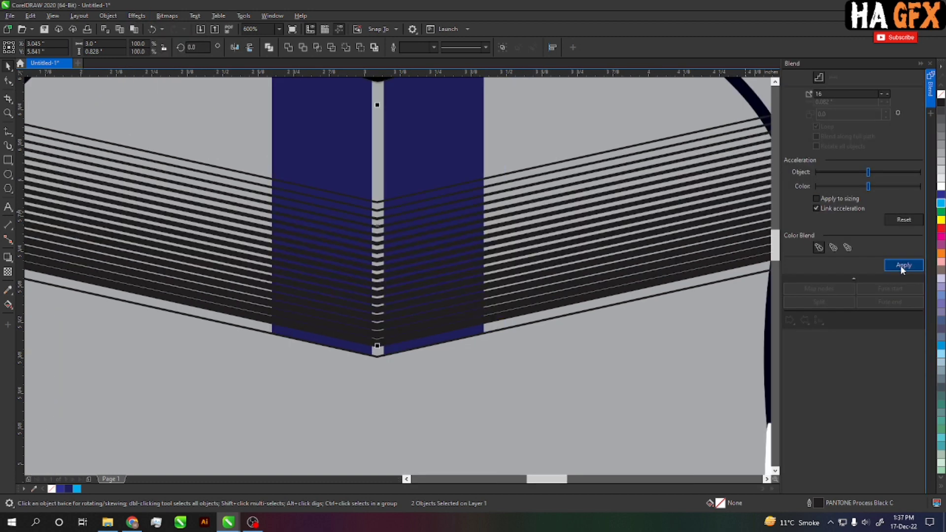
Break the blend apart, ungroup, convert outlines to objects, and group the 18 stripes.
right_click(533, 306)
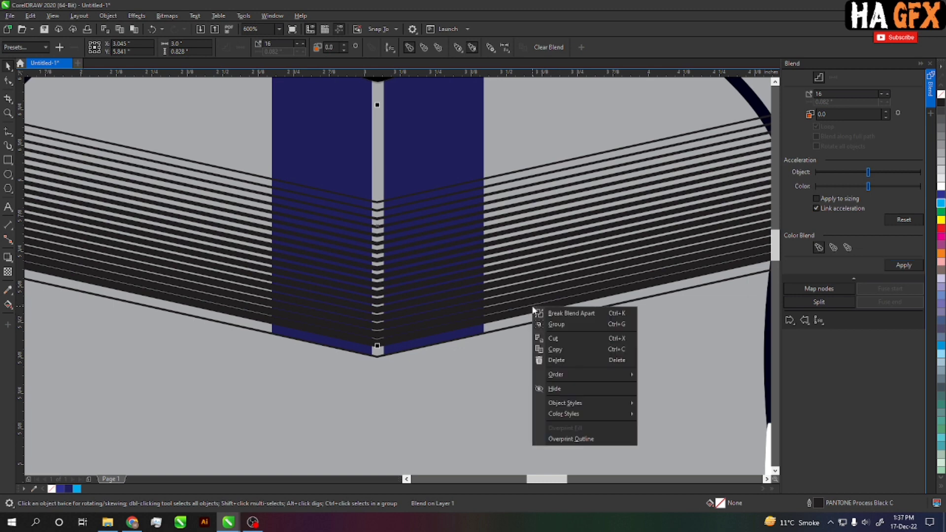
click(562, 314)
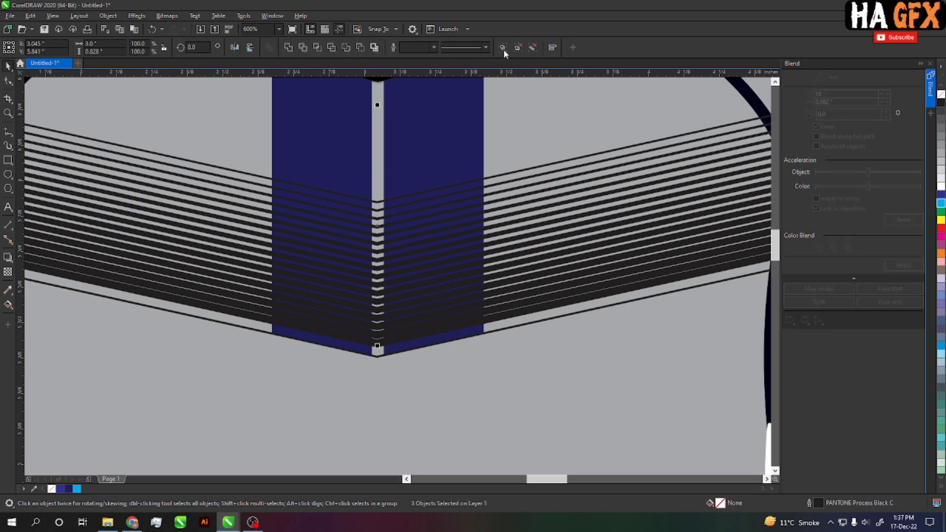
click(532, 49)
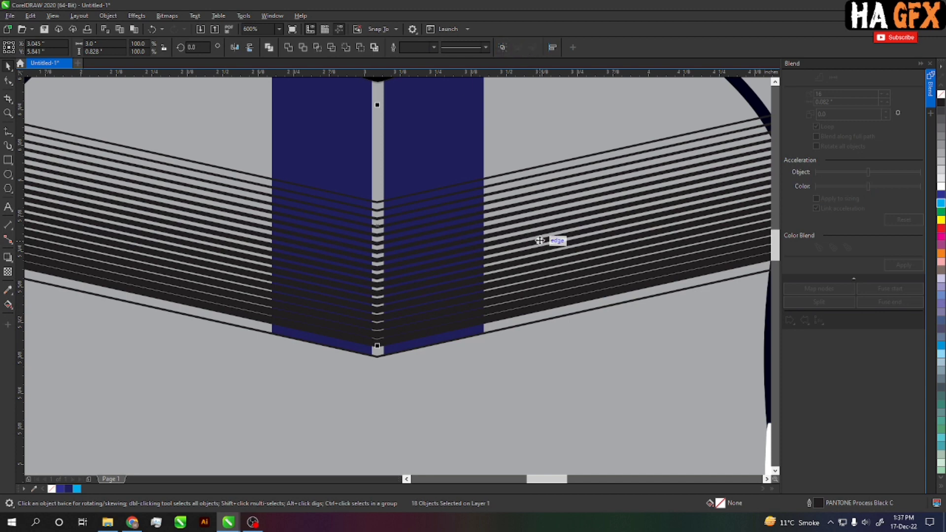
key(ctrl+shift+q)
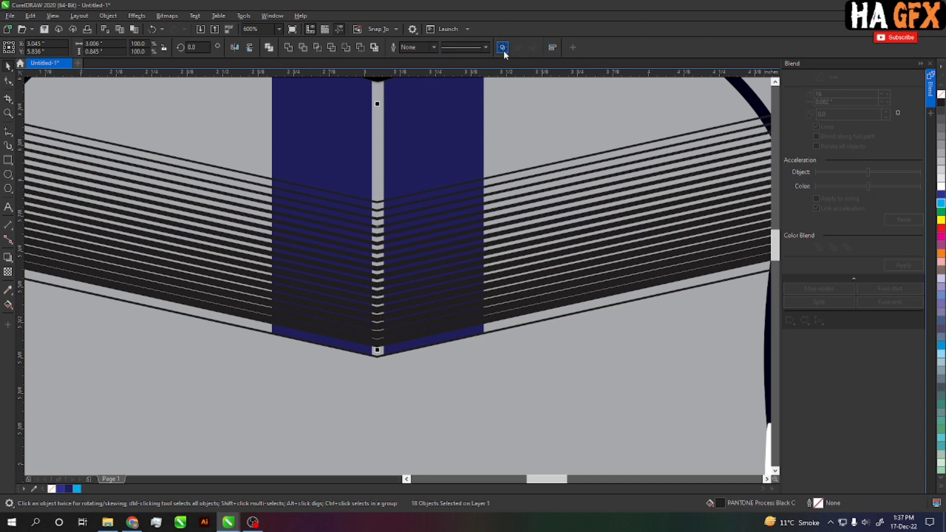
click(502, 47)
scroll(423, 197, down, 2)
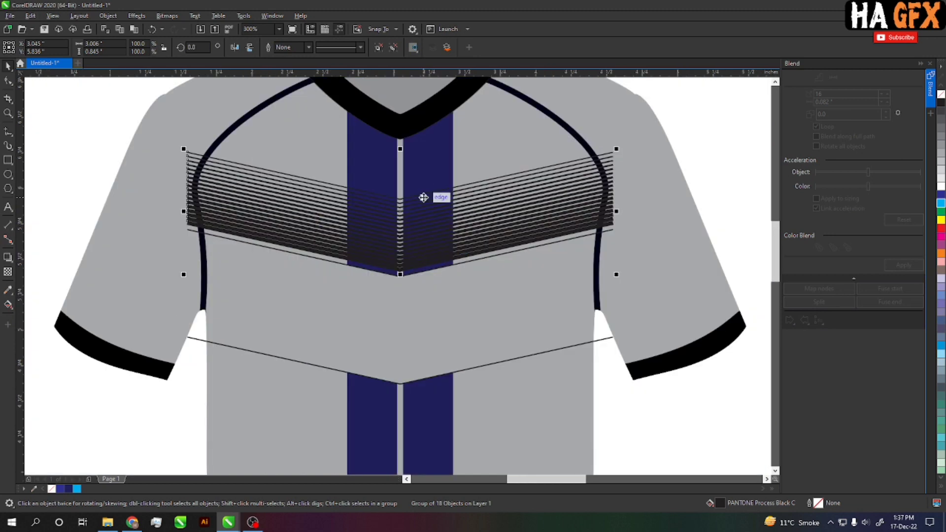
scroll(435, 215, down, 1)
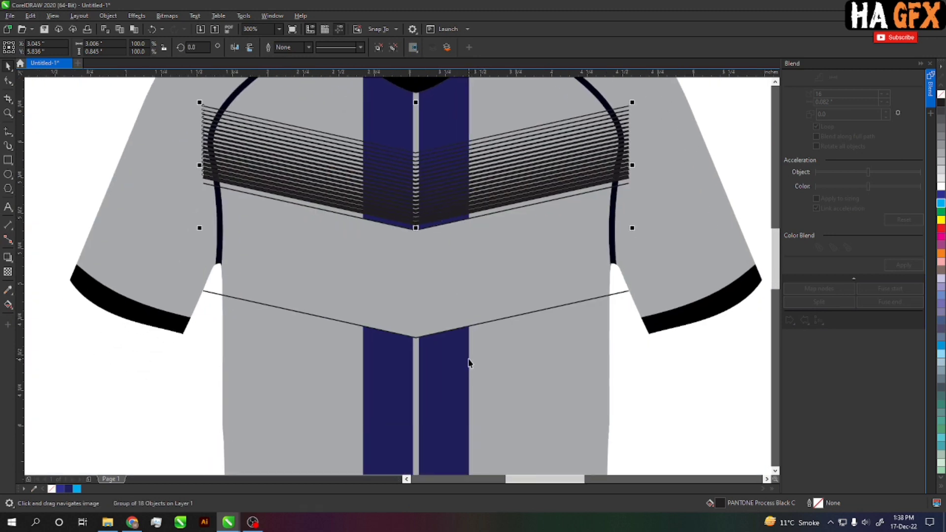
scroll(469, 363, up, 2)
scroll(456, 395, down, 1)
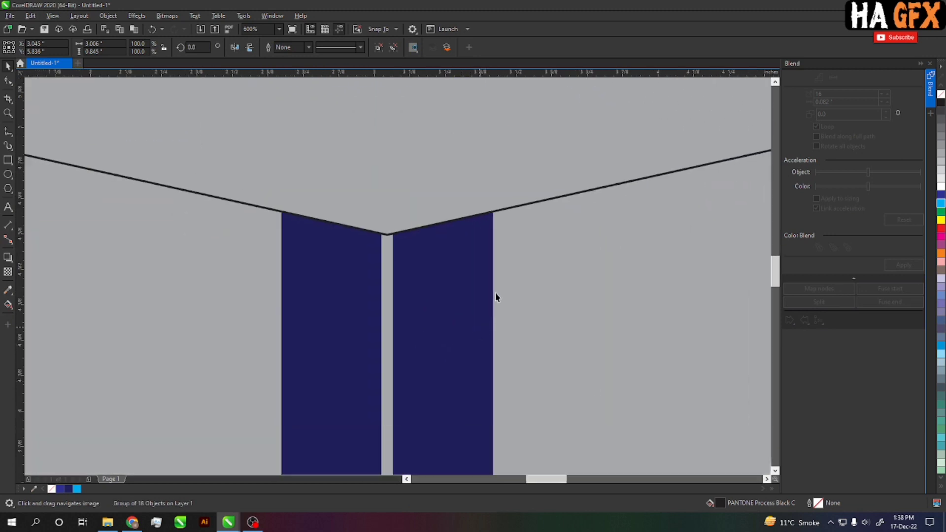
Make copies of the lower V line, placing one further down the torso.
click(530, 216)
drag(531, 216, 531, 222)
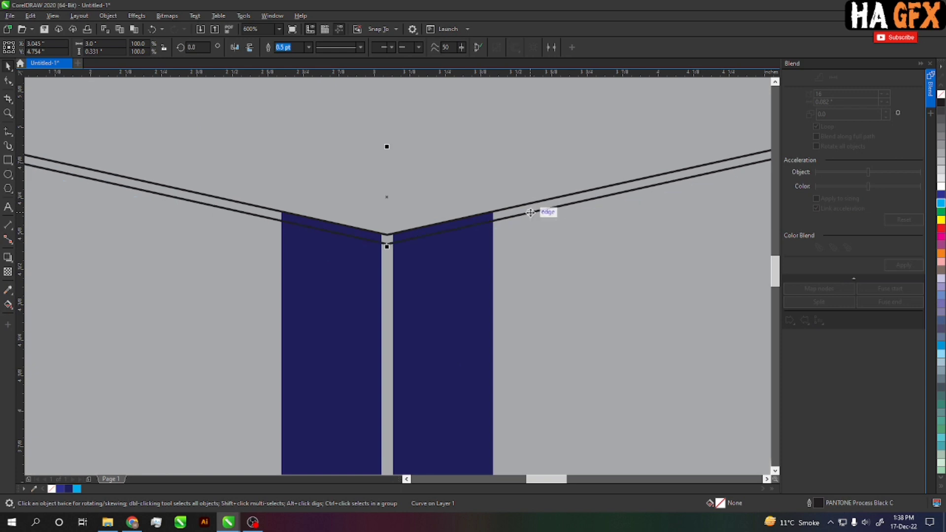
scroll(510, 261, down, 4)
click(536, 294)
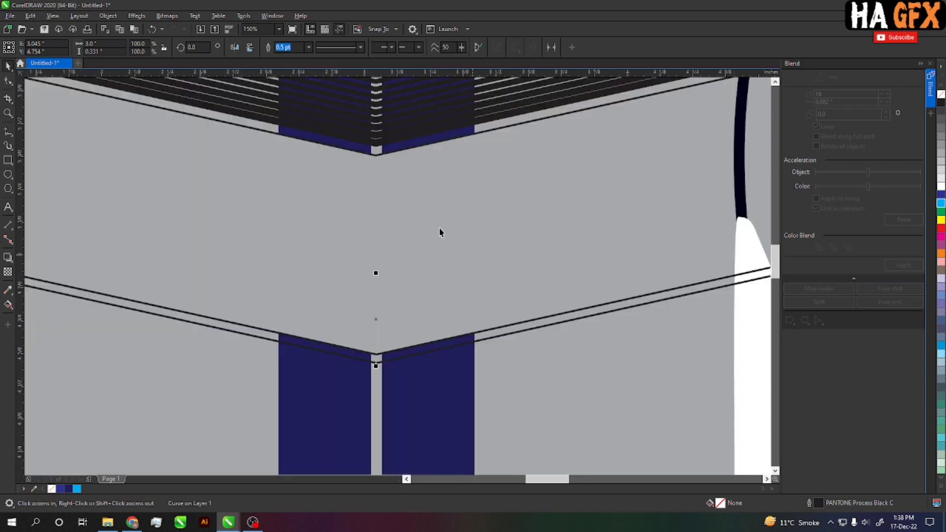
scroll(528, 340, down, 2)
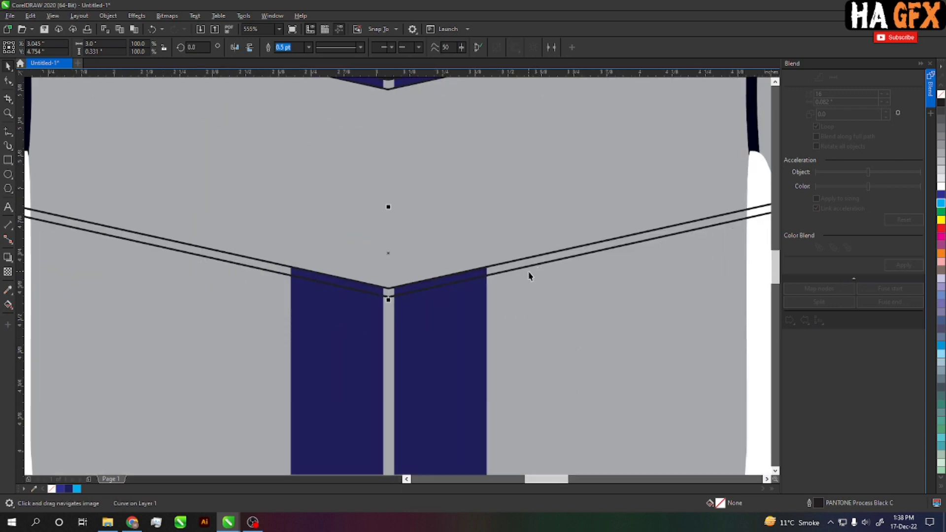
mouse_move(525, 268)
mouse_down()
mouse_move(540, 400)
mouse_move(535, 380)
mouse_up()
scroll(537, 385, down, 1)
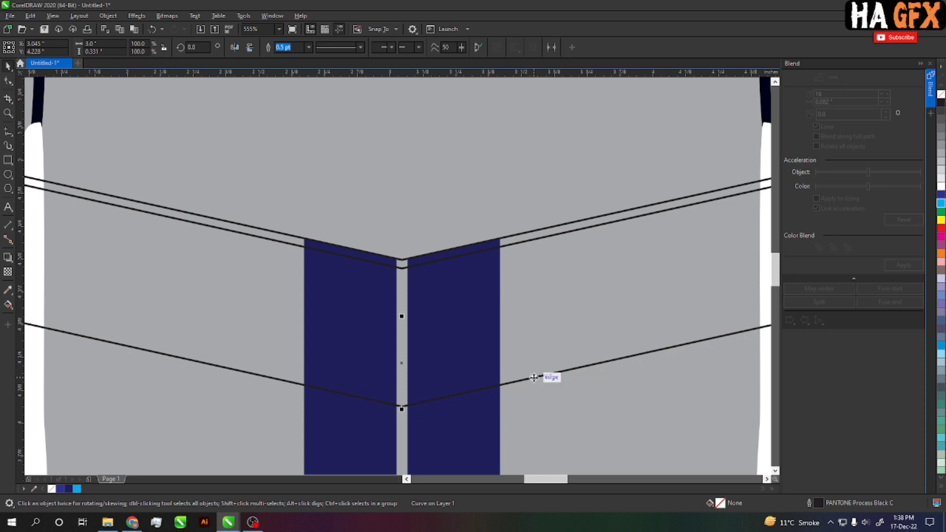
scroll(512, 317, up, 2)
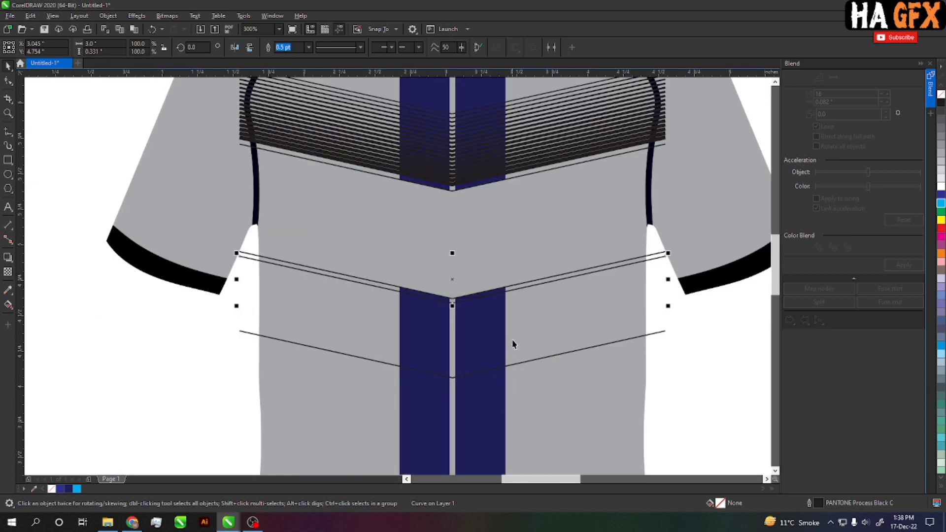
Give the upper V line a 3.0 pt outline and blend it with the thin lower line.
click(309, 47)
click(297, 107)
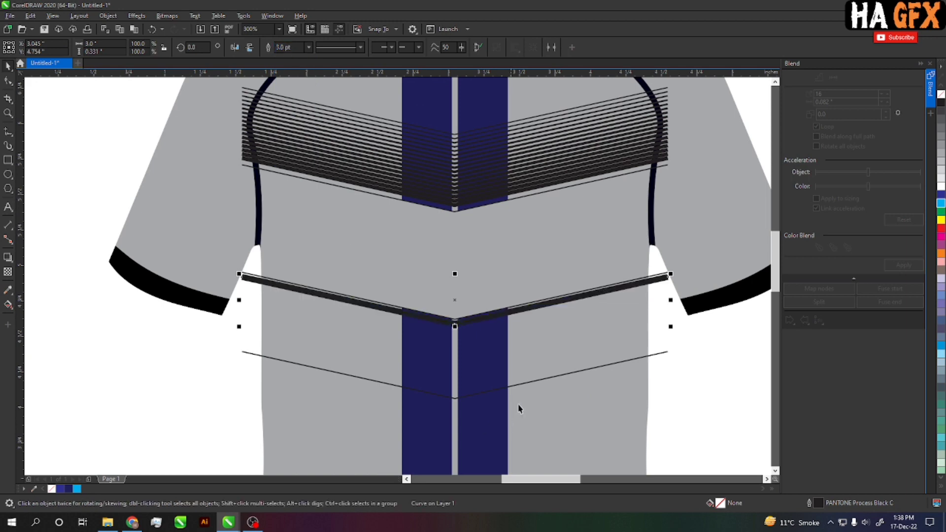
click(534, 385)
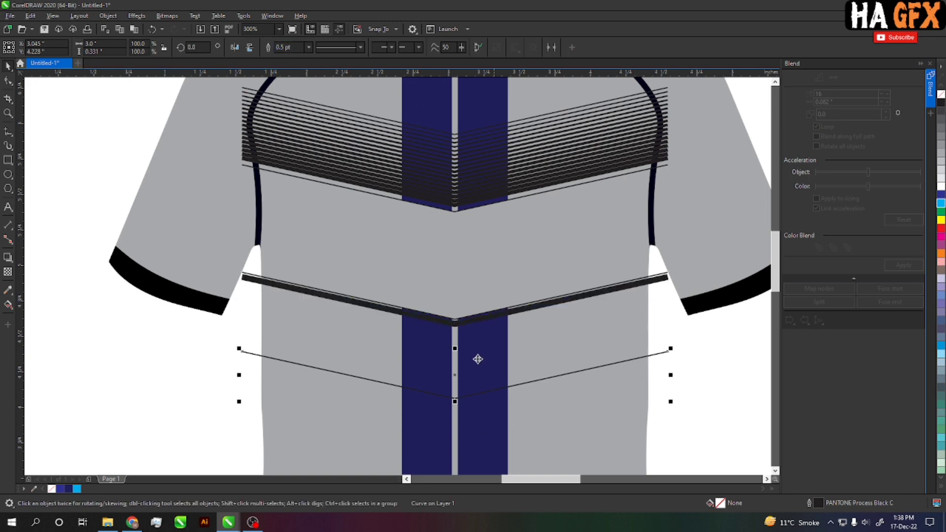
click(309, 47)
click(309, 47)
shift+click(542, 310)
click(905, 267)
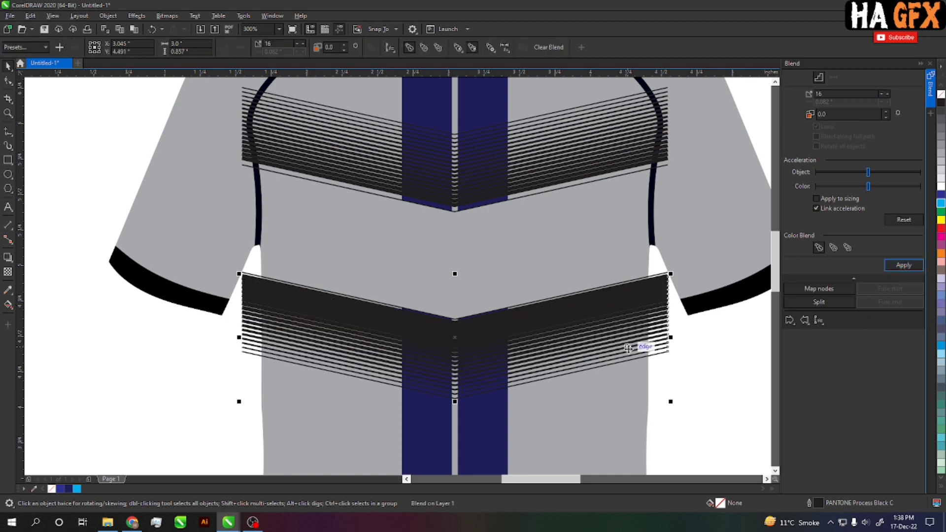
Drag the blend's end line lower to spread the stripes across the lower torso.
scroll(530, 410, up, 2)
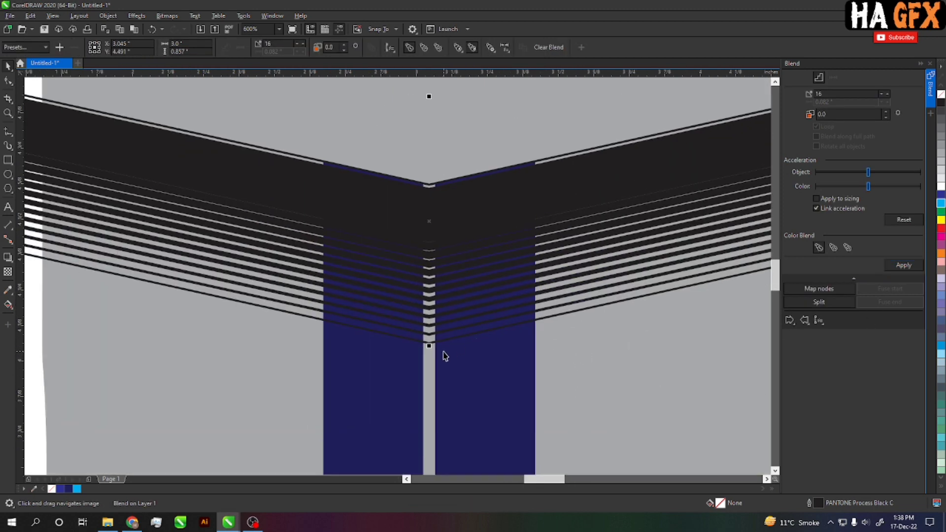
click(518, 332)
click(551, 322)
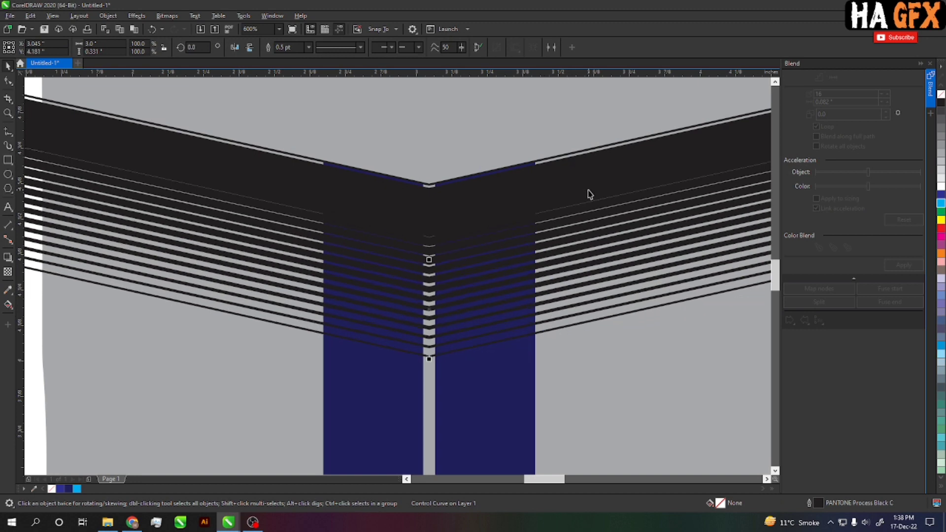
scroll(540, 260, right, 3)
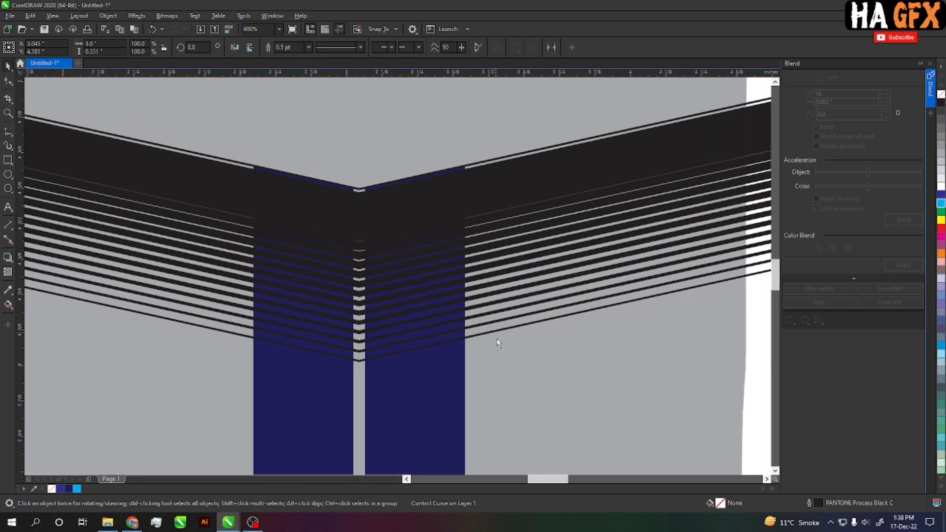
drag(496, 326, 492, 396)
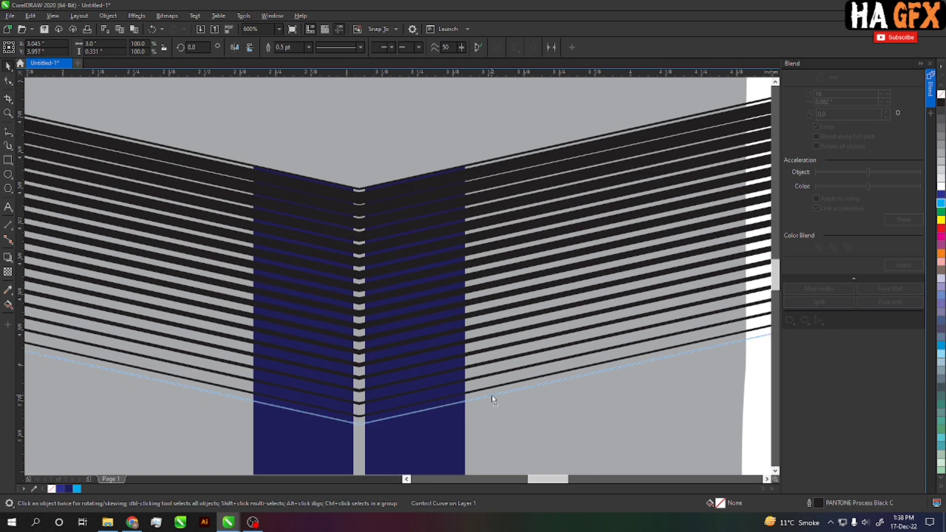
scroll(480, 389, down, 1)
scroll(493, 365, up, 1)
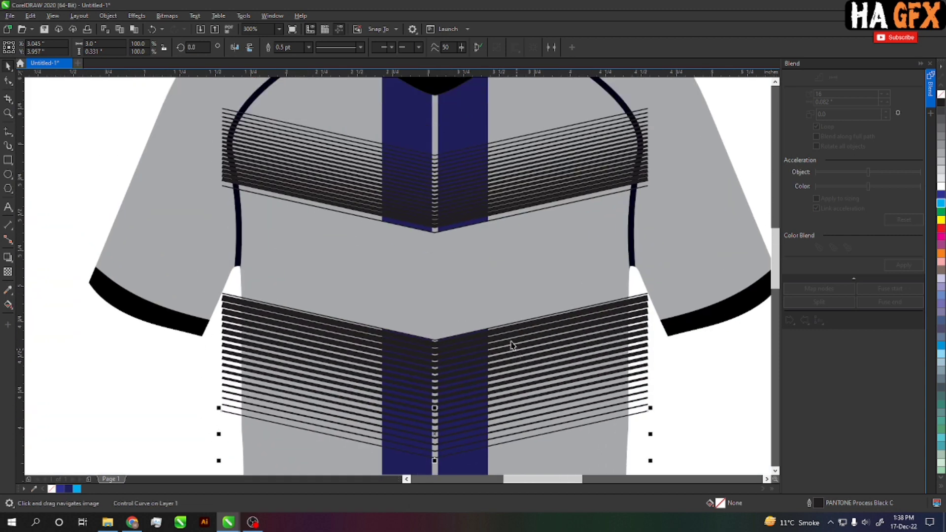
scroll(477, 192, up, 1)
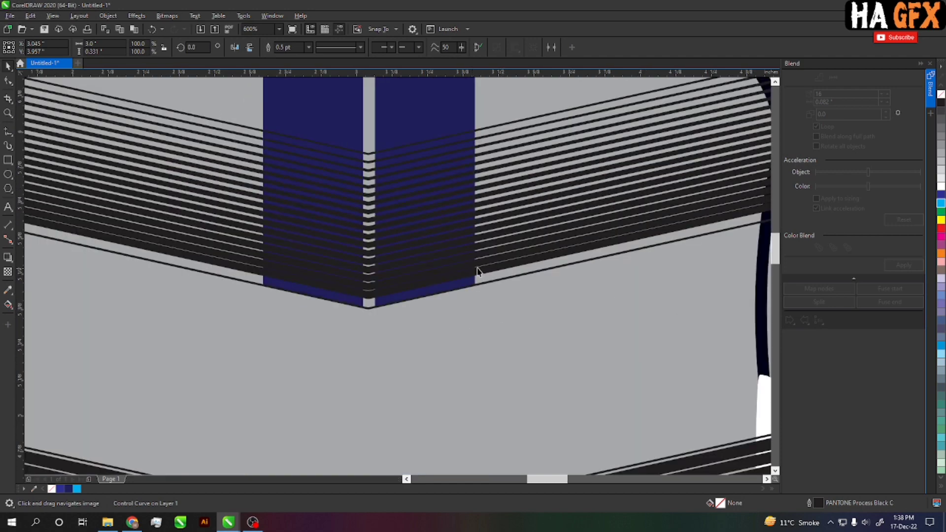
scroll(493, 310, down, 2)
scroll(503, 207, down, 1)
scroll(510, 162, down, 2)
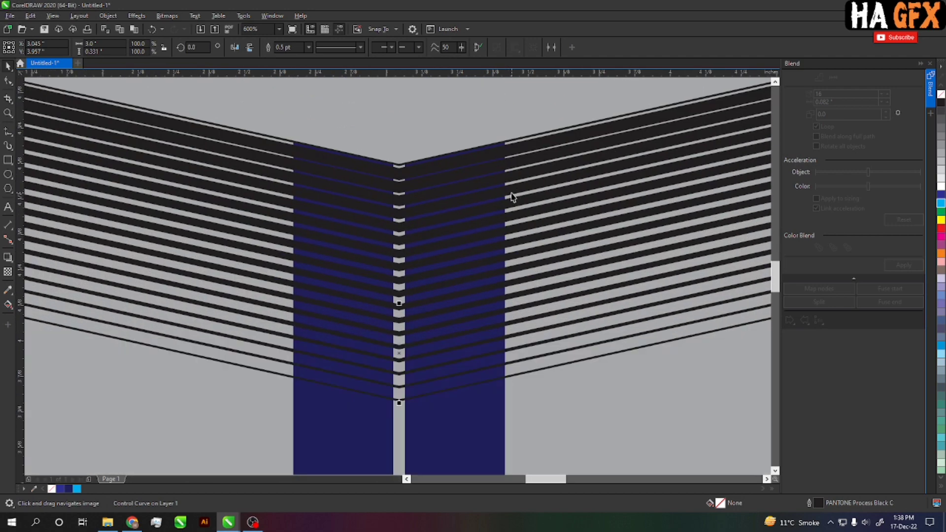
scroll(495, 286, down, 1)
click(527, 311)
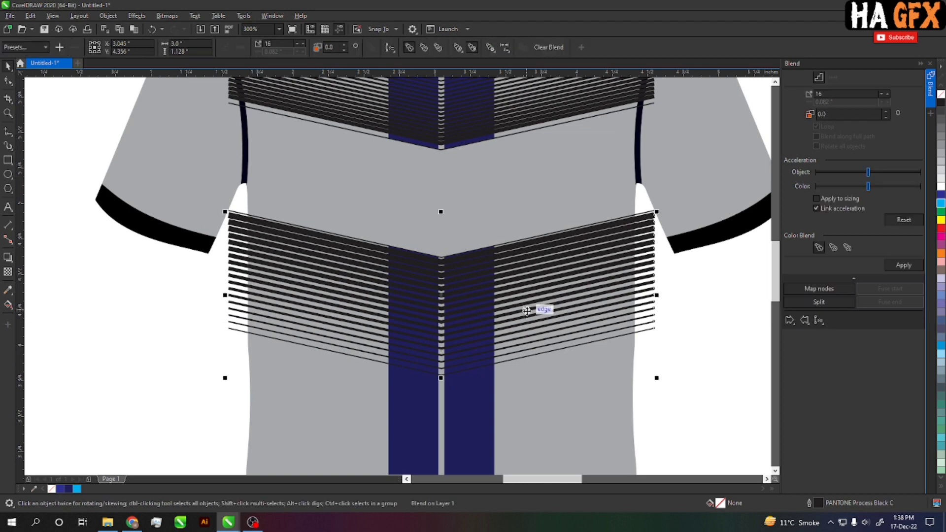
Break apart the lower blend, convert its lines to objects, and group the 18 shapes.
right_click(545, 265)
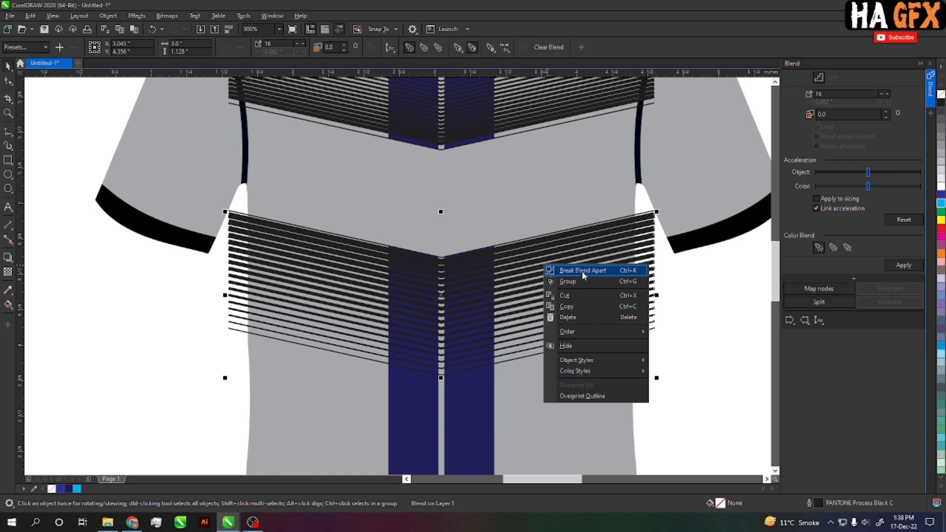
click(581, 271)
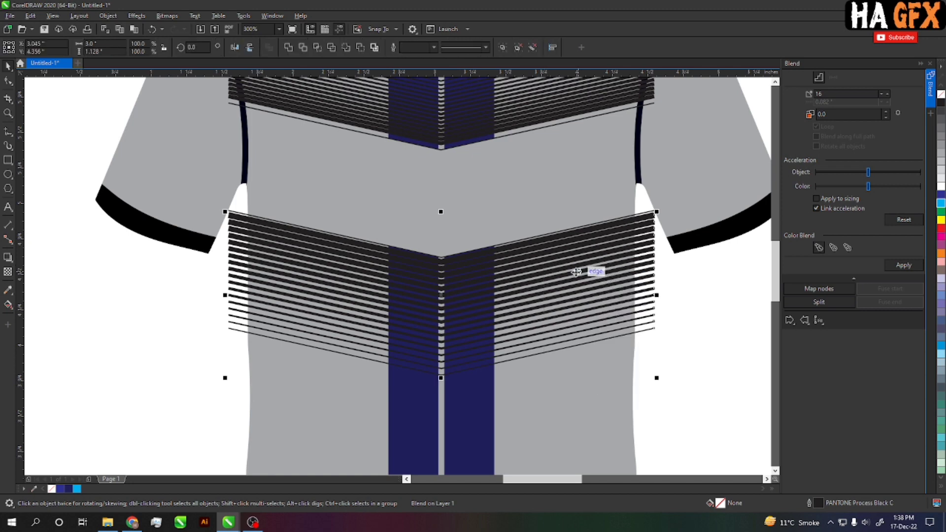
click(532, 48)
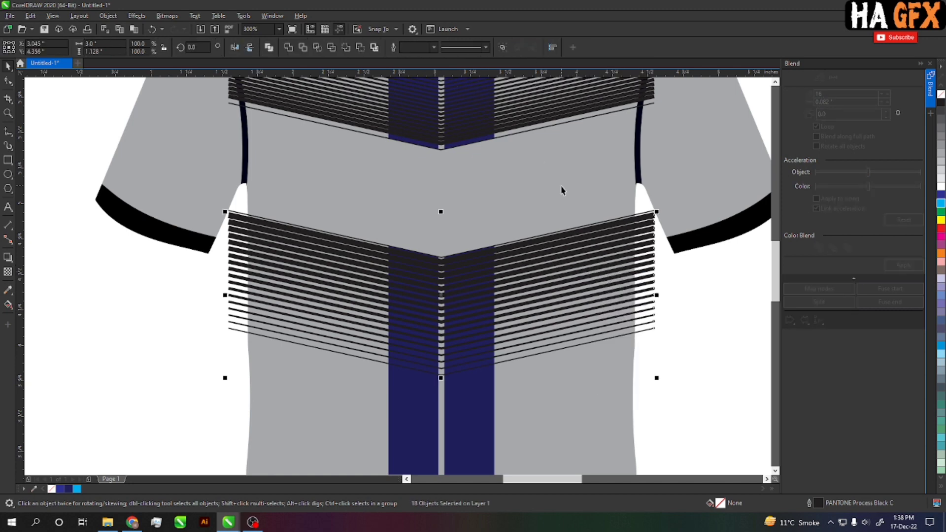
key(ctrl+shift+q)
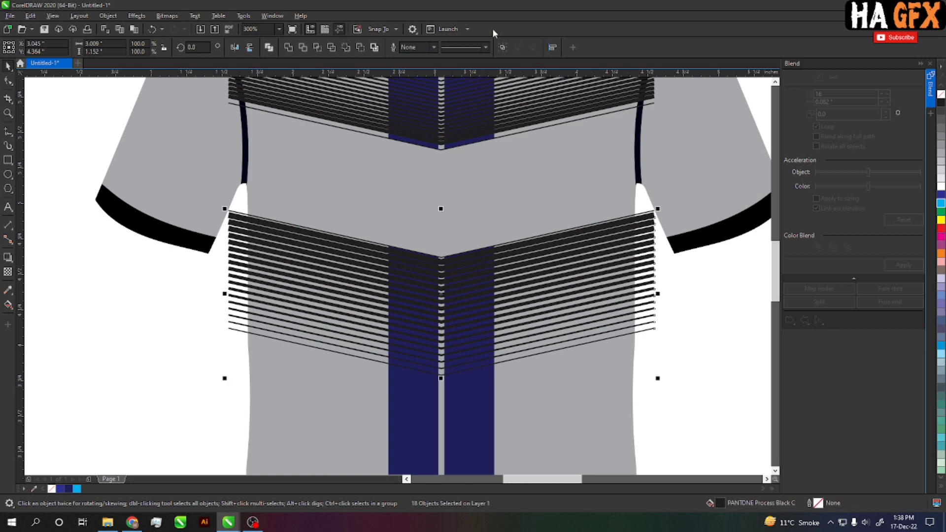
click(503, 47)
Align the lower chevron group at the centre and nudge the upper group slightly down.
key(z)
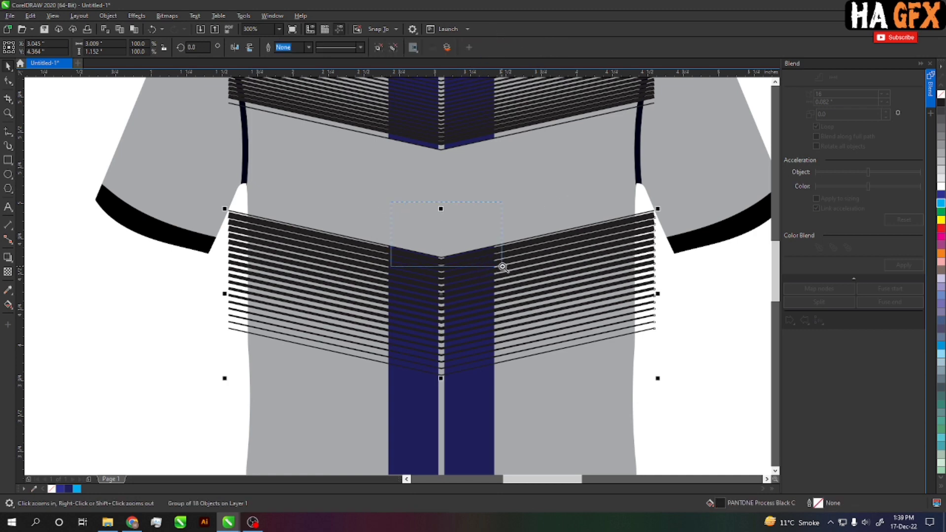
drag(387, 212, 523, 264)
key(space)
drag(621, 328, 619, 316)
scroll(546, 349, down, 3)
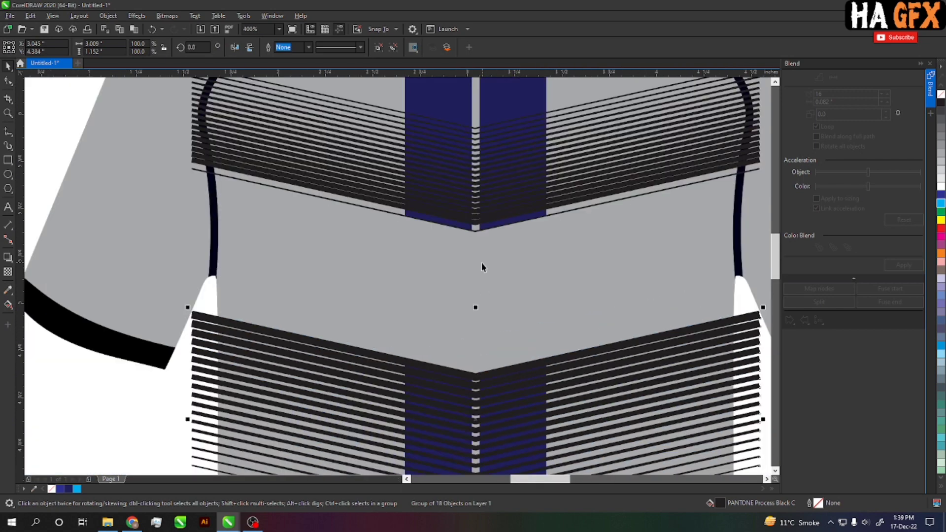
click(540, 262)
scroll(541, 262, up, 3)
drag(586, 190, 586, 221)
Intersect the chevron line groups with the navy stripe.
scroll(512, 325, down, 3)
scroll(498, 306, down, 2)
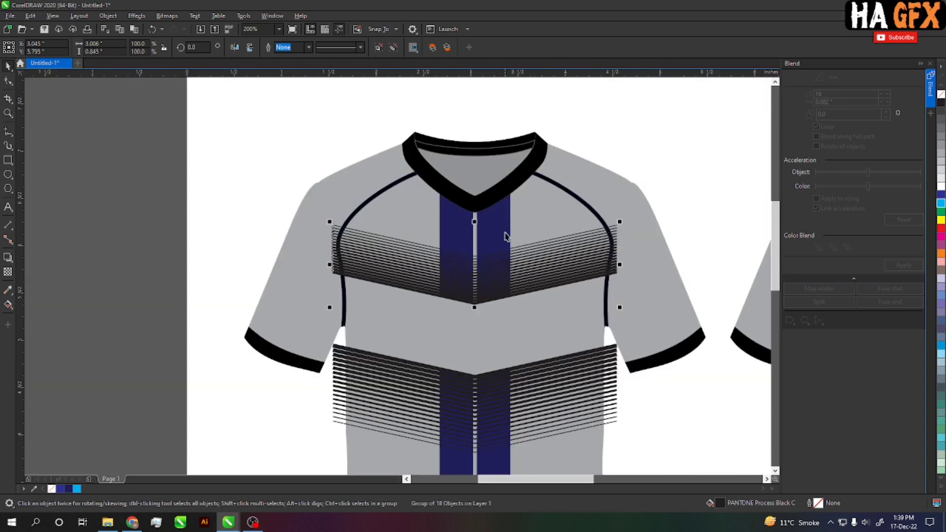
shift+click(495, 239)
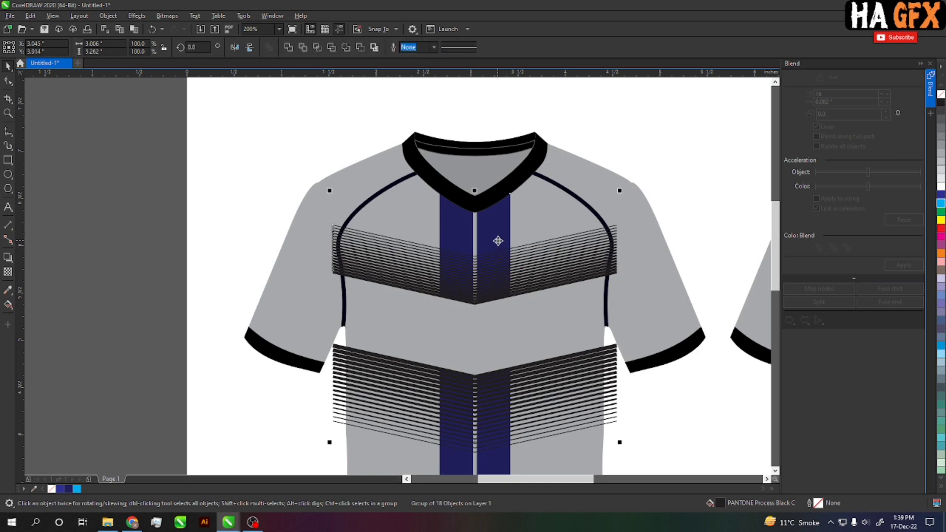
click(306, 49)
scroll(550, 354, down, 2)
shift+click(549, 353)
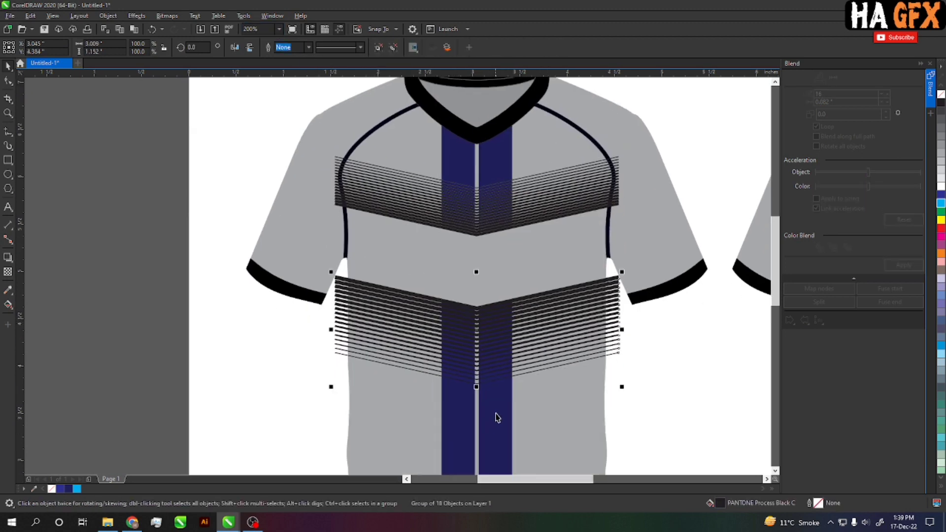
click(304, 47)
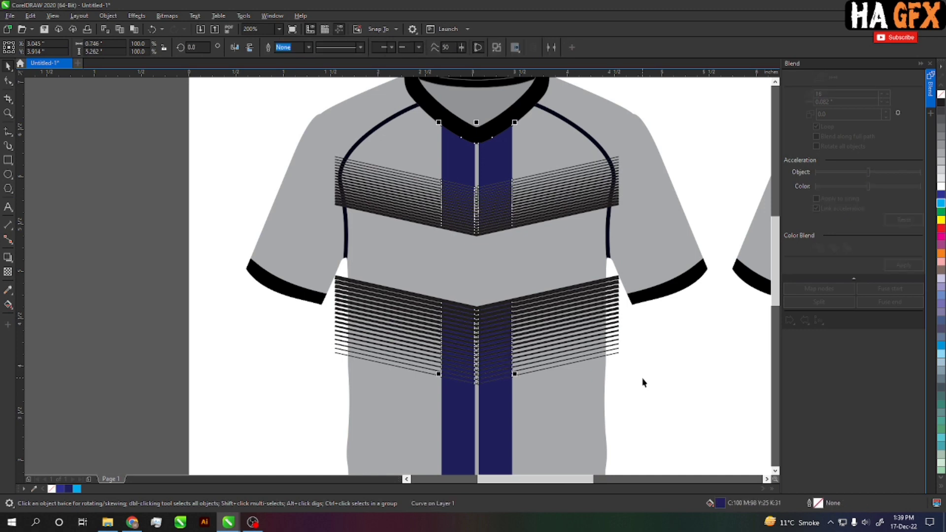
click(649, 388)
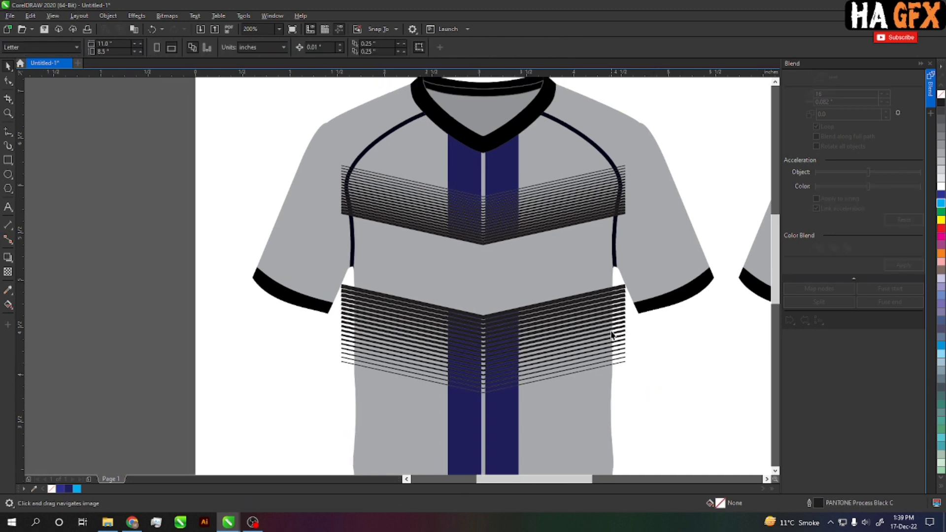
click(619, 322)
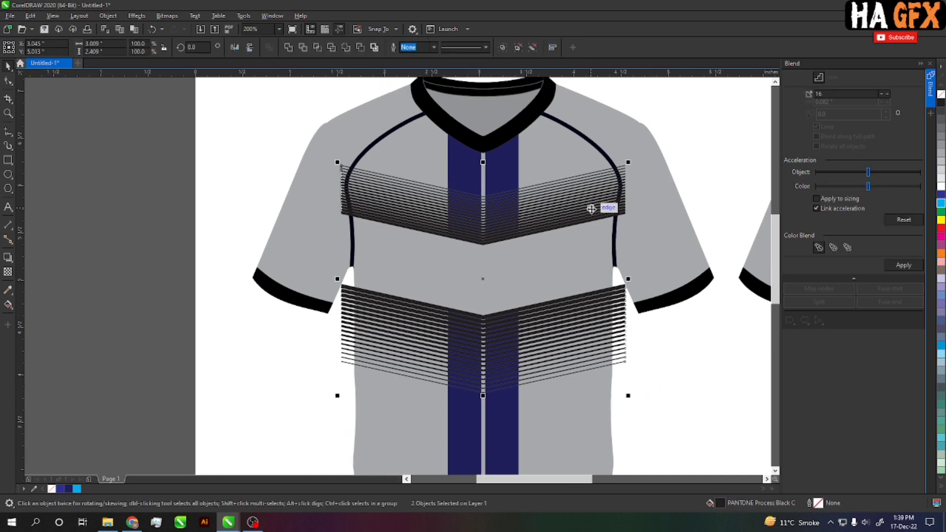
key(Delete)
drag(661, 352, 677, 338)
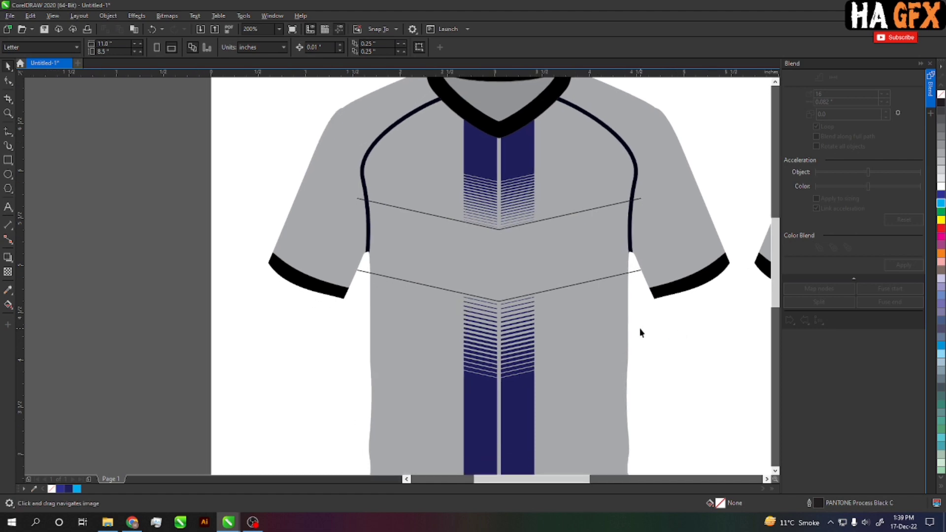
scroll(674, 332, down, 1)
key(z)
drag(494, 176, 676, 397)
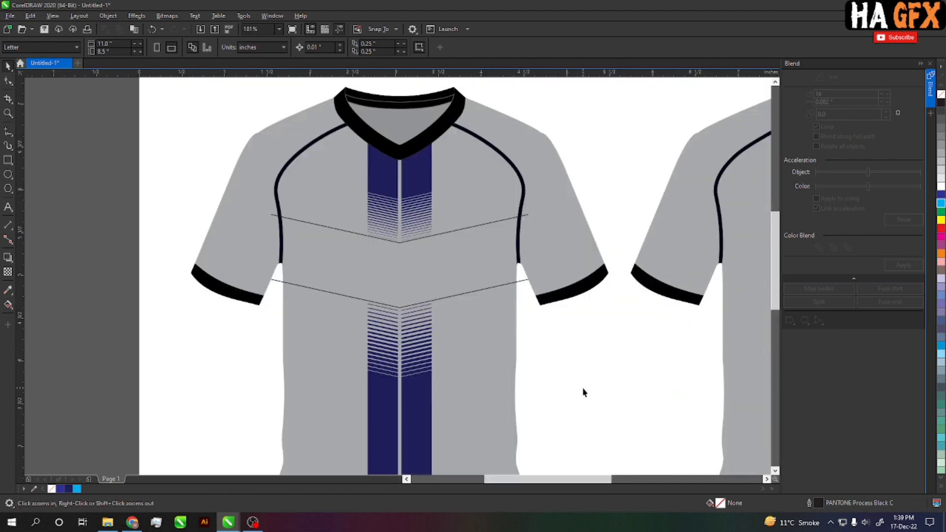
drag(583, 391, 639, 405)
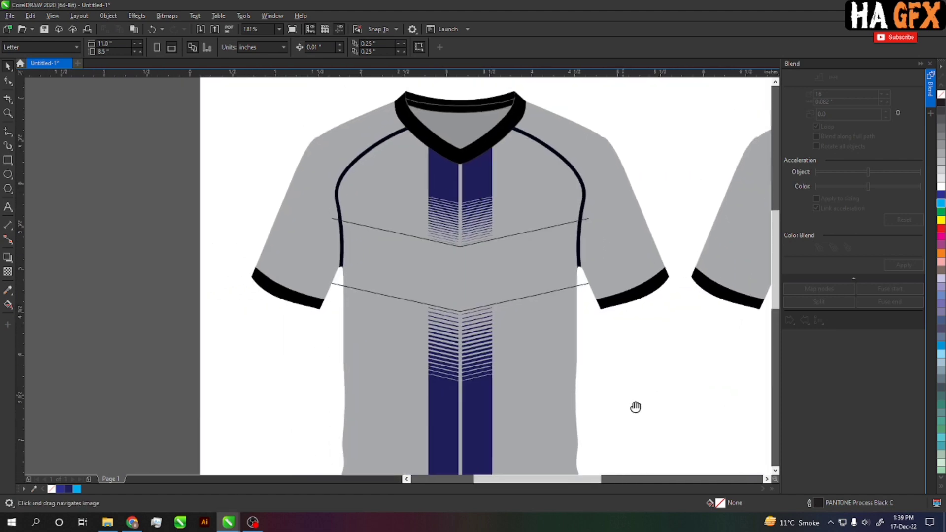
key(ctrl+z)
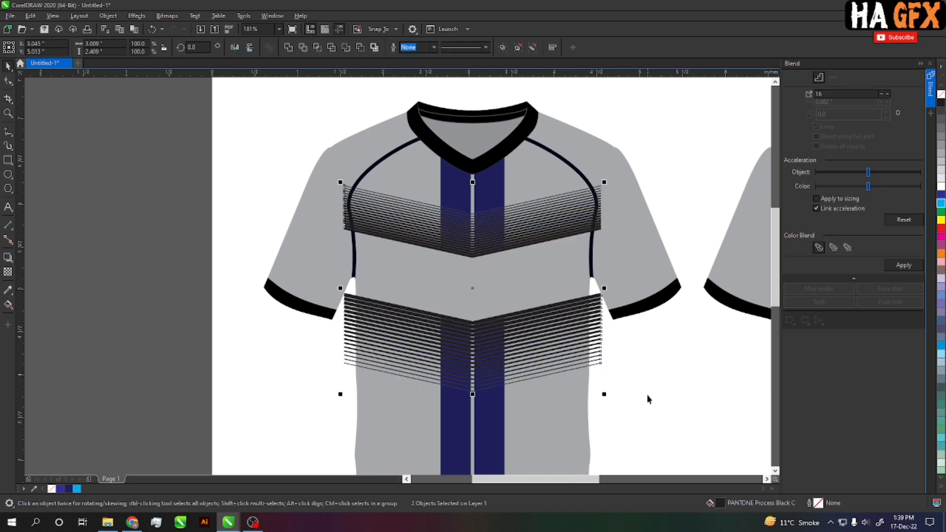
click(651, 390)
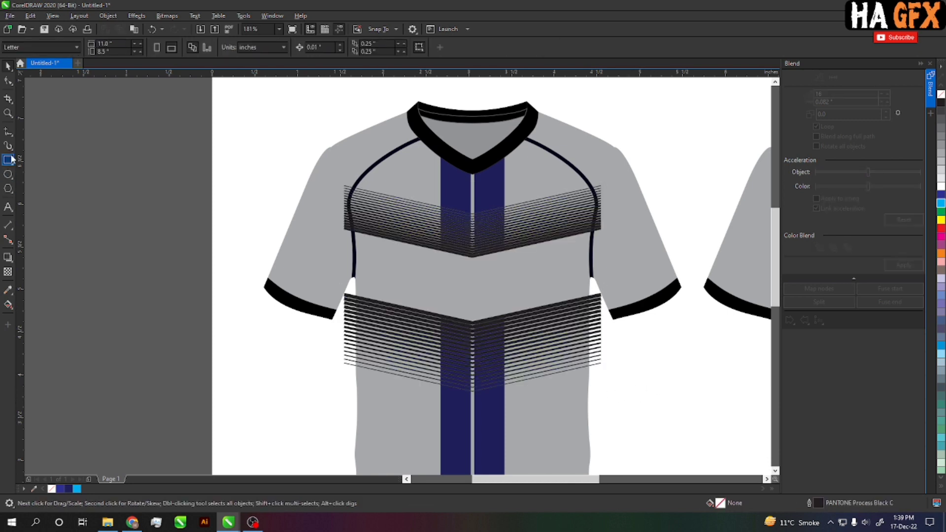
Draw a thin vertical rectangle running from collar to hem on the jersey front.
key(F6)
drag(396, 137, 420, 419)
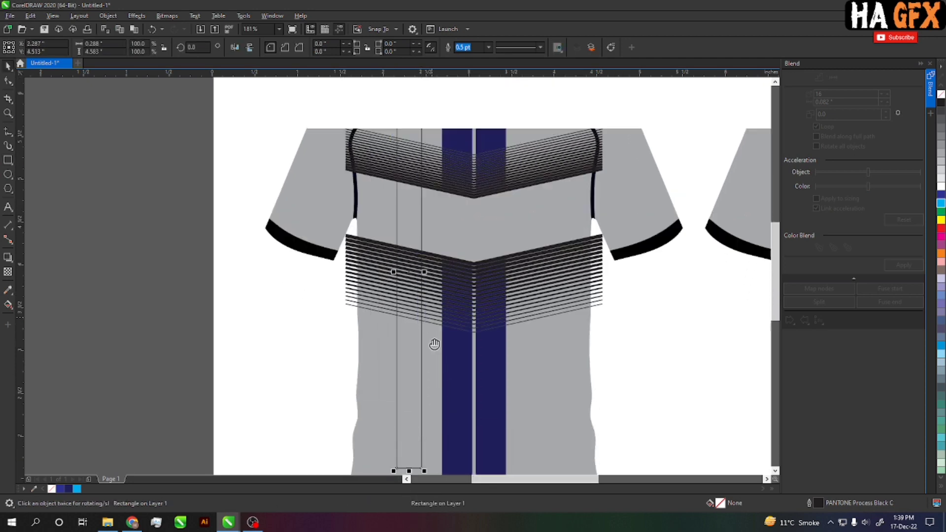
scroll(421, 161, up, 2)
drag(421, 163, 426, 228)
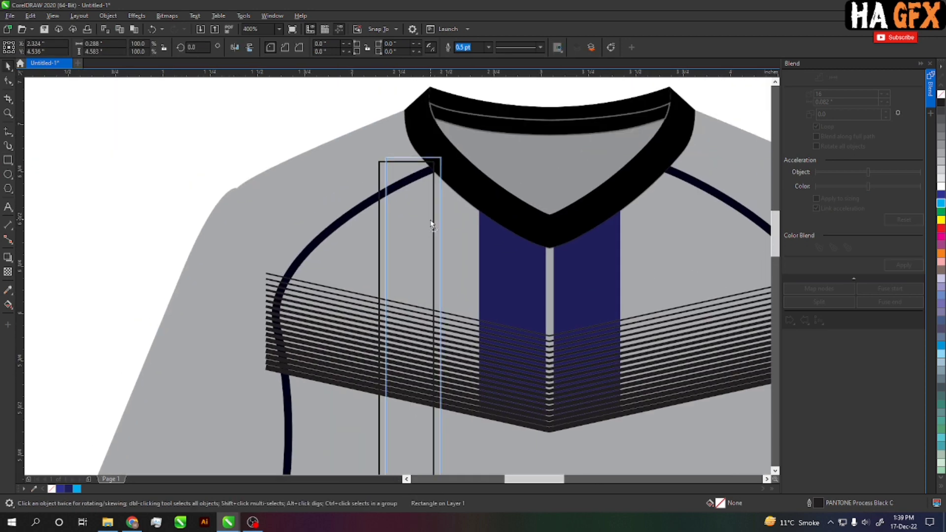
key(space)
scroll(402, 323, down, 2)
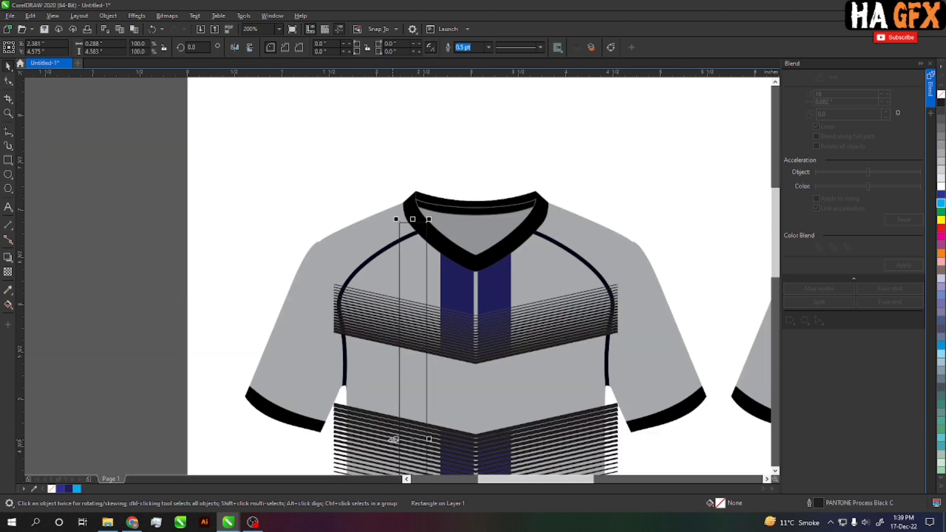
drag(394, 439, 407, 439)
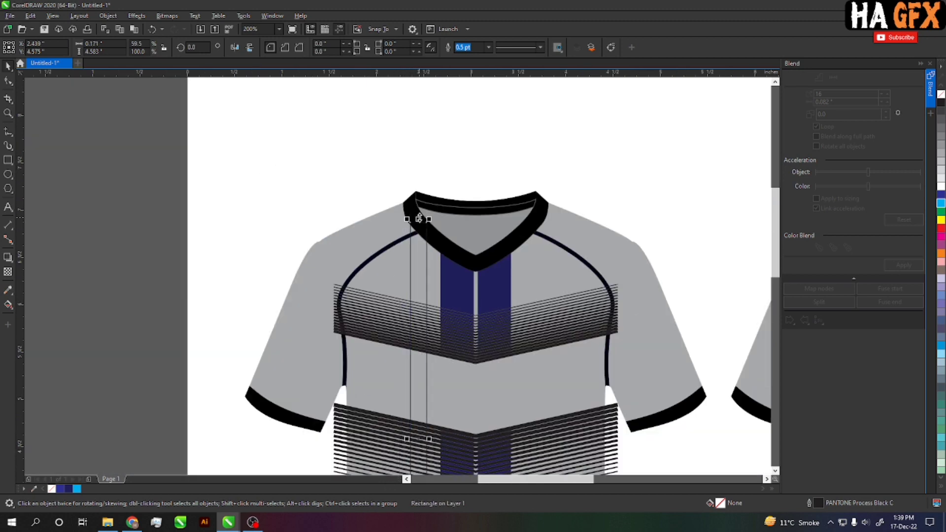
drag(419, 217, 419, 158)
scroll(400, 197, down, 2)
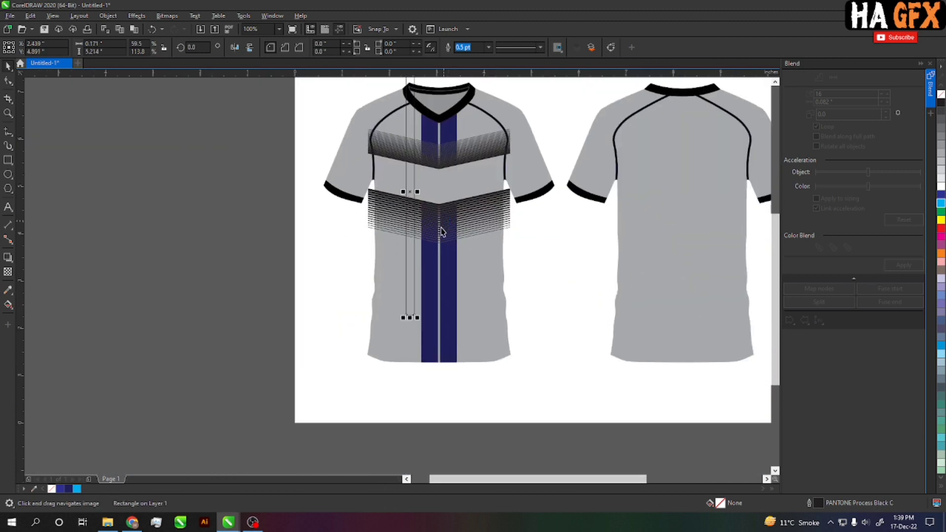
drag(410, 318, 410, 384)
Copy the rectangle leftward with Ctrl+R repeats and narrow the three rectangles to 84% width.
key(z)
drag(363, 158, 498, 301)
key(space)
mouse_move(385, 237)
mouse_down()
mouse_move(341, 237)
mouse_move(366, 321)
mouse_up()
key(ctrl+r)
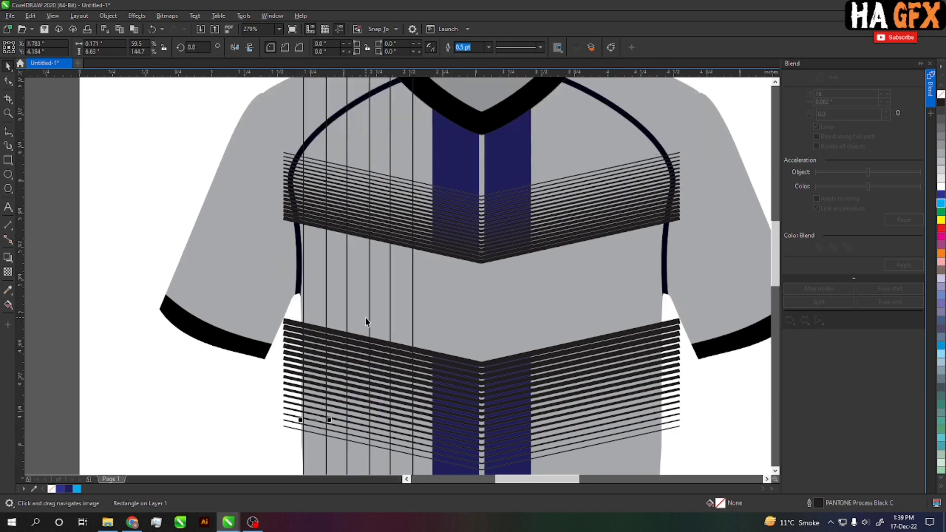
shift+click(370, 311)
shift+click(413, 316)
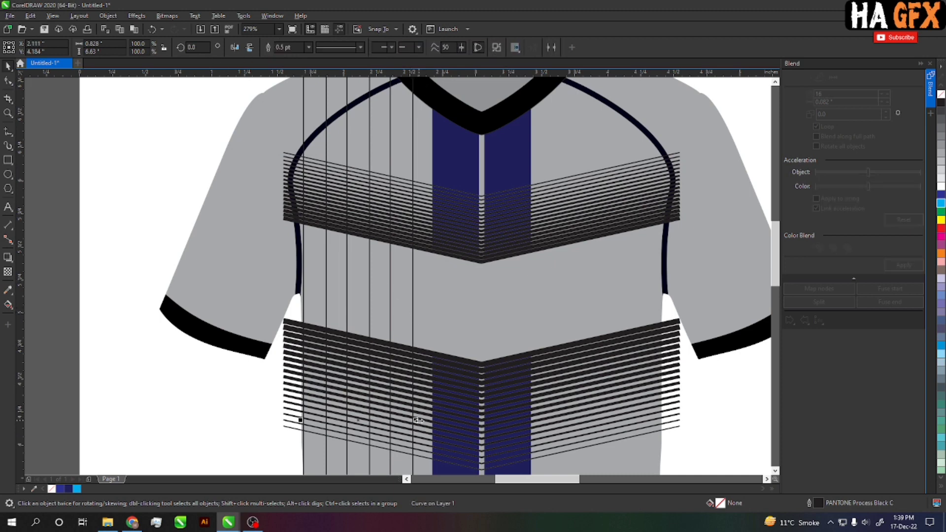
drag(416, 420, 394, 420)
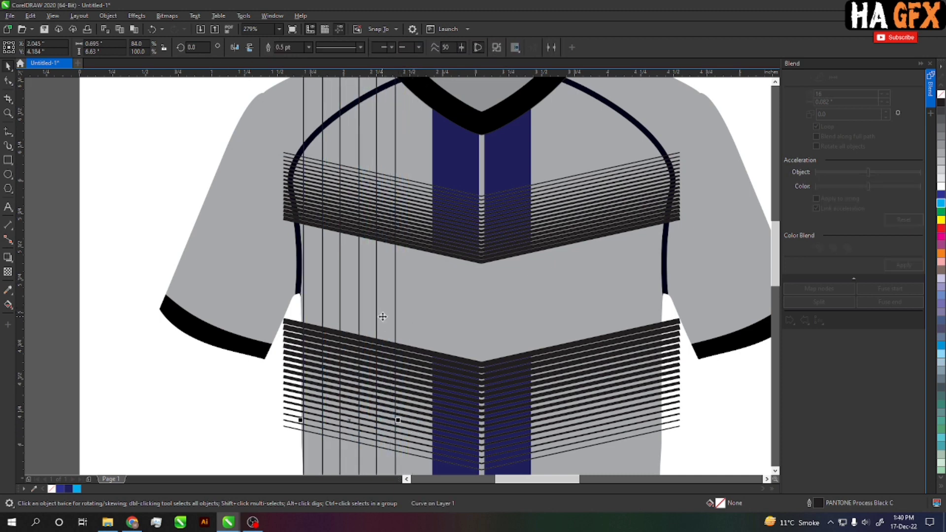
mouse_move(406, 317)
mouse_down()
mouse_move(375, 317)
mouse_move(570, 323)
mouse_up()
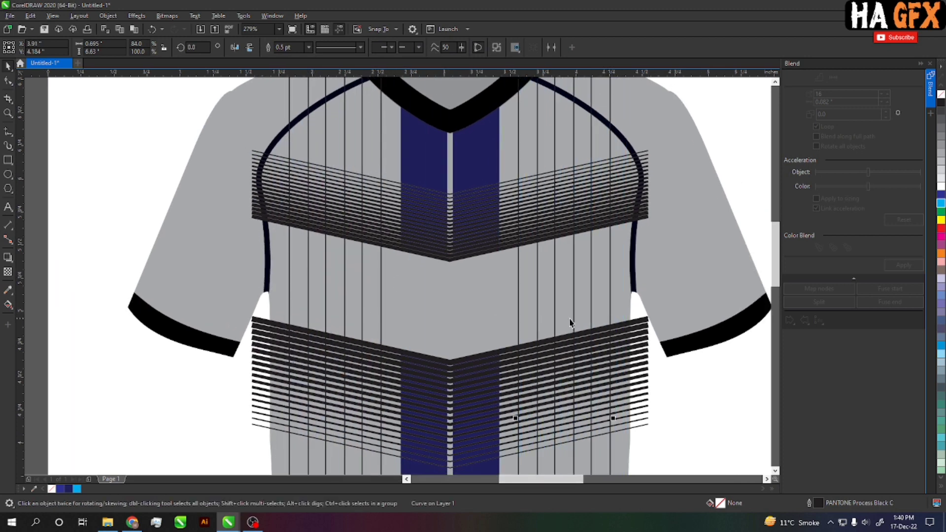
shift+click(375, 285)
Trim the chevron line bands using the vertical stripe lines.
click(265, 50)
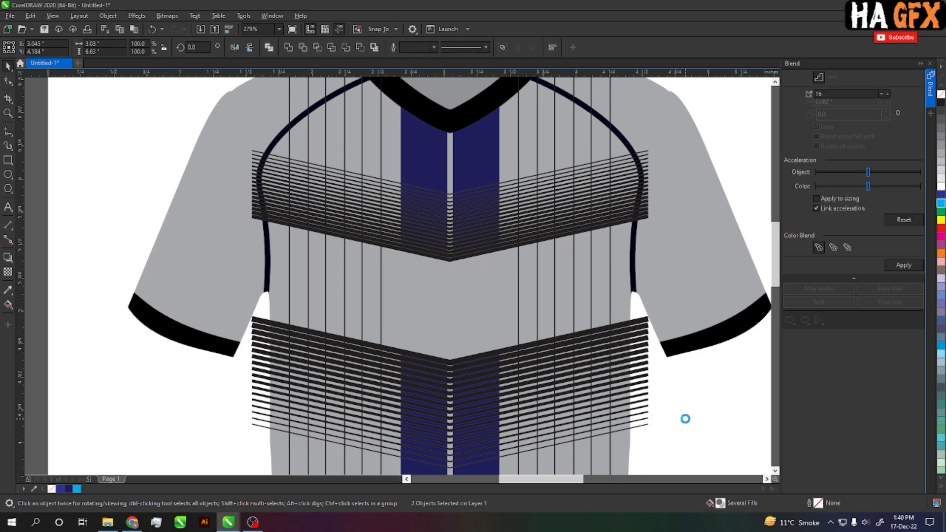
click(720, 415)
drag(685, 407, 609, 351)
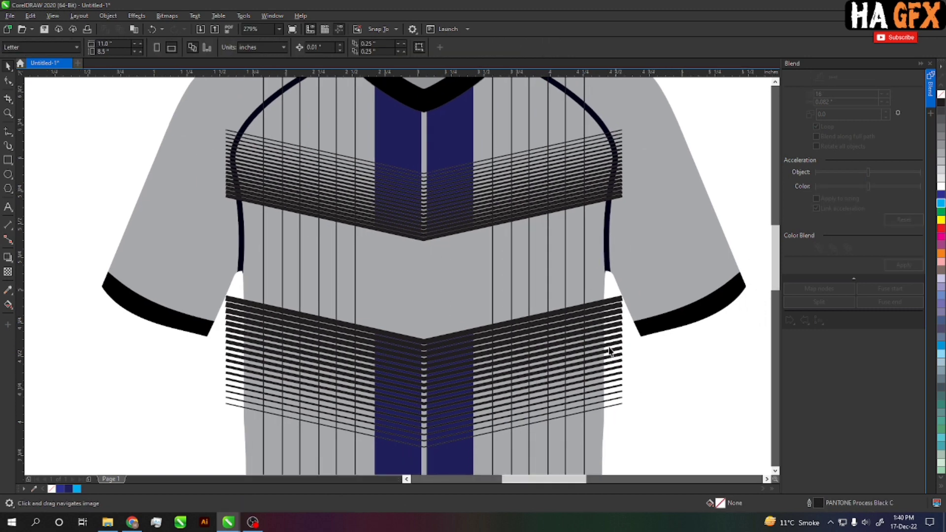
key(space)
click(603, 307)
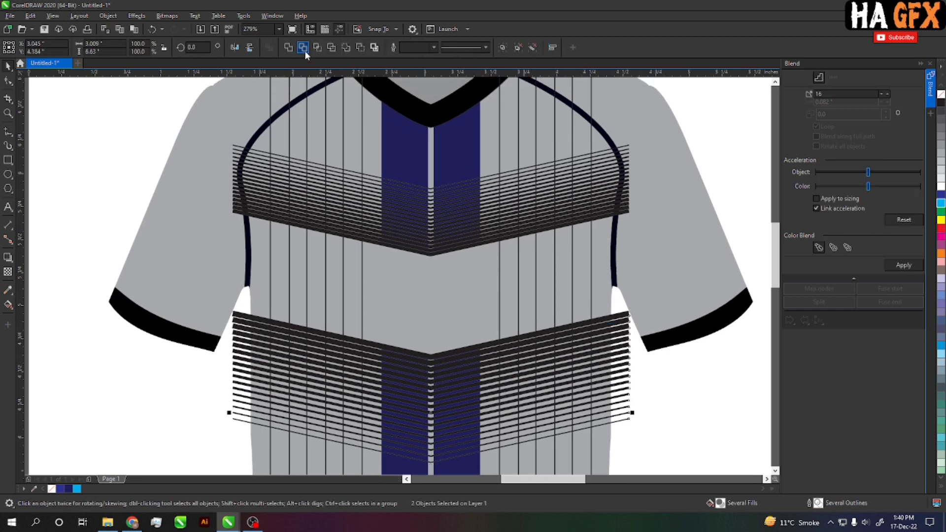
click(498, 276)
click(646, 371)
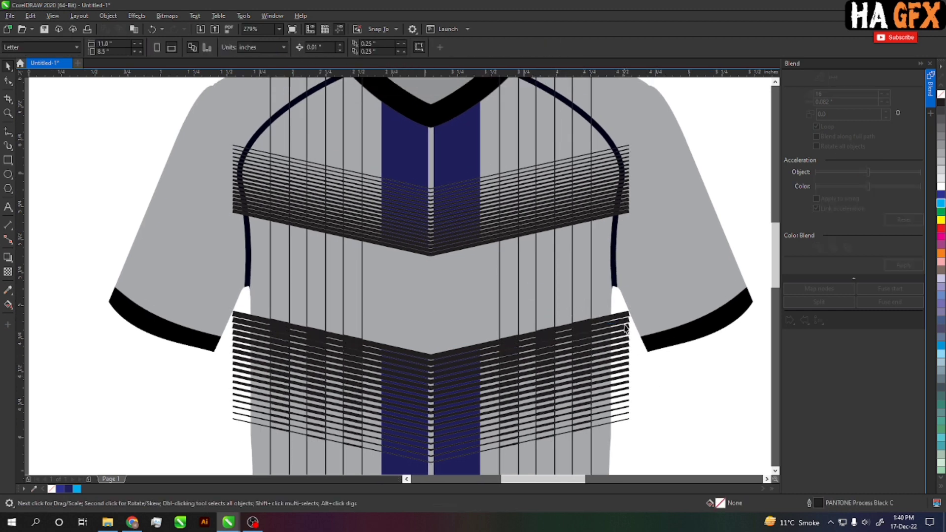
click(601, 217)
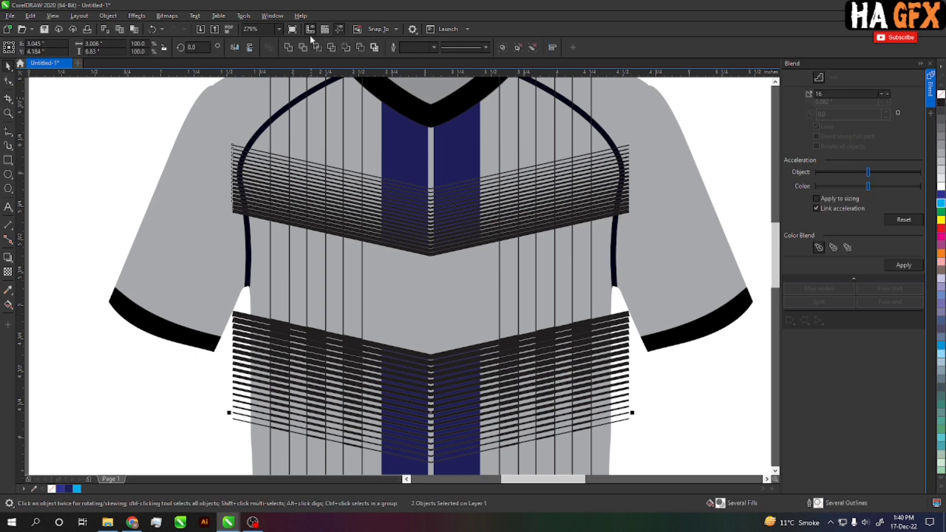
click(302, 47)
Delete the leftover upper and lower chevron line bands.
key(Escape)
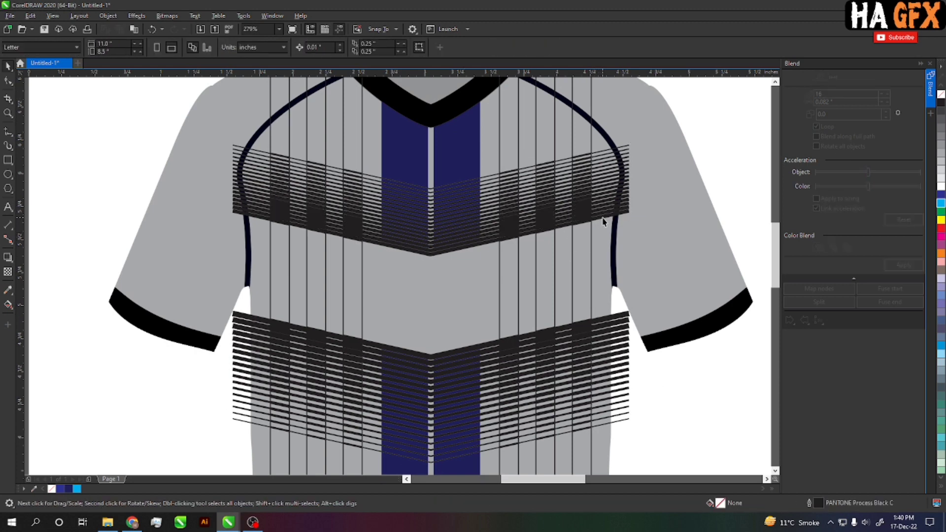
click(603, 222)
key(Delete)
click(624, 320)
key(Delete)
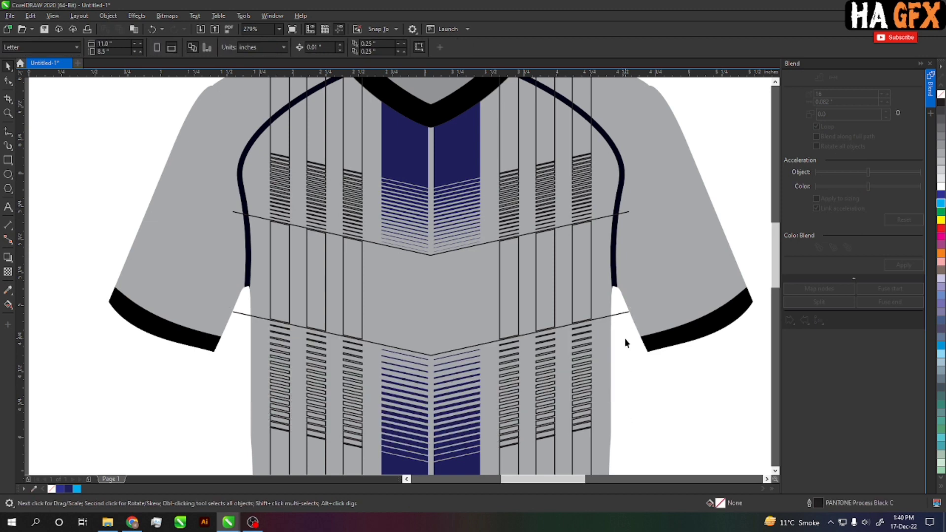
scroll(626, 342, left, 1)
Edit the stripe outline curves' nodes and delete their first selected corner nodes.
click(606, 313)
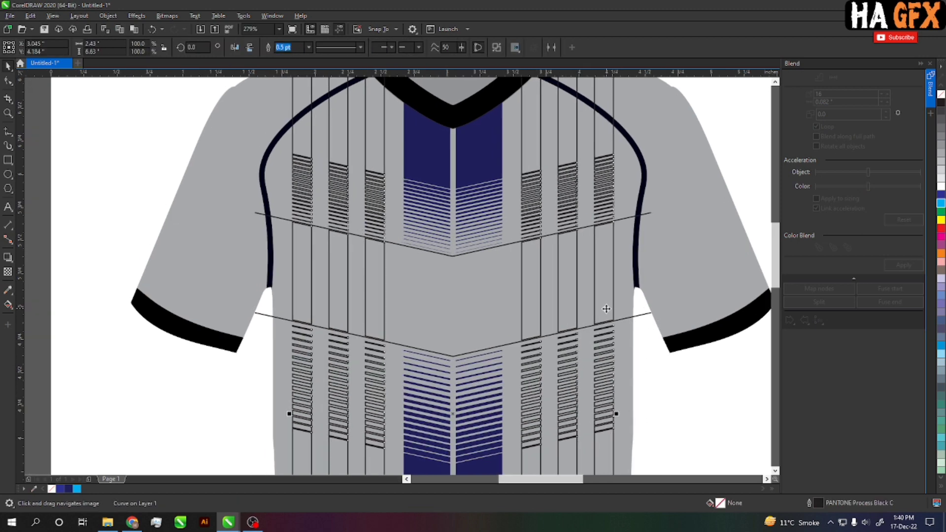
key(F10)
scroll(609, 311, up, 3)
scroll(600, 338, up, 2)
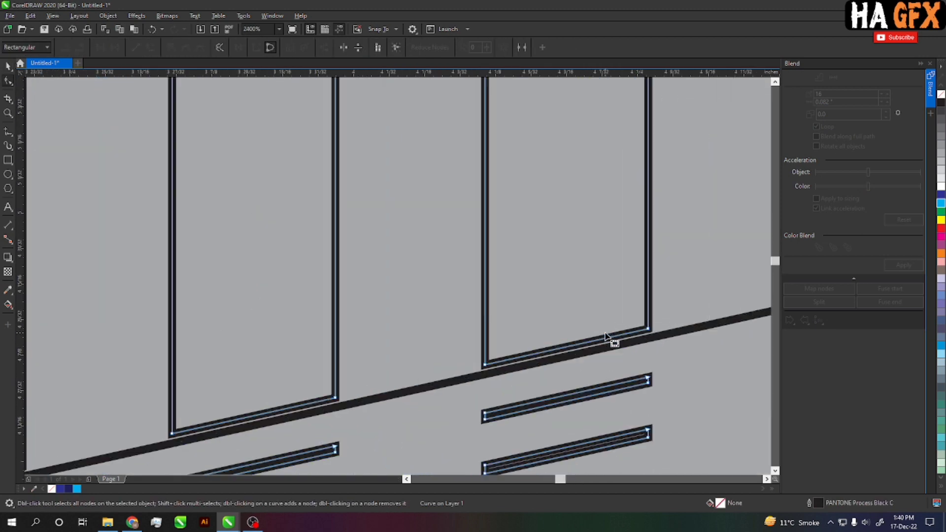
click(566, 345)
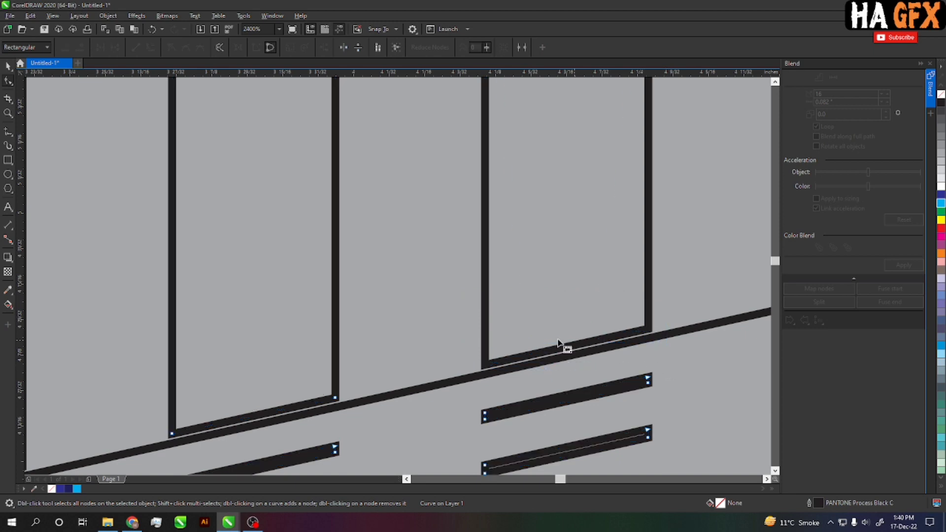
scroll(524, 242, down, 3)
scroll(524, 242, up, 1)
scroll(528, 243, up, 2)
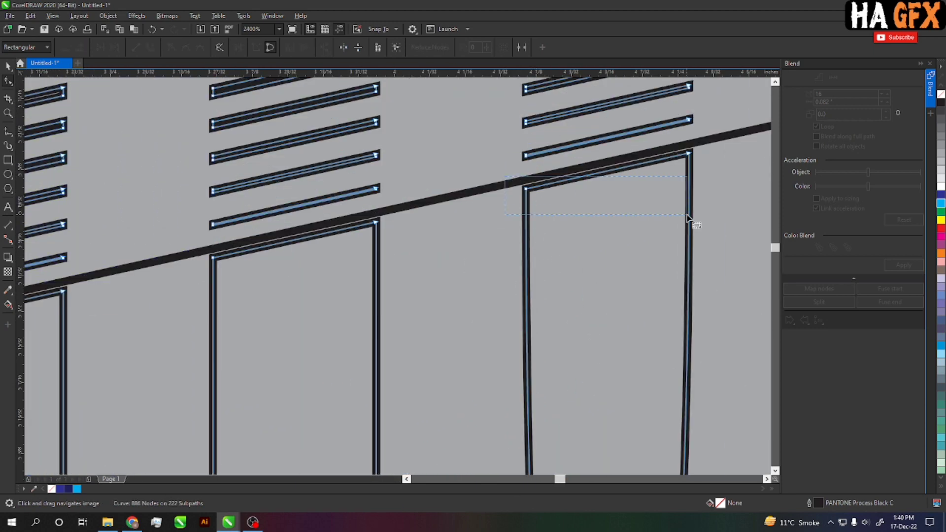
key(Delete)
Marquee-select and delete the corner nodes of each remaining stripe column.
scroll(567, 248, down, 1)
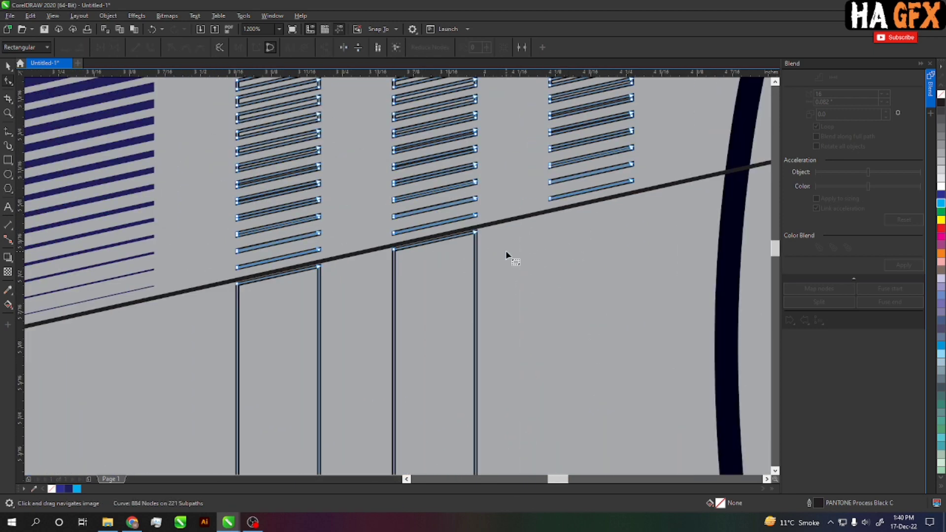
drag(405, 235, 375, 256)
key(Delete)
mouse_move(508, 256)
mouse_down()
mouse_move(463, 226)
mouse_move(487, 207)
mouse_up()
key(Delete)
key(Delete)
drag(464, 269, 417, 239)
key(Delete)
scroll(417, 239, down, 1)
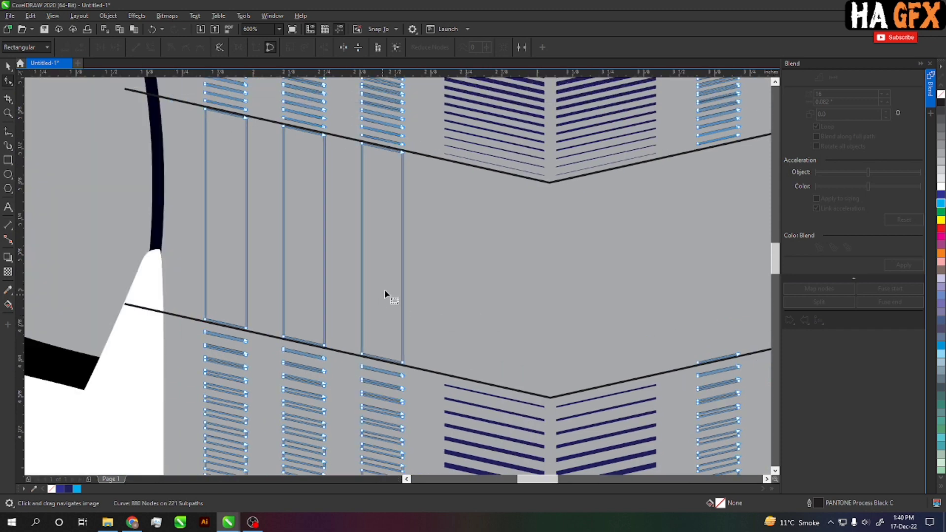
scroll(465, 300, up, 1)
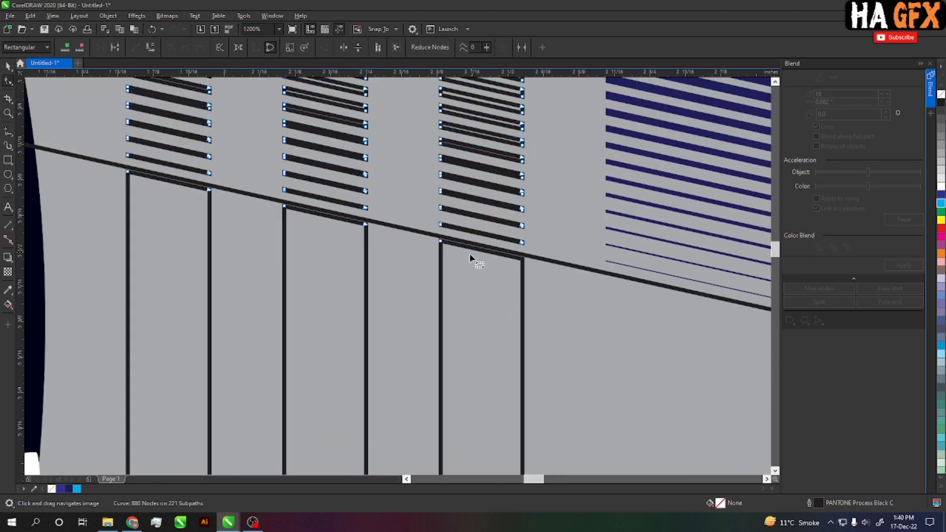
key(Delete)
key(Delete)
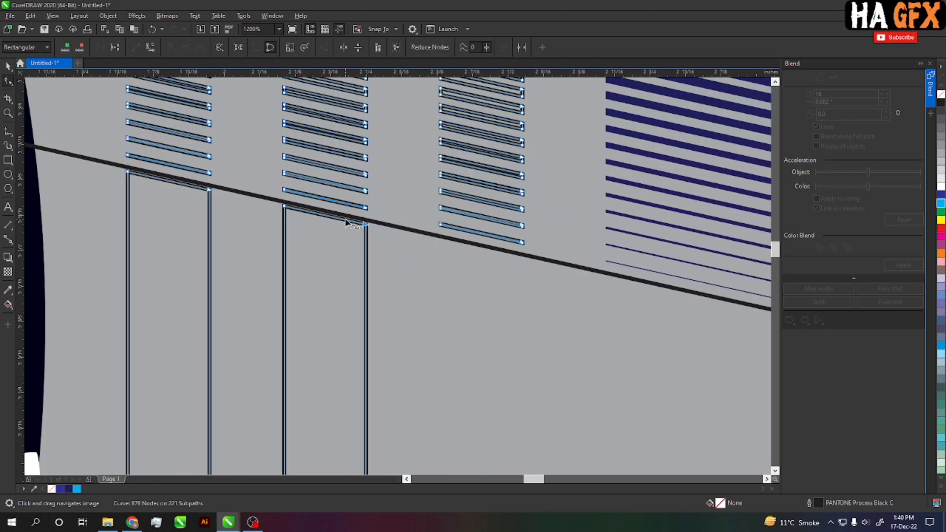
drag(346, 220, 286, 211)
key(Delete)
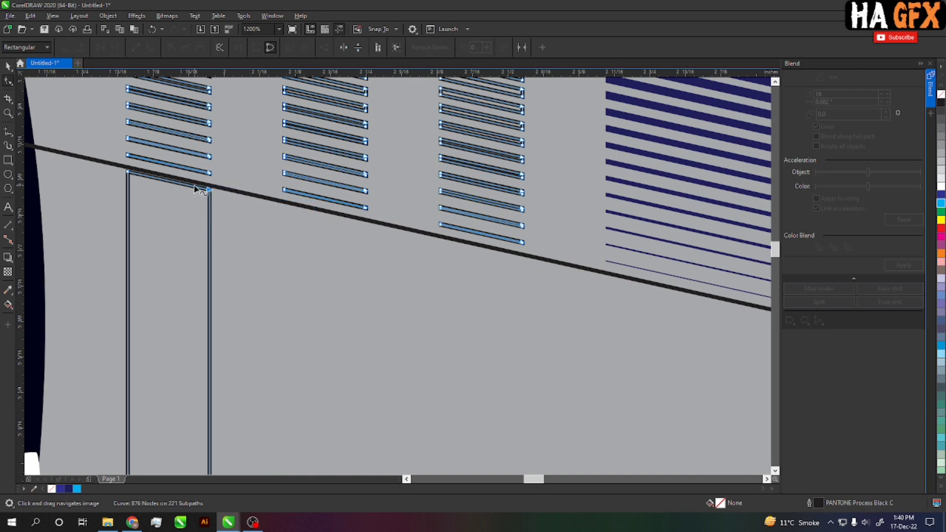
drag(195, 186, 108, 178)
key(Delete)
scroll(394, 251, down, 2)
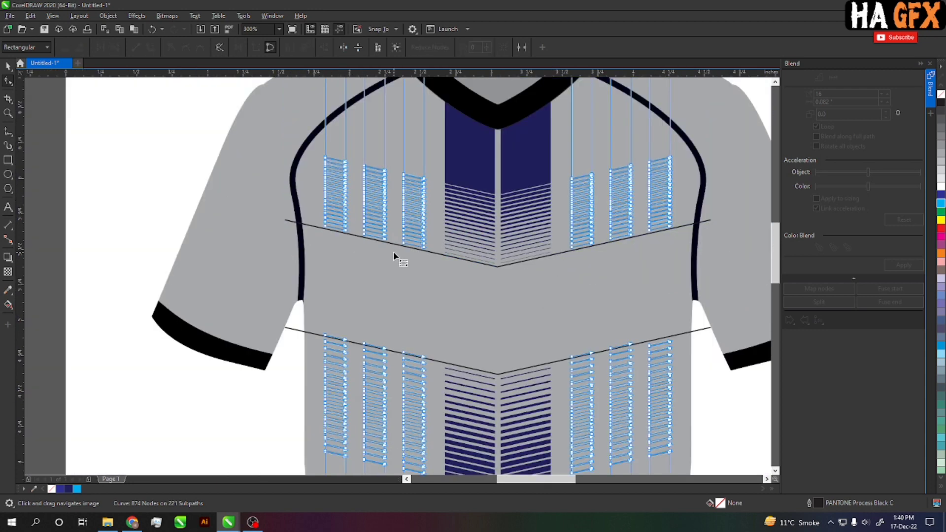
scroll(393, 251, down, 1)
key(space)
Select the vertical stripe curves, restore them after an accidental delete, and fill them K:50 grey.
scroll(544, 316, down, 2)
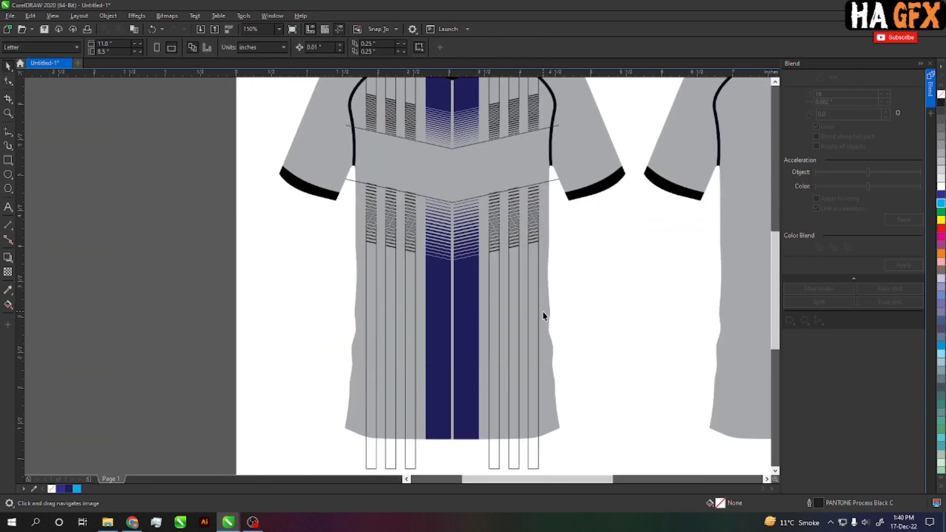
click(538, 316)
click(548, 317)
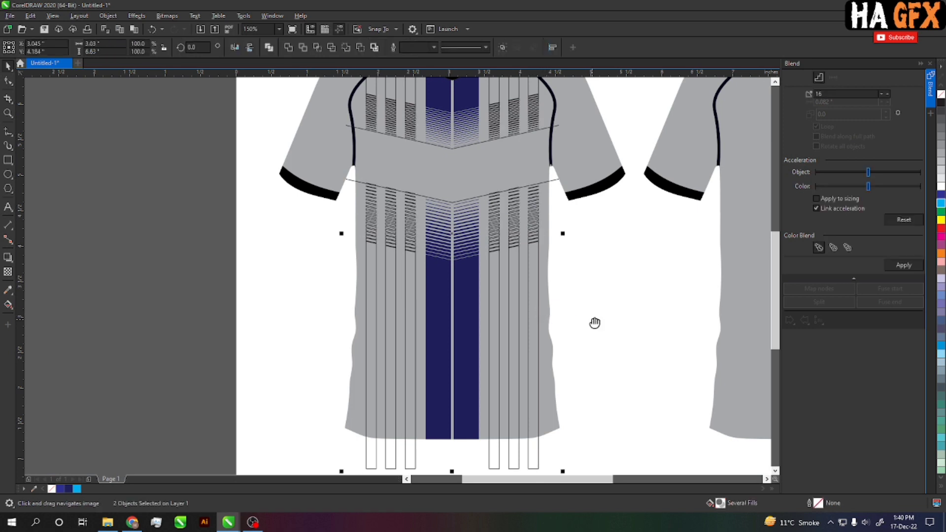
scroll(596, 321, up, 1)
key(Tab)
scroll(596, 273, down, 1)
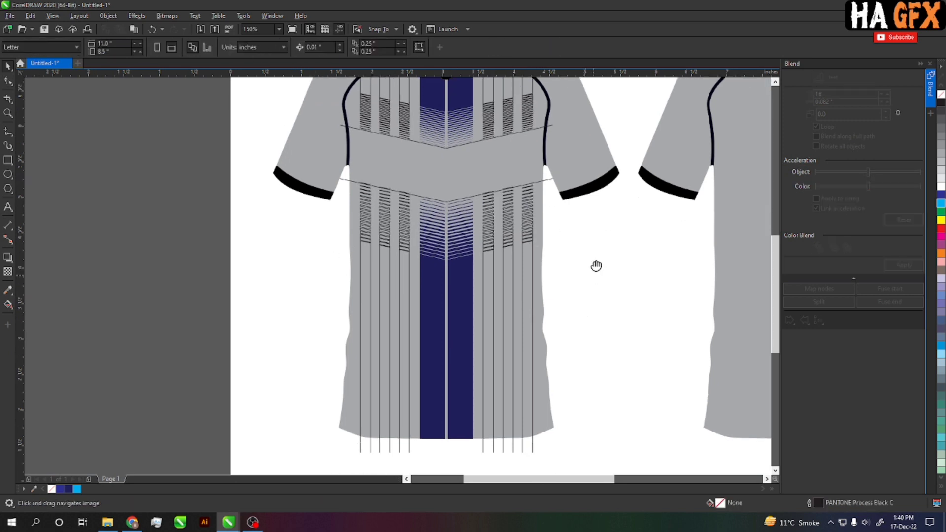
click(538, 419)
key(Delete)
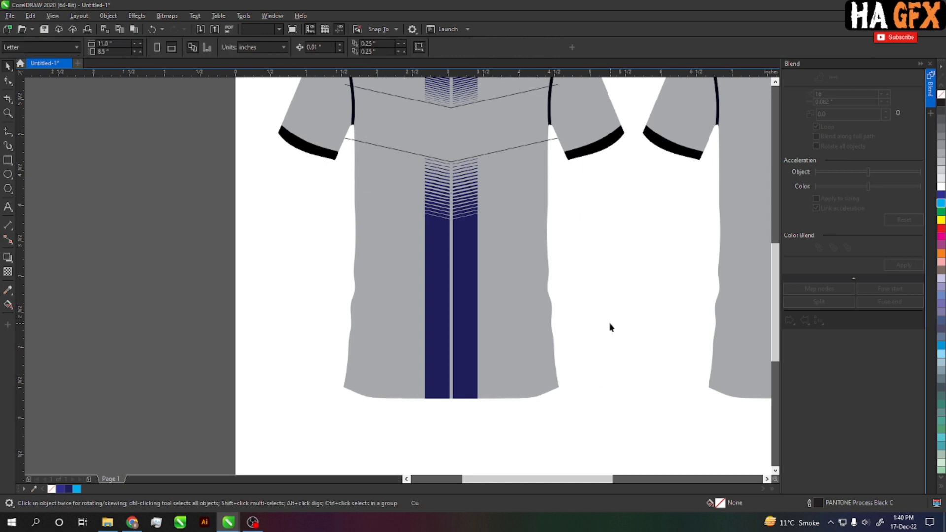
scroll(611, 331, up, 1)
key(ctrl+z)
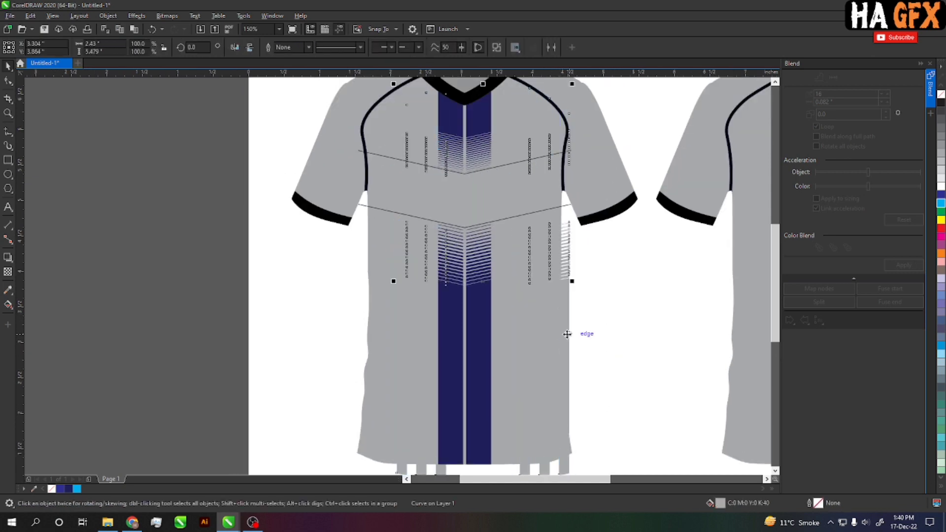
scroll(595, 281, up, 1)
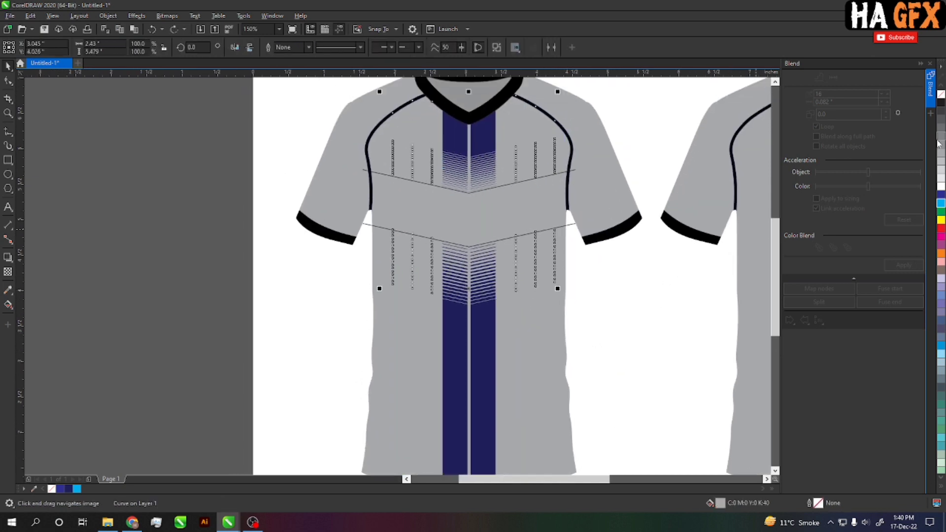
click(942, 157)
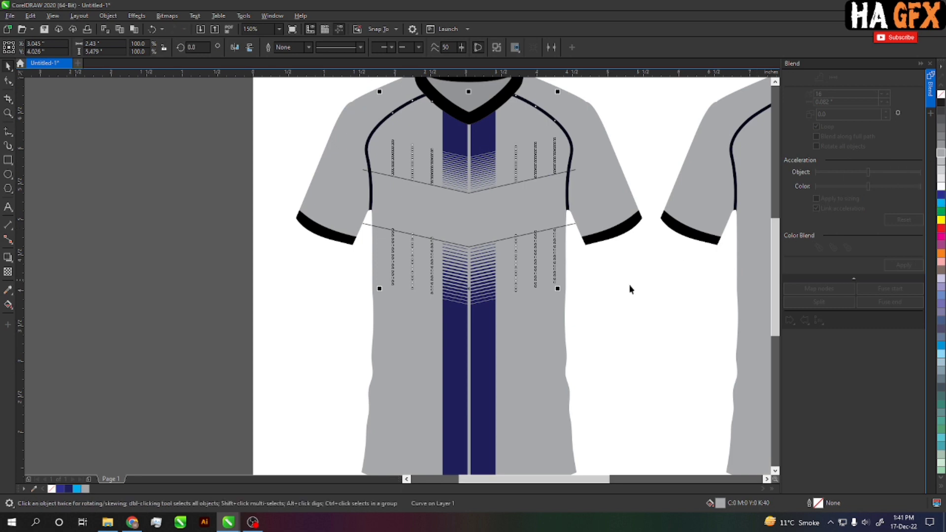
click(941, 149)
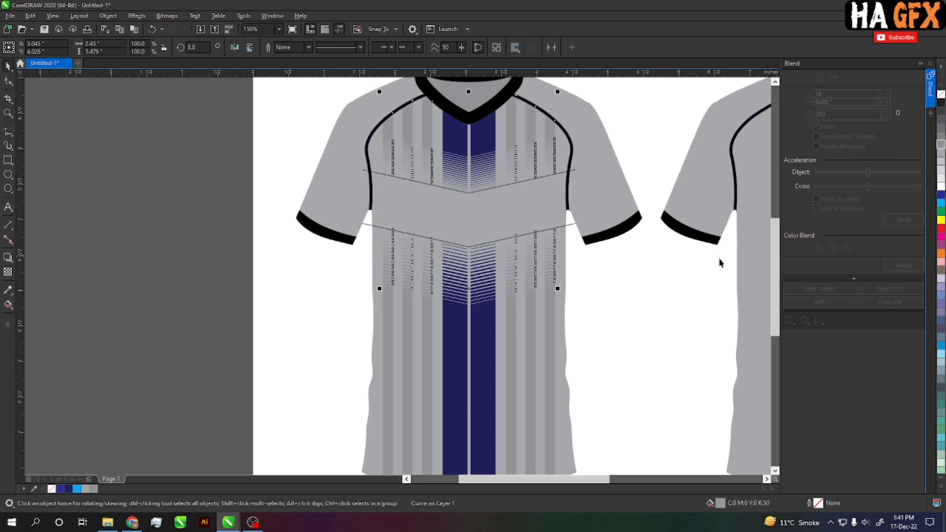
Fill the front jersey body light sky blue from the cyan shade range.
click(561, 227)
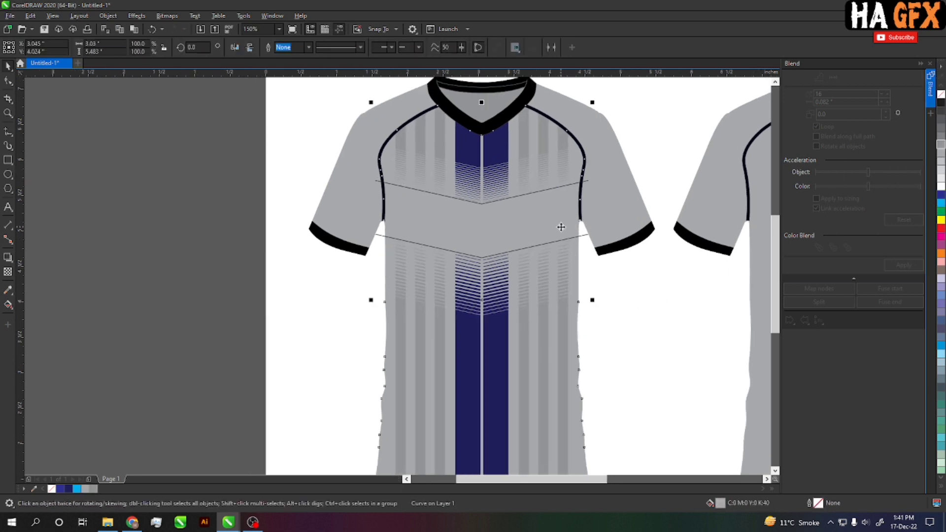
click(942, 204)
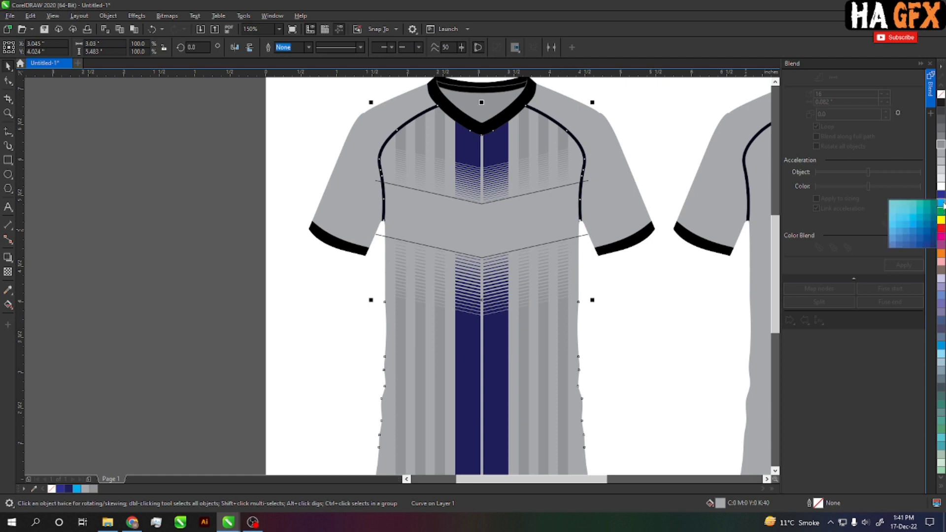
click(893, 219)
click(626, 323)
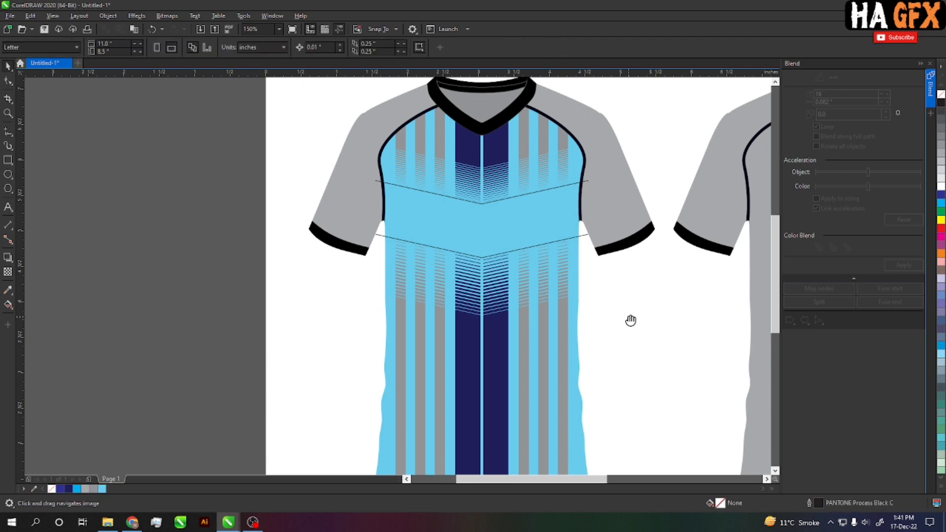
Fill the front and back jerseys' sleeves sky blue.
click(611, 231)
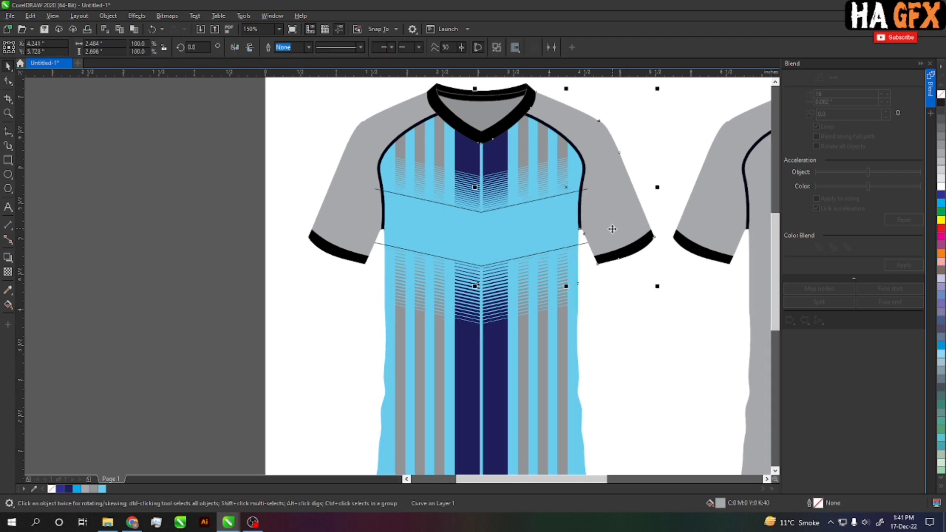
click(345, 204)
scroll(471, 303, right, 5)
click(506, 240)
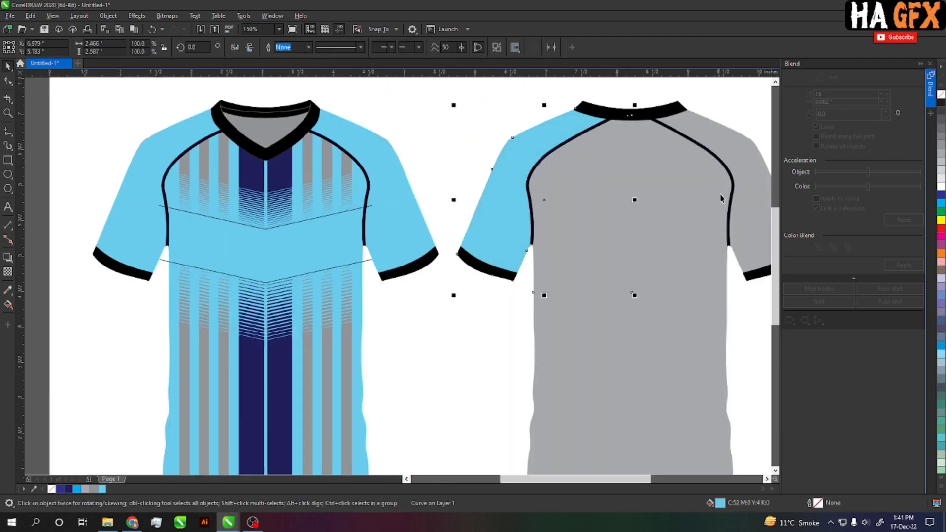
click(751, 183)
click(466, 321)
Delete the two thin chevron lines from the front jersey.
scroll(542, 322, left, 5)
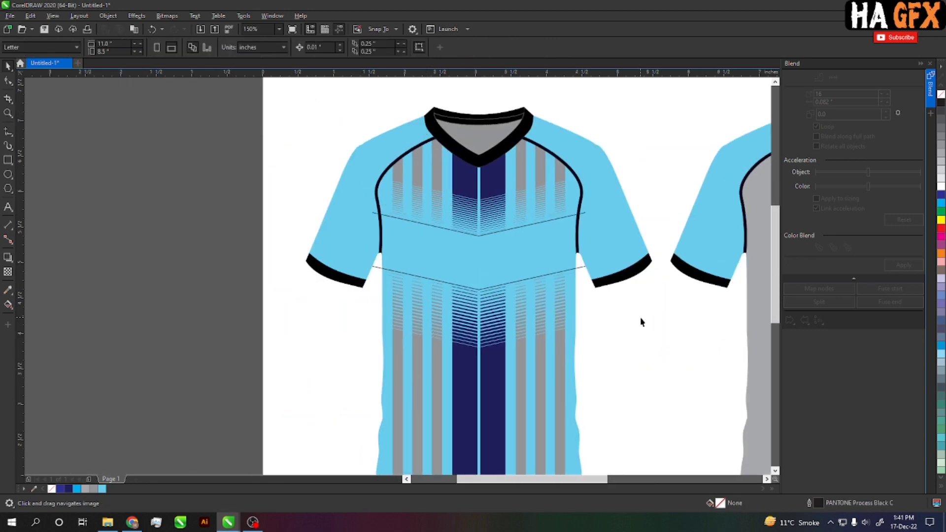
click(542, 222)
key(Delete)
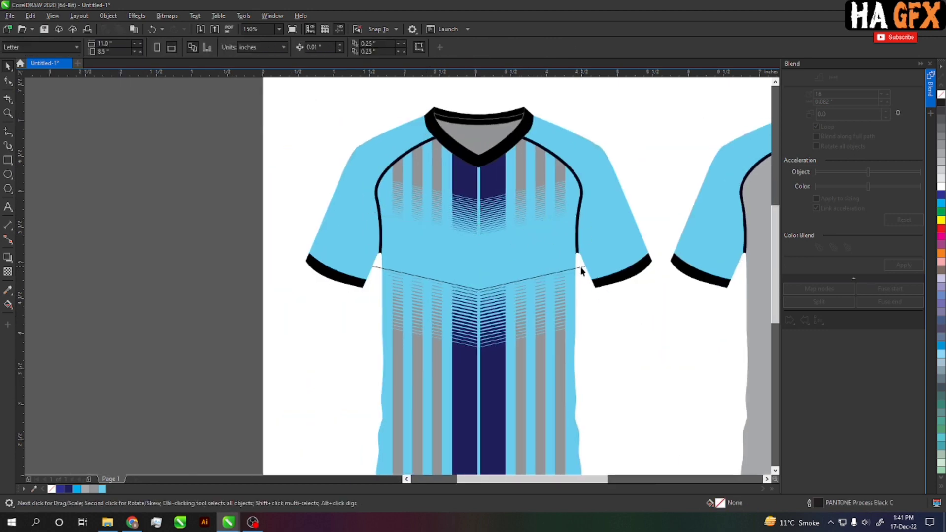
scroll(570, 266, down, 1)
Draw a thin horizontal two-point line across the lower front jersey.
key(z)
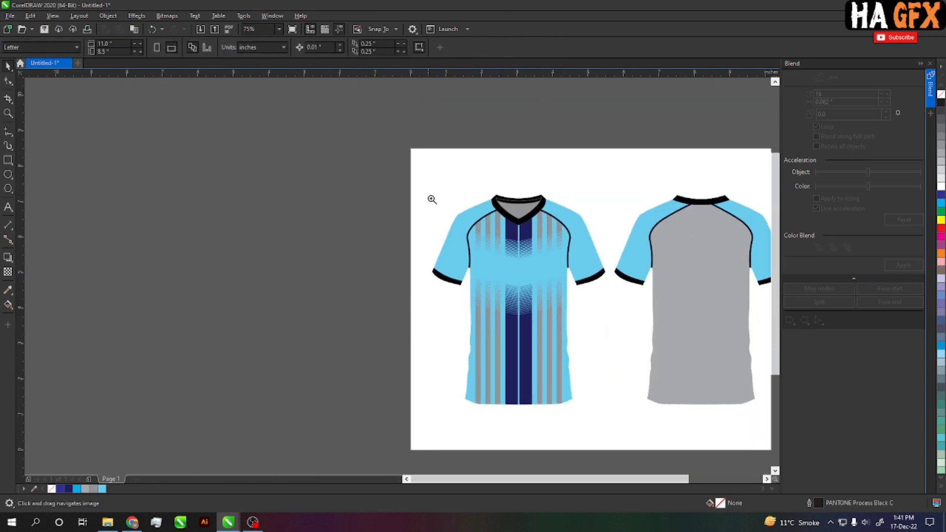
mouse_move(435, 189)
mouse_down()
mouse_move(603, 364)
mouse_move(630, 313)
mouse_move(616, 296)
mouse_up()
key(h)
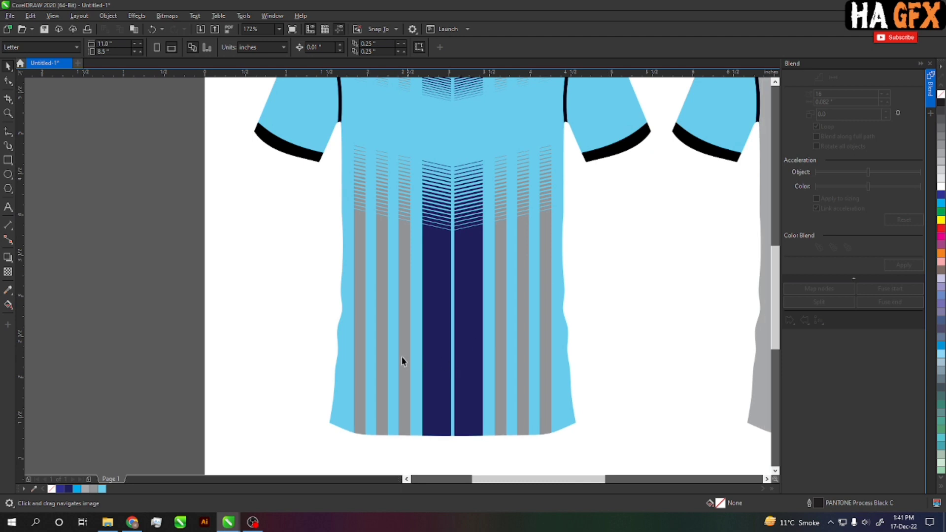
drag(606, 328, 598, 302)
right_click(607, 271)
key(Escape)
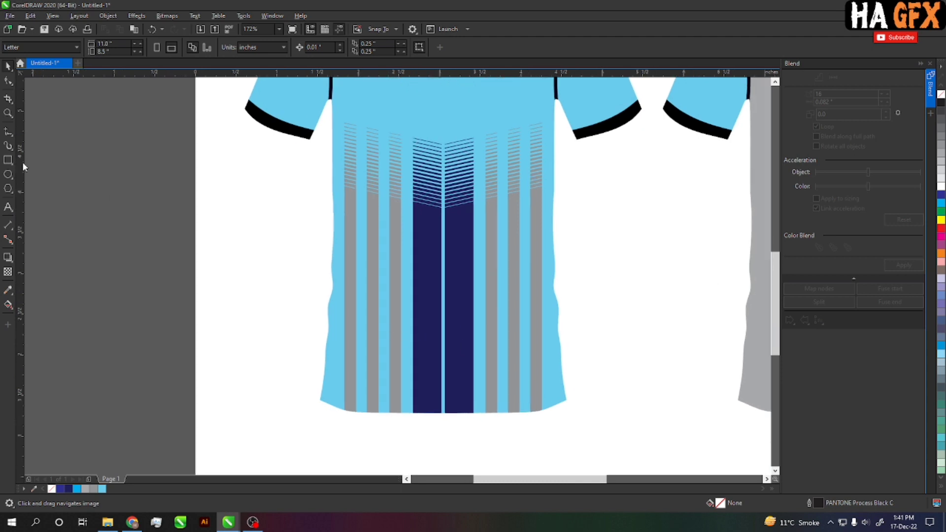
click(8, 132)
drag(320, 323, 600, 331)
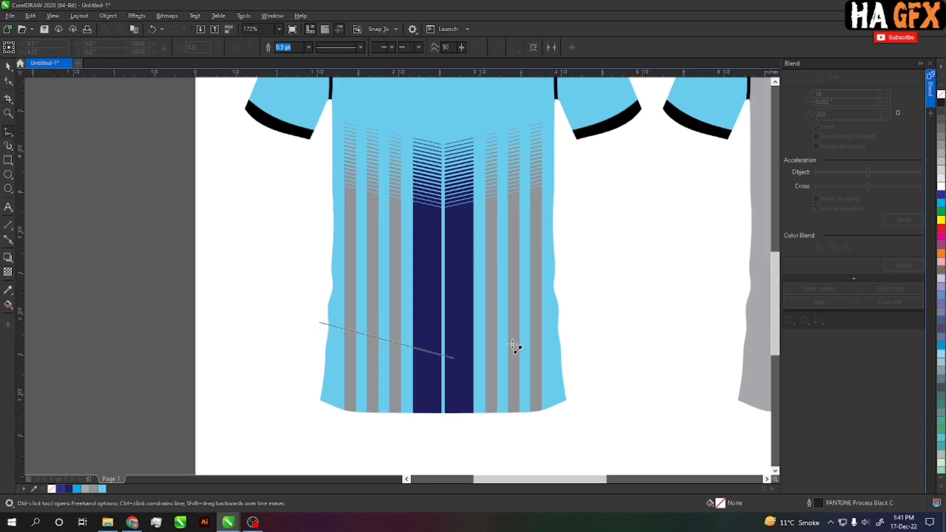
Add a 4.0 pt thick bar below the stripes, selected together with the thin line.
key(z)
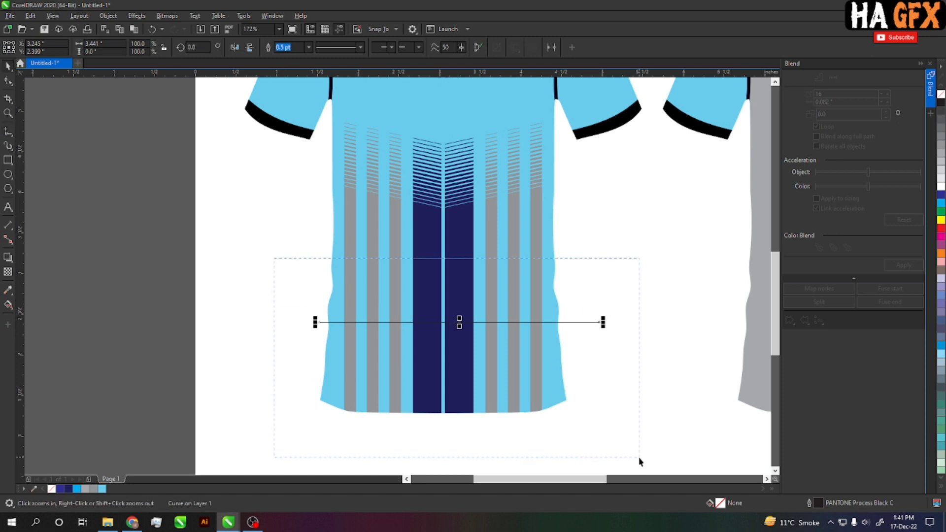
drag(275, 258, 639, 458)
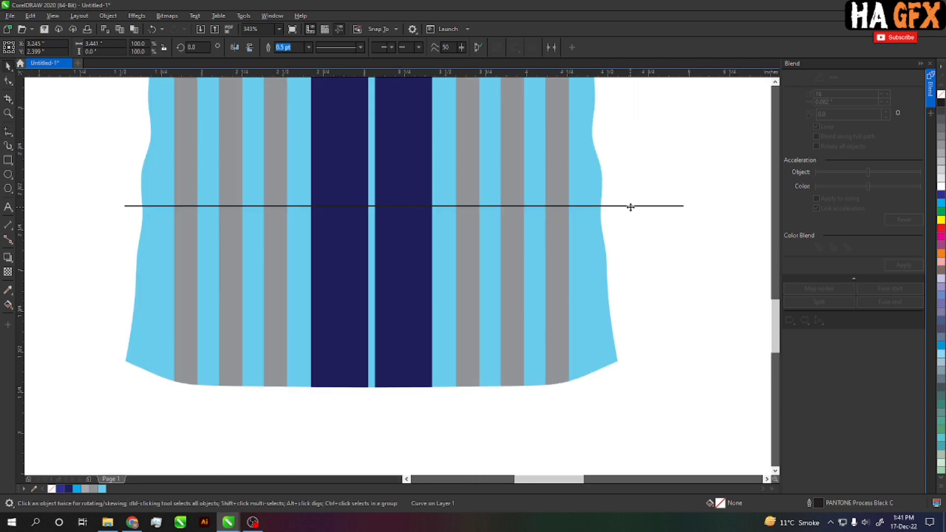
mouse_move(630, 206)
mouse_down()
mouse_move(615, 201)
mouse_move(626, 400)
mouse_up()
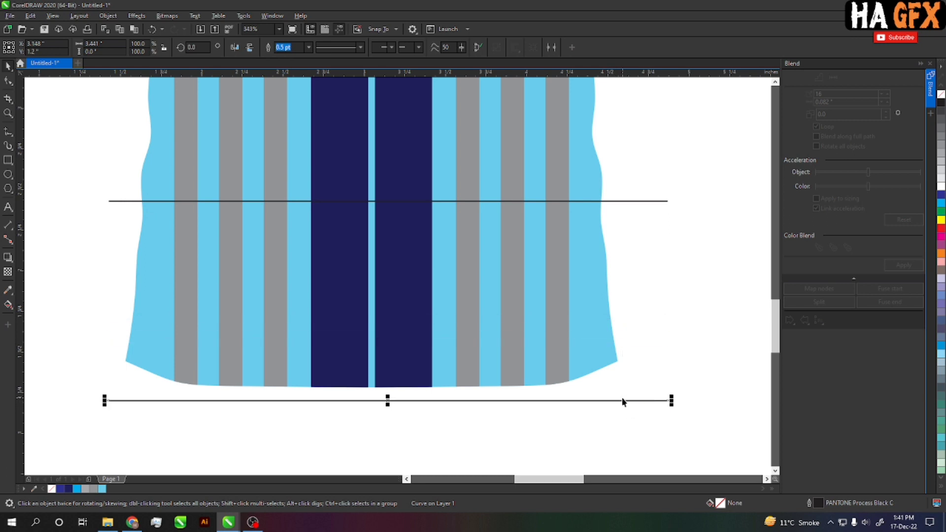
click(309, 47)
click(292, 116)
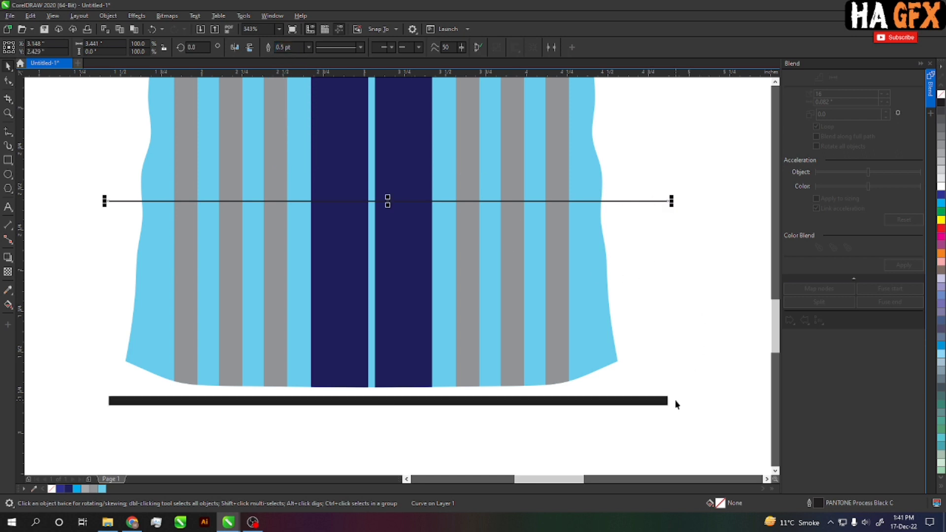
shift+click(662, 401)
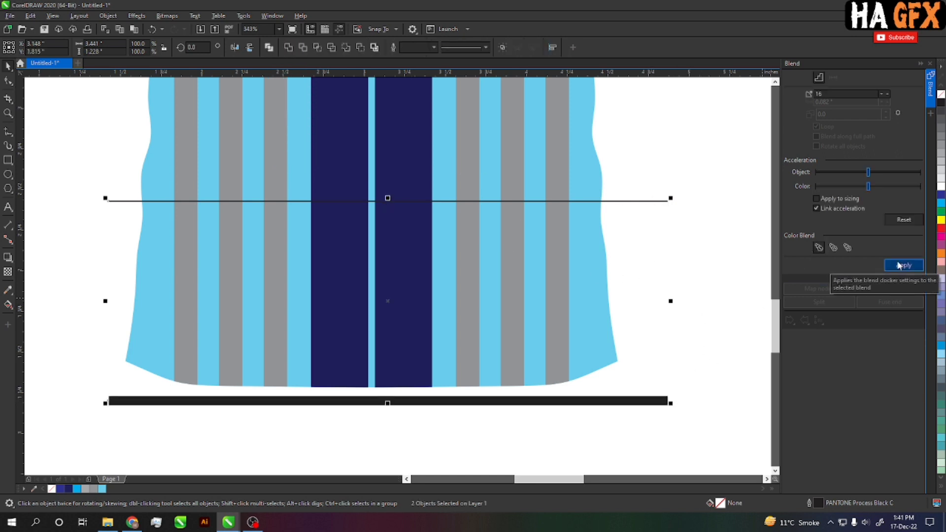
Blend the thin line into the thick bar, break the blend apart, ungroup, and convert outlines to objects.
click(896, 266)
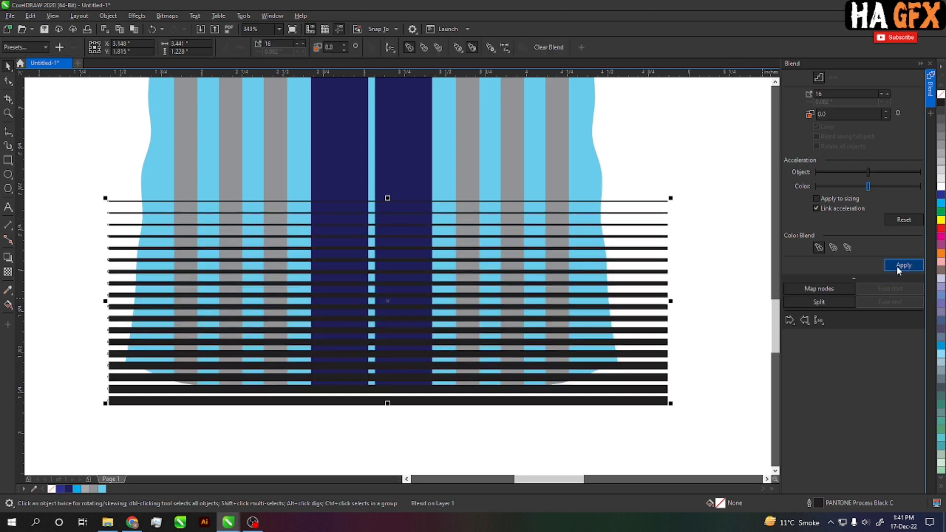
right_click(666, 317)
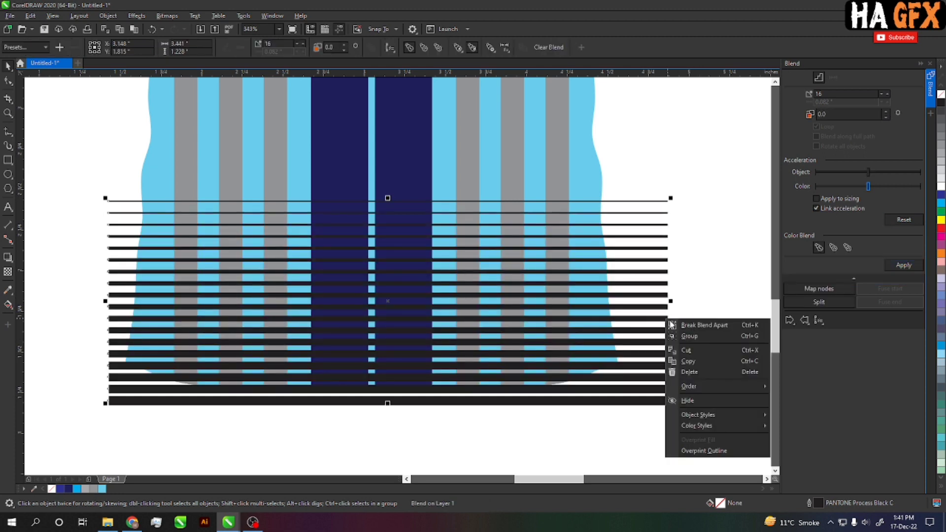
click(697, 327)
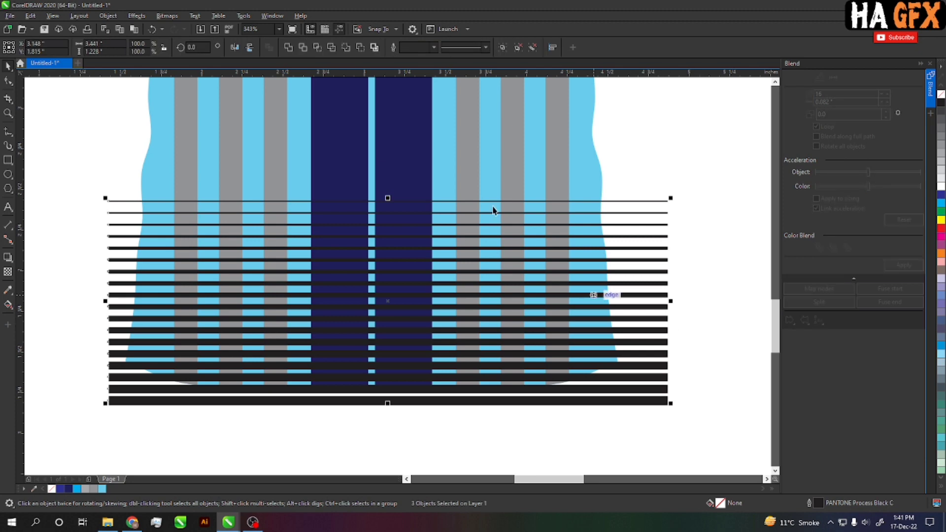
click(534, 48)
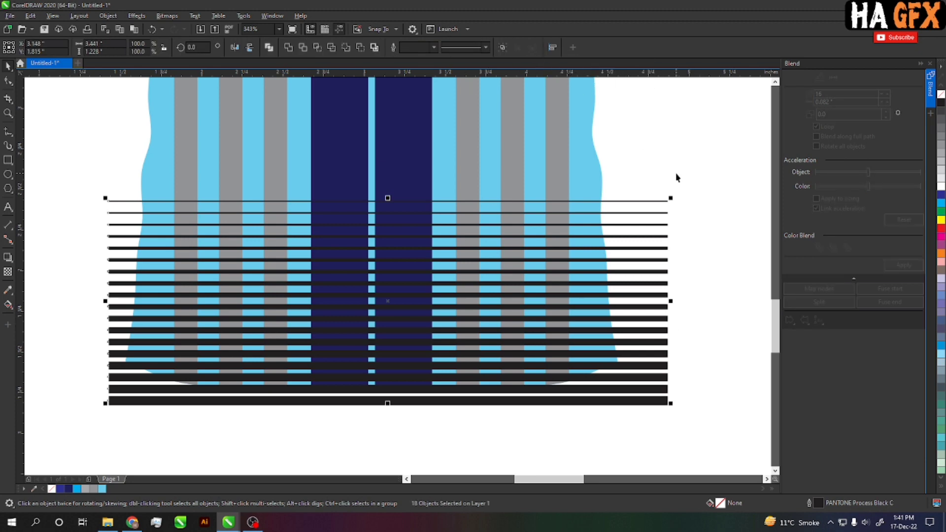
key(ctrl+shift+q)
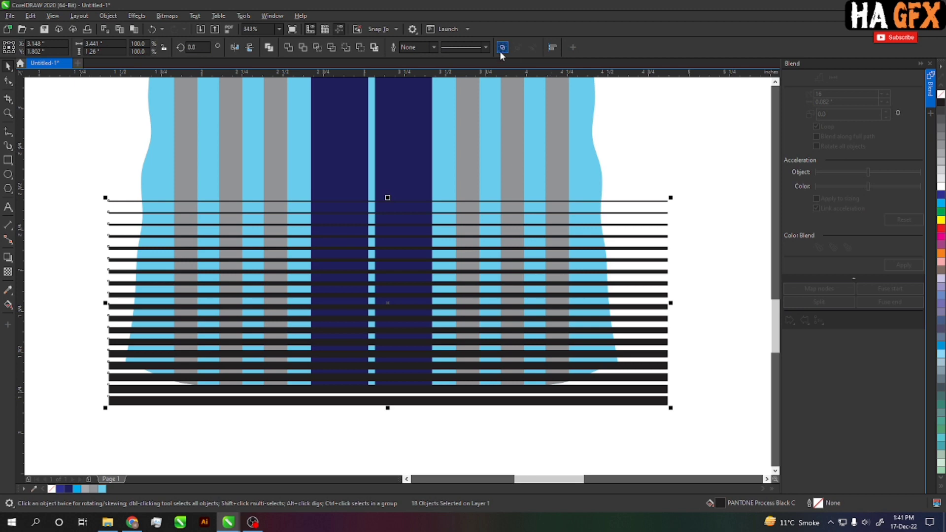
click(501, 49)
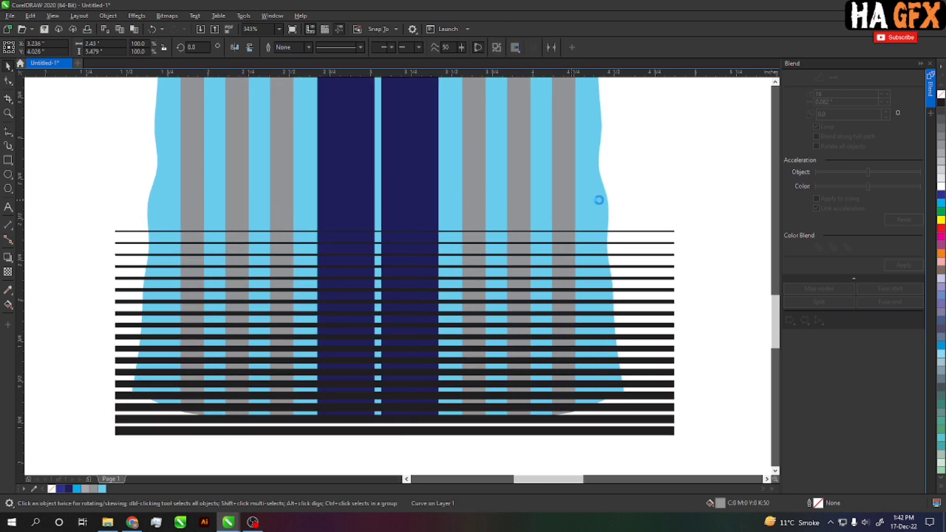
key(ctrl+z)
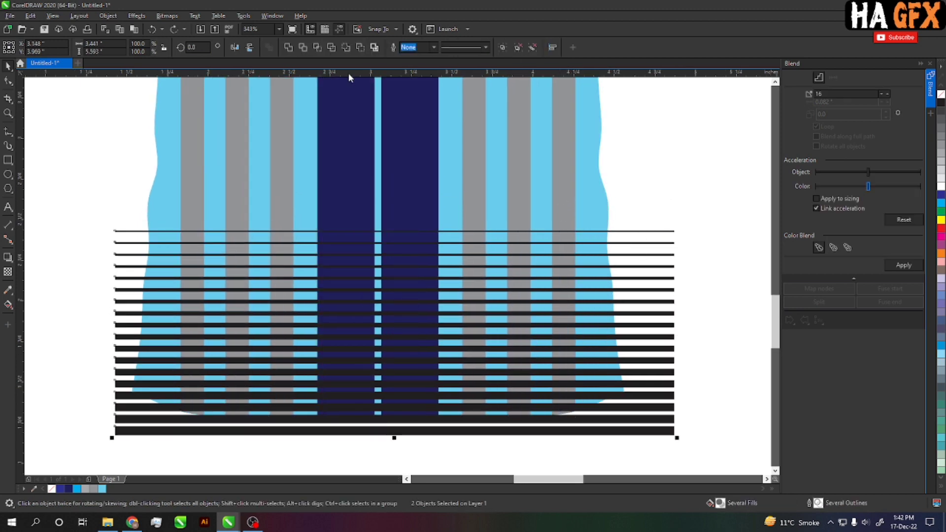
Intersect the lines with the stripes, delete the black lines, and zoom out to both jerseys.
click(311, 50)
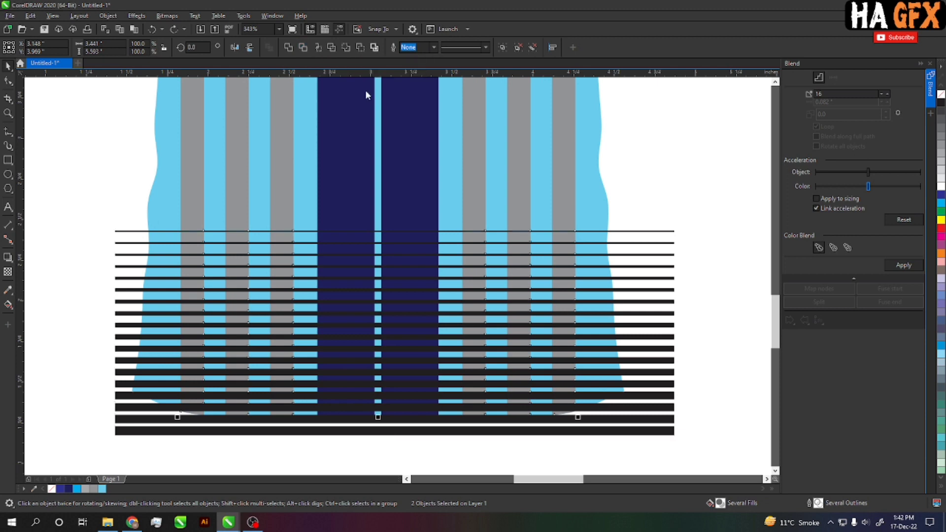
click(638, 220)
click(647, 267)
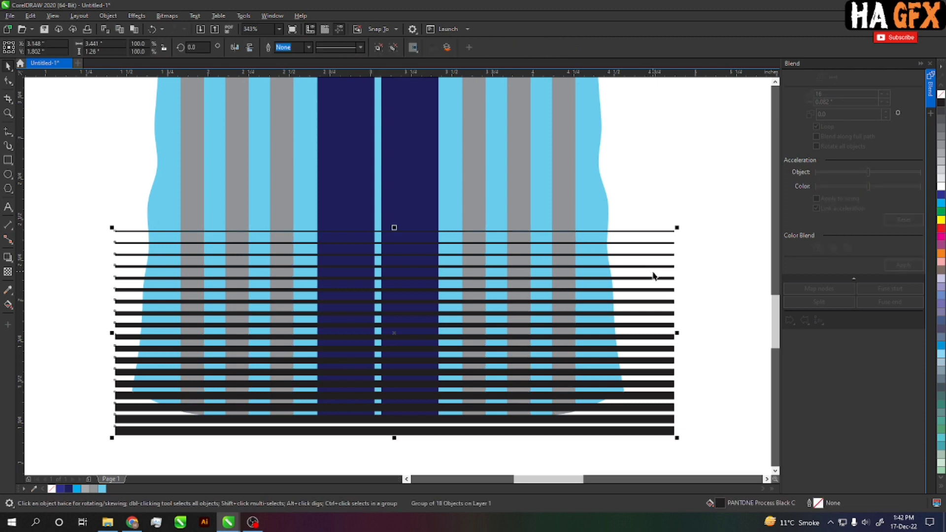
key(Delete)
scroll(514, 398, down, 5)
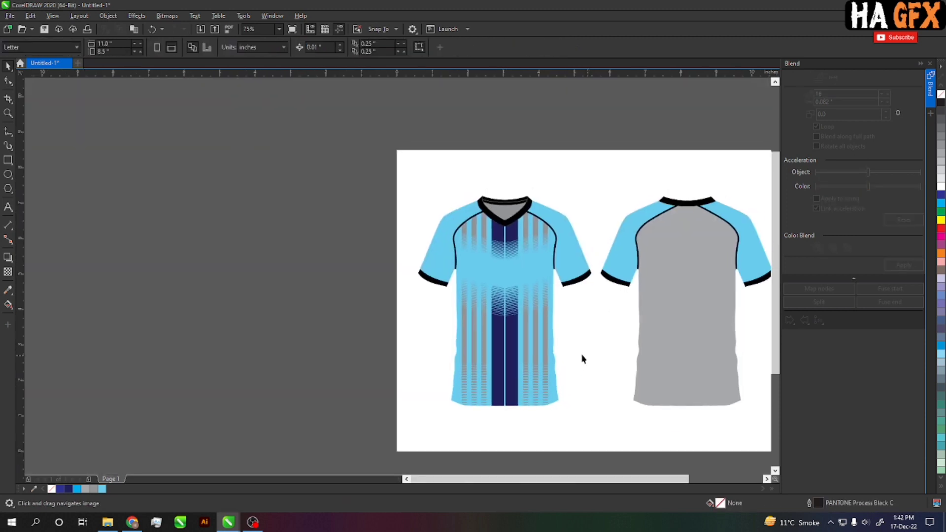
key(z)
drag(423, 186, 712, 416)
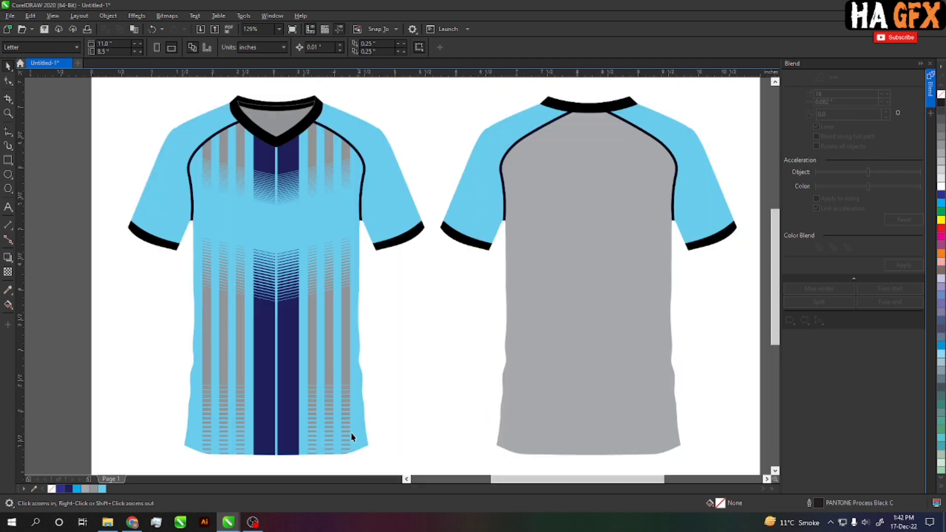
key(h)
drag(377, 457, 455, 448)
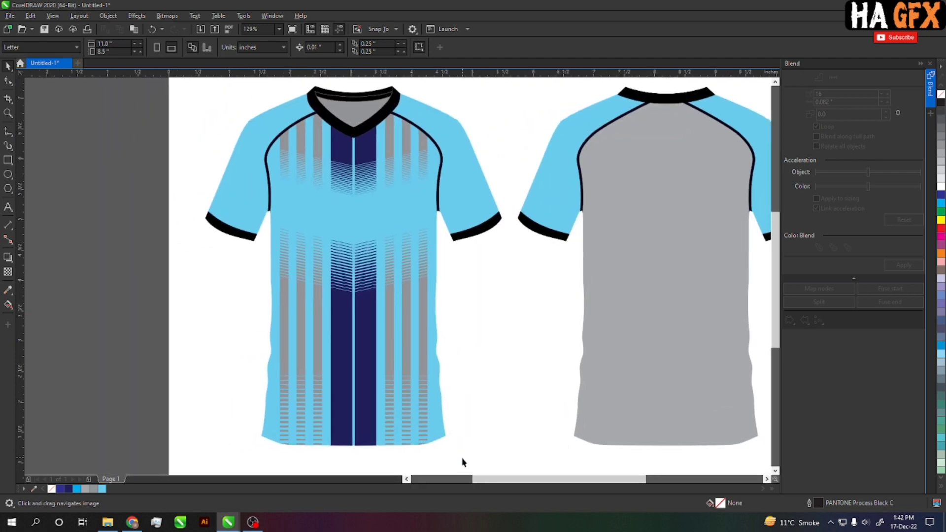
Copy the sliced stripe pattern onto the back jersey, centred on its body.
drag(235, 234, 244, 221)
click(406, 302)
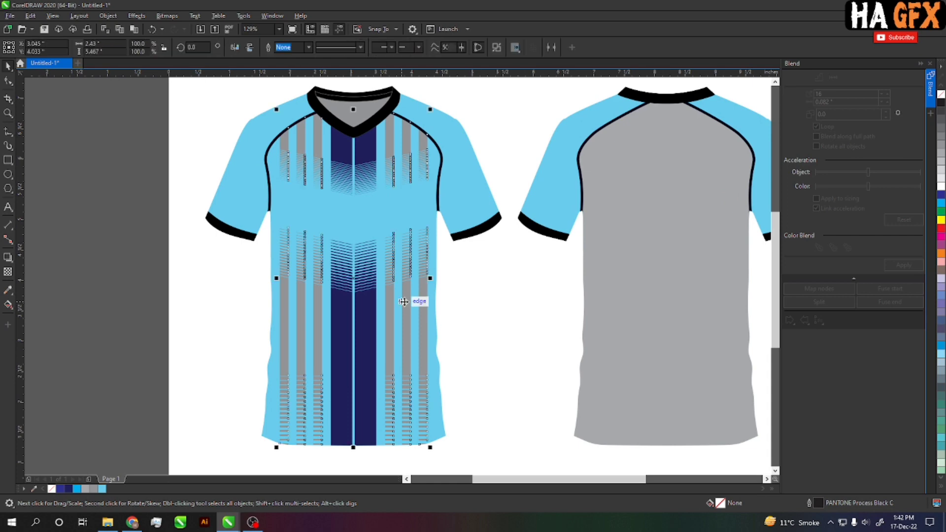
drag(363, 311, 341, 314)
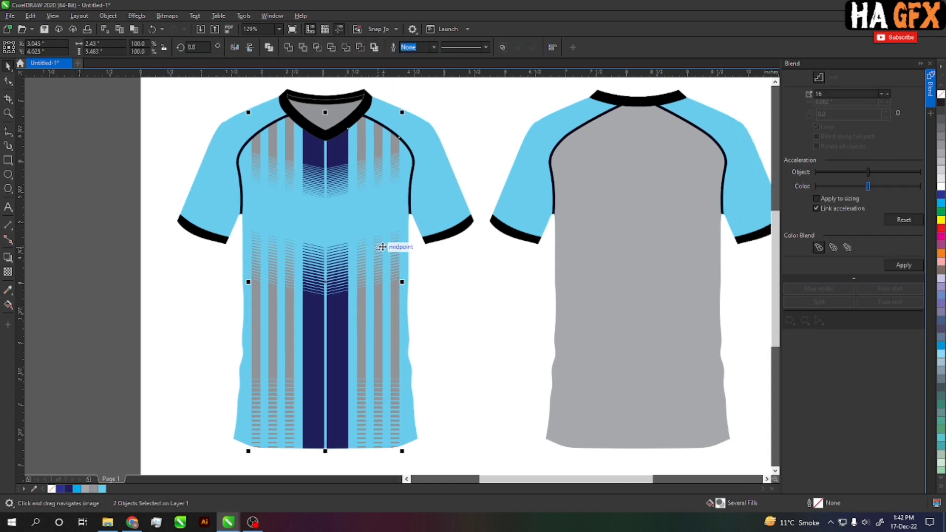
mouse_move(382, 247)
mouse_down()
mouse_move(636, 268)
mouse_move(505, 269)
mouse_up()
click(499, 49)
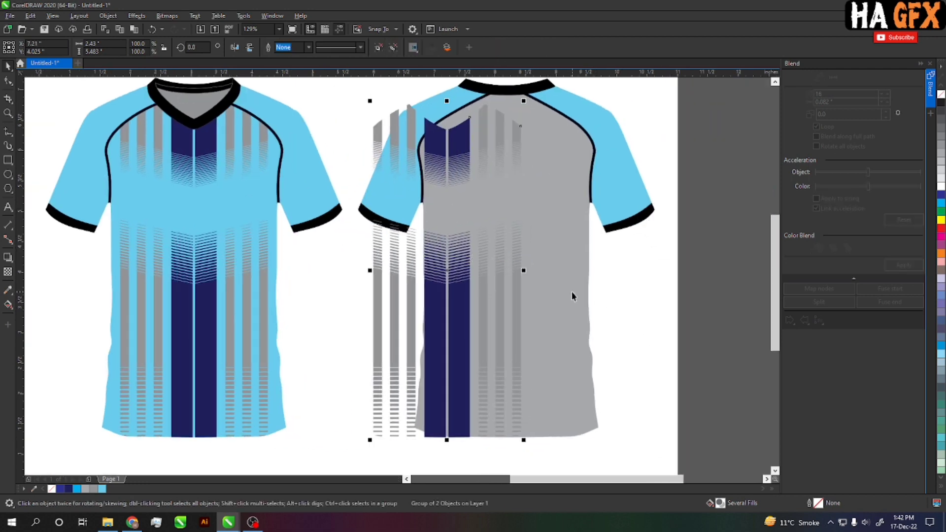
shift+click(572, 292)
key(c)
Fill the back jersey body with sky blue.
click(639, 331)
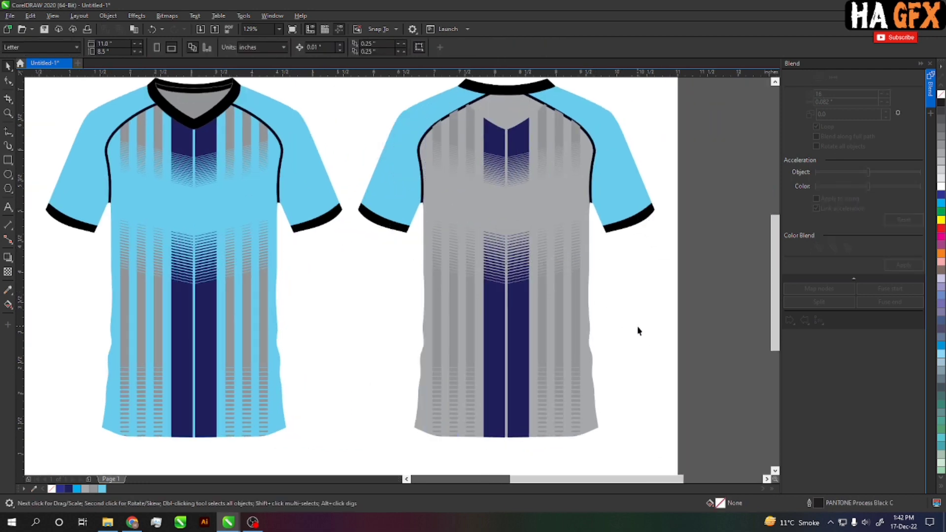
drag(636, 333, 661, 380)
click(554, 255)
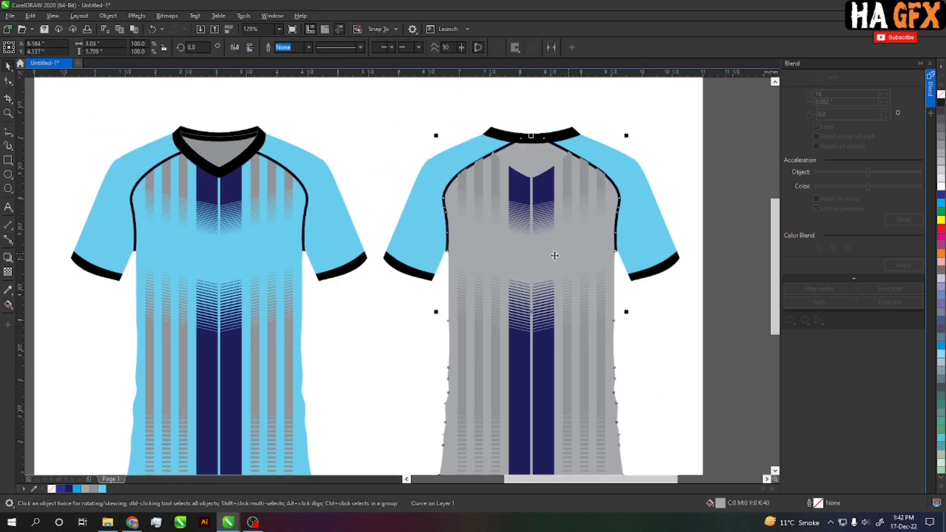
click(100, 490)
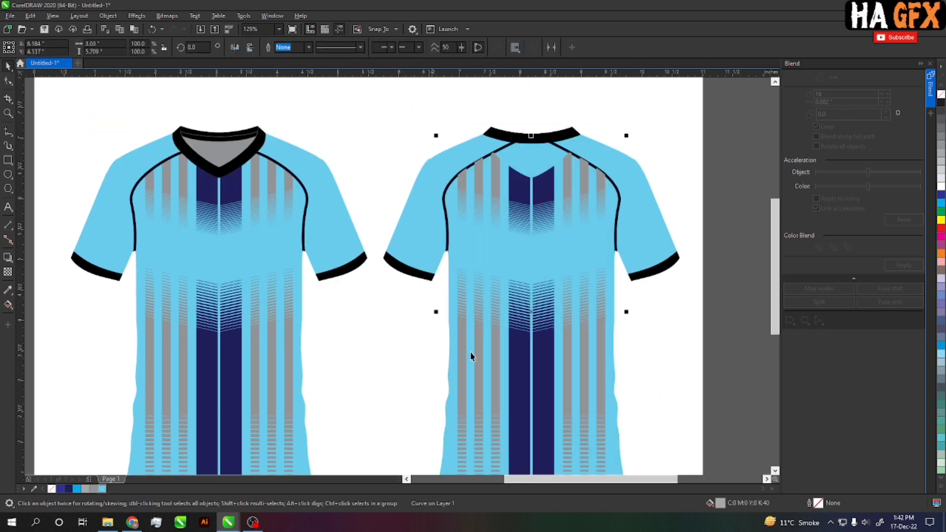
click(395, 351)
drag(395, 351, 402, 357)
Stretch the back jersey's navy panels' top corners up to the collar.
key(z)
drag(600, 273, 600, 273)
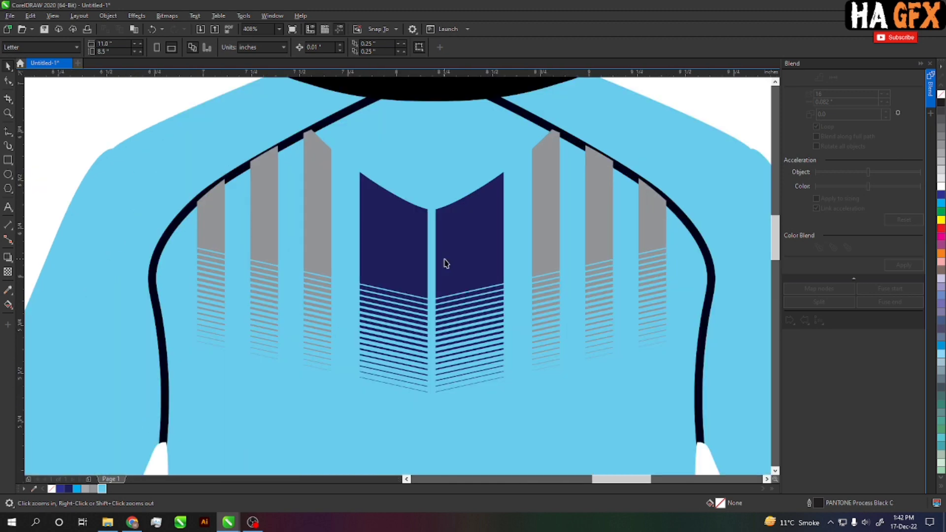
key(space)
ctrl+click(507, 267)
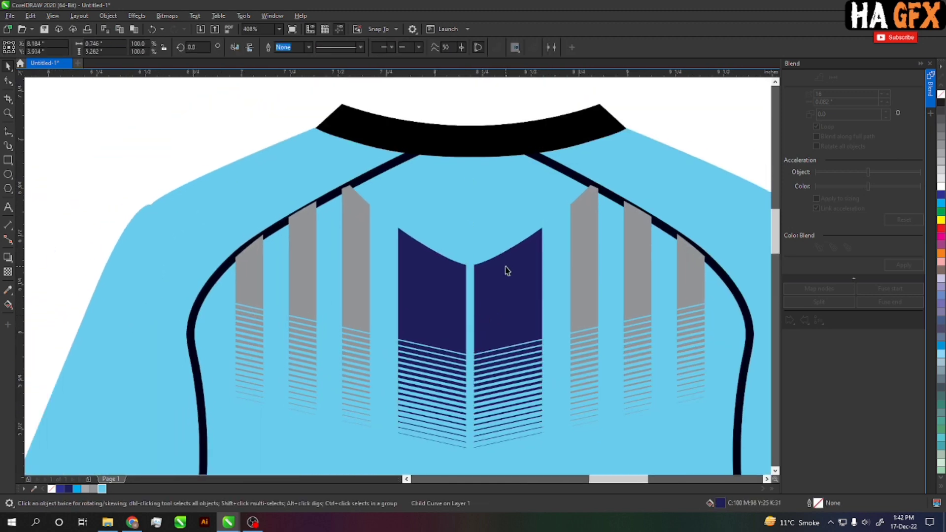
key(F10)
drag(542, 229, 540, 101)
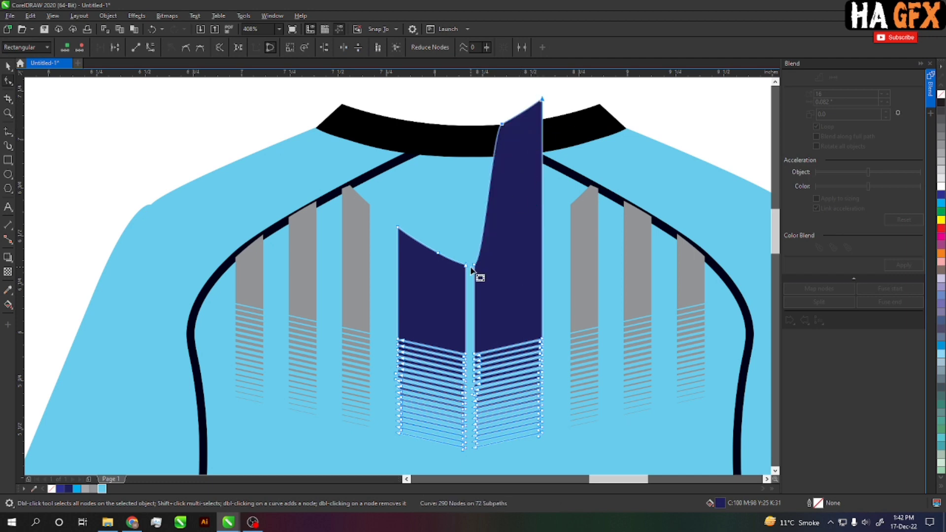
drag(474, 266, 475, 120)
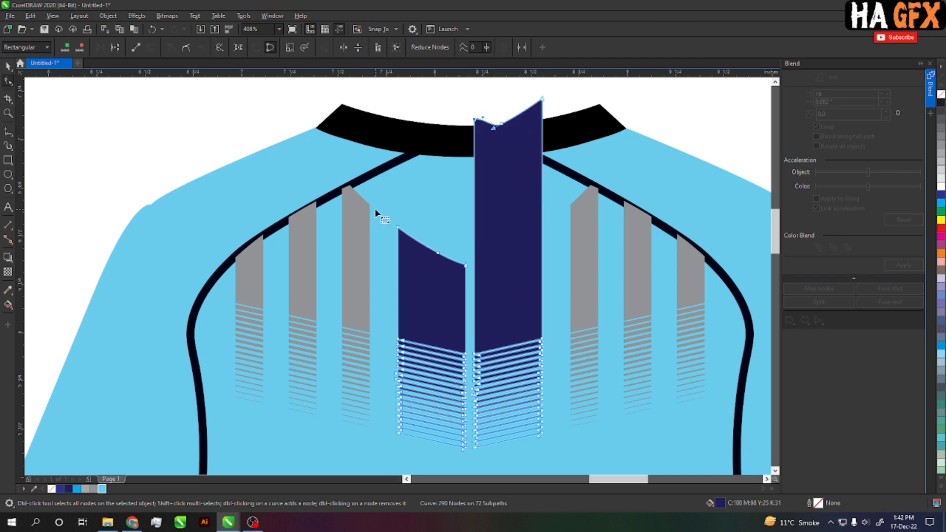
drag(376, 209, 490, 299)
click(466, 266)
drag(466, 266, 467, 120)
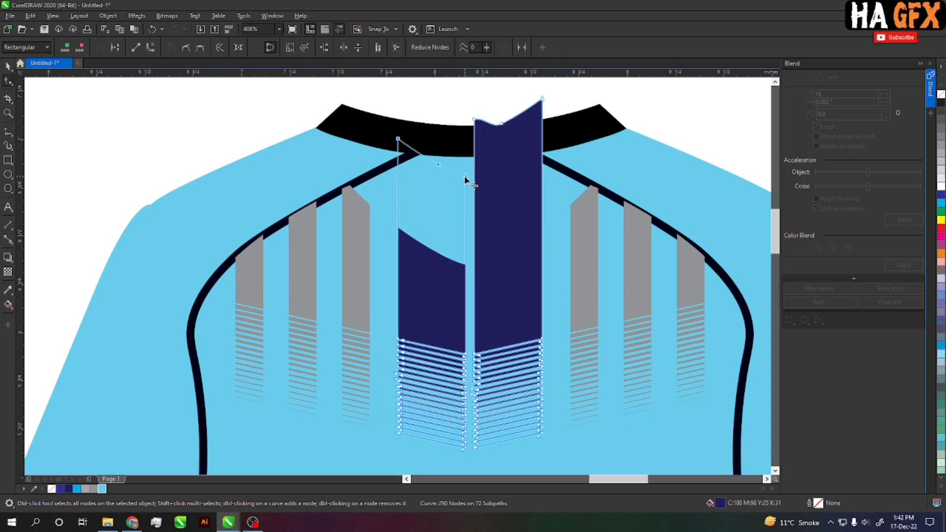
Extend the innermost grey stripes to the collar and trim the navy panels to the jersey outline.
click(358, 199)
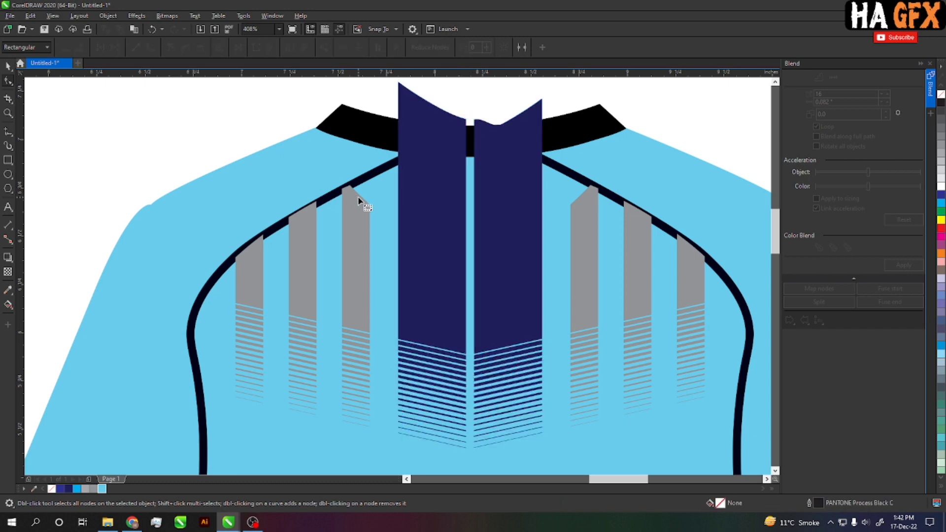
drag(370, 205, 370, 152)
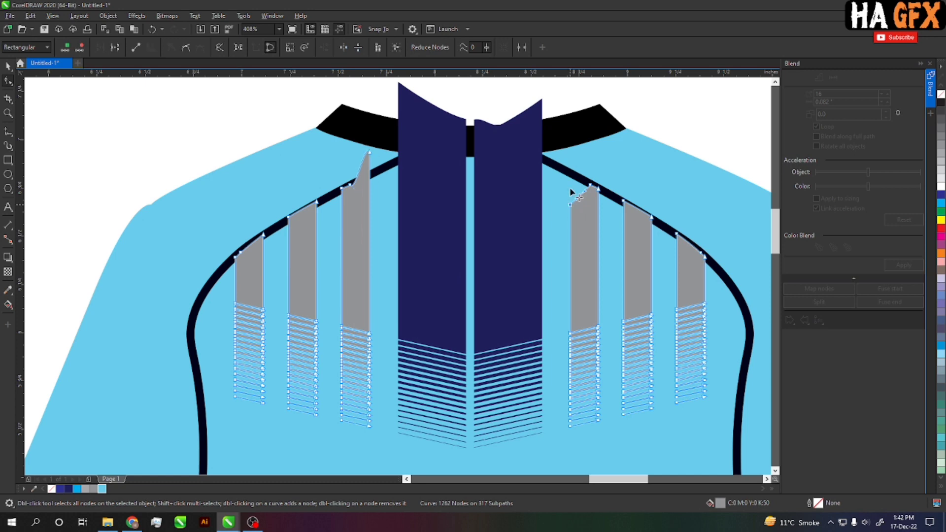
drag(572, 192, 574, 133)
key(space)
drag(556, 237, 550, 295)
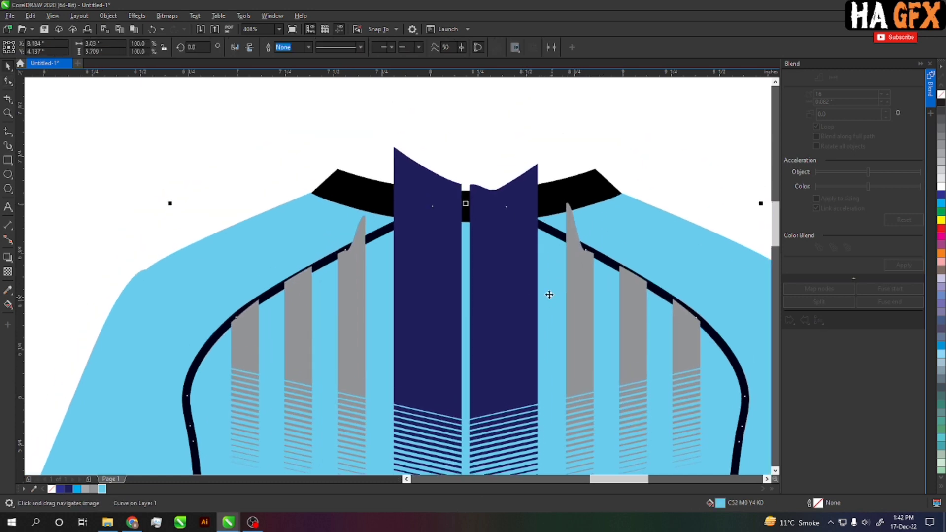
shift+click(523, 184)
click(320, 49)
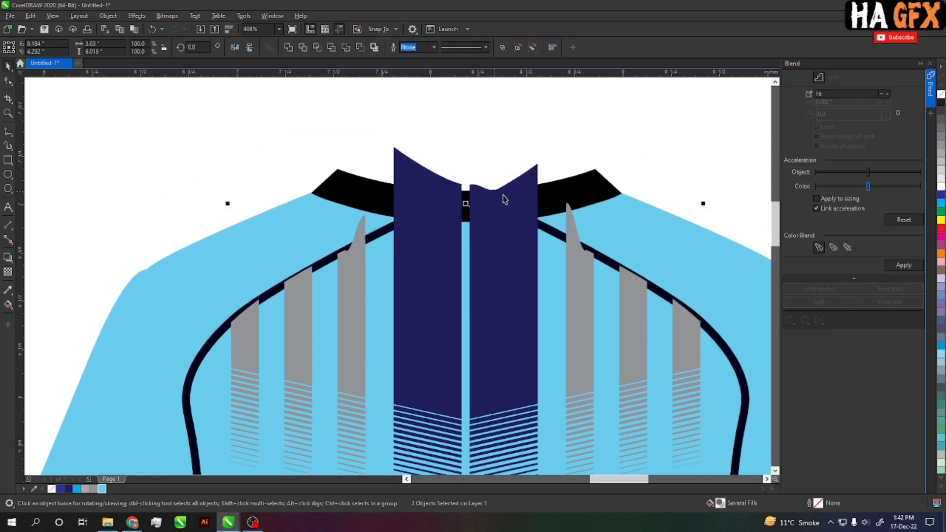
key(Delete)
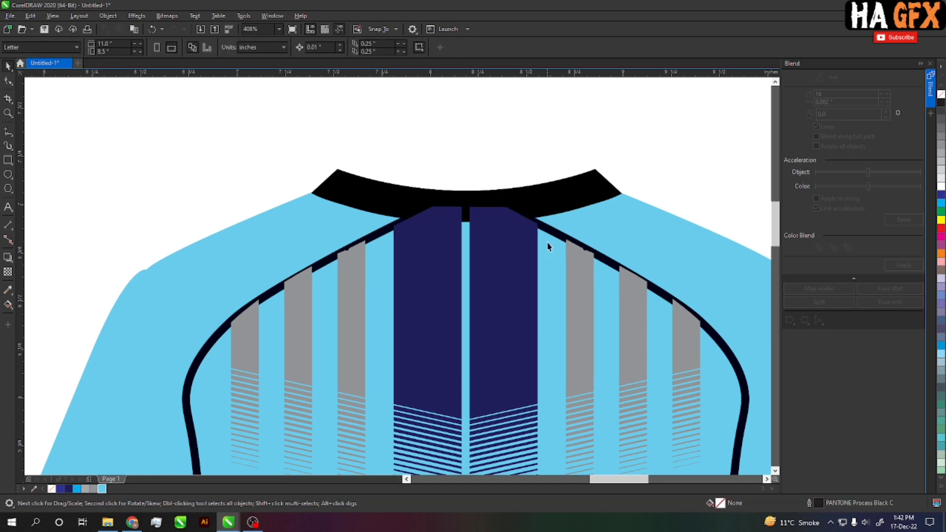
Bring the back collar to the front of the layer, over the stripes.
click(551, 237)
shift+click(385, 233)
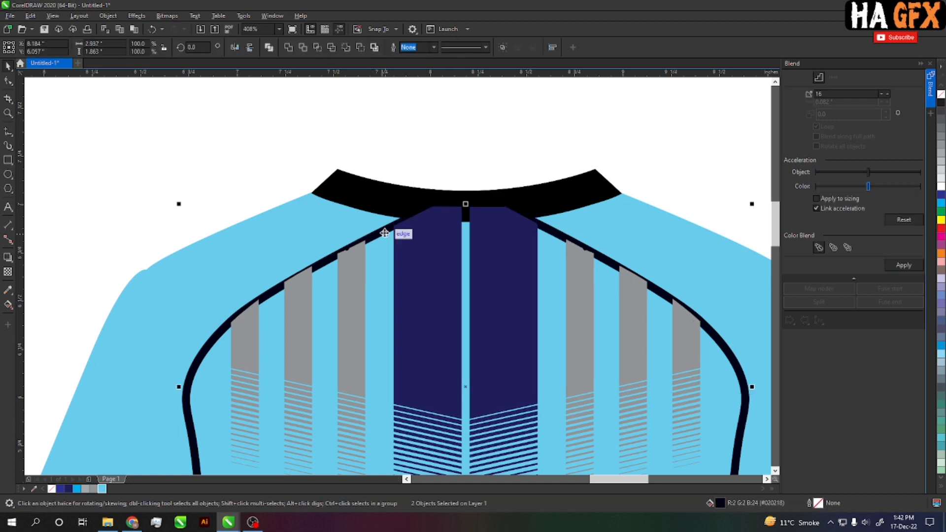
key(Escape)
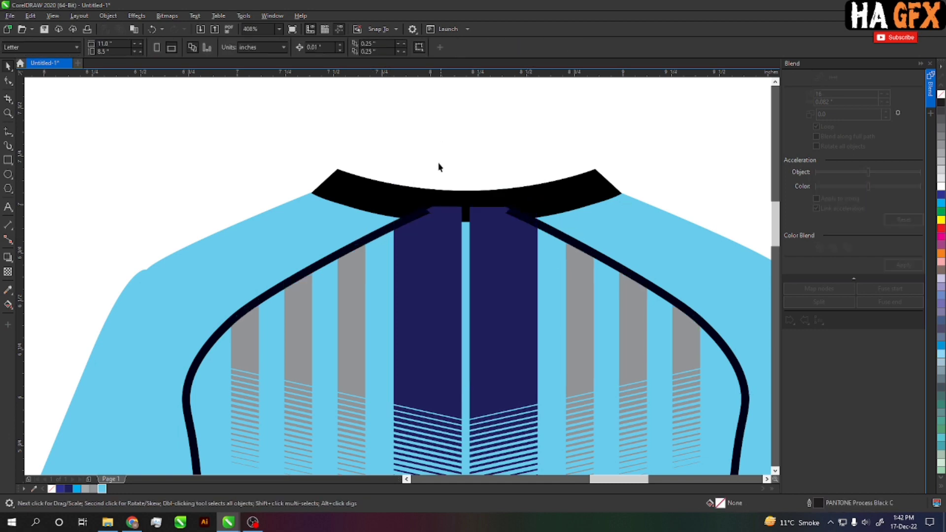
key(Tab)
key(shift+Page_Up)
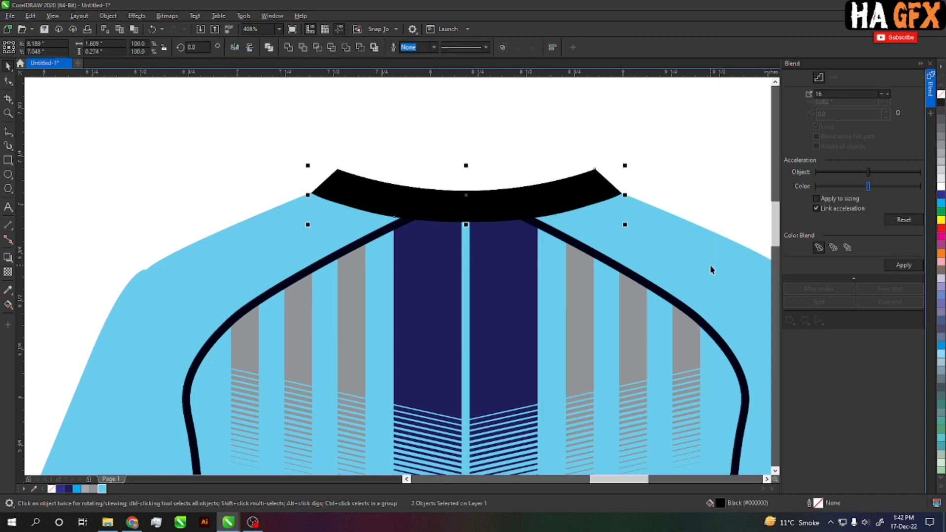
key(Escape)
scroll(711, 270, down, 3)
scroll(556, 311, down, 3)
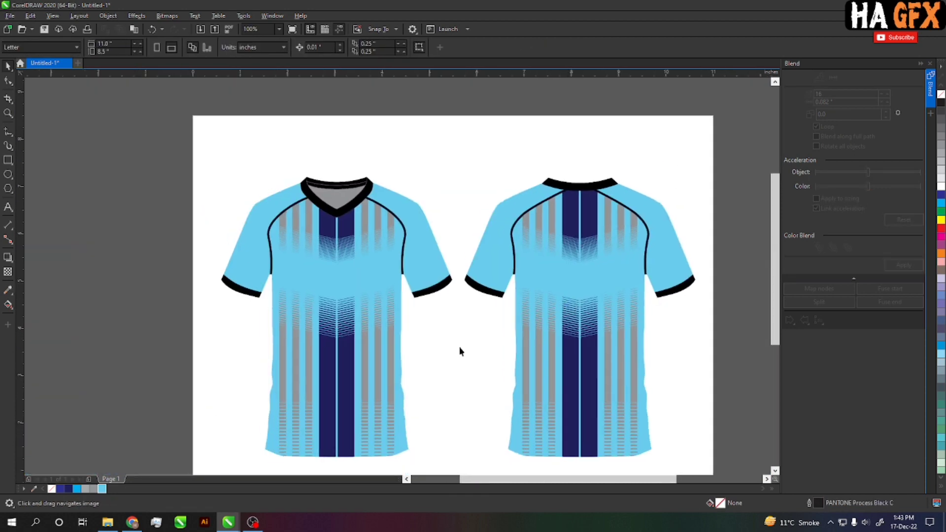
Move the HA GFX text onto the front jersey.
scroll(469, 351, down, 1)
drag(436, 340, 495, 359)
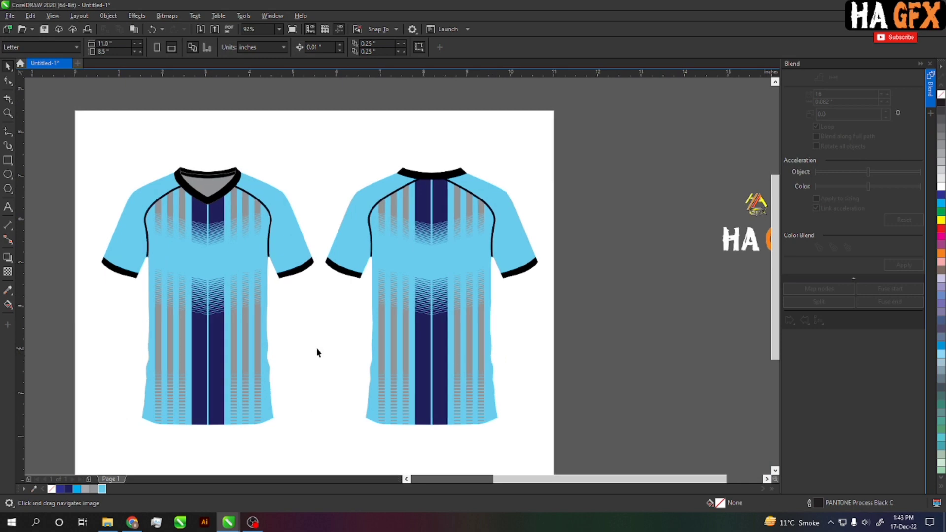
drag(362, 355, 305, 336)
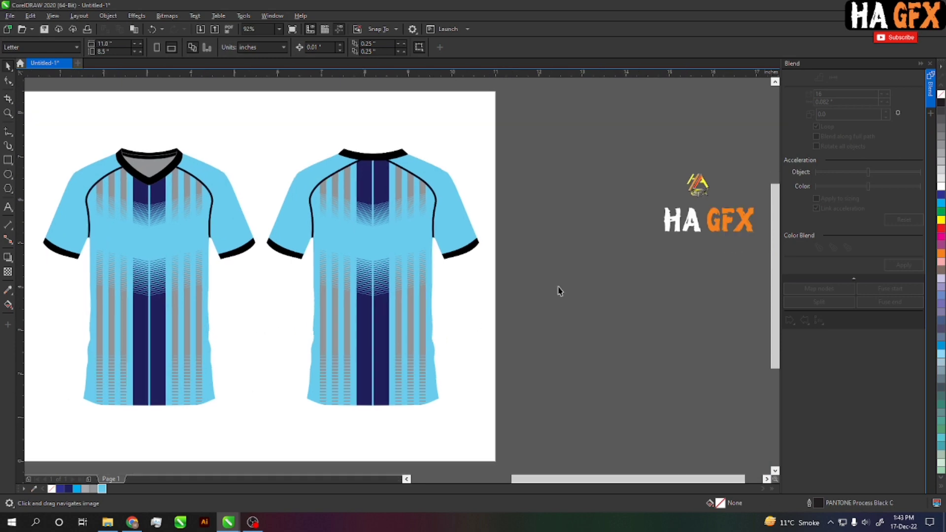
drag(681, 226, 120, 249)
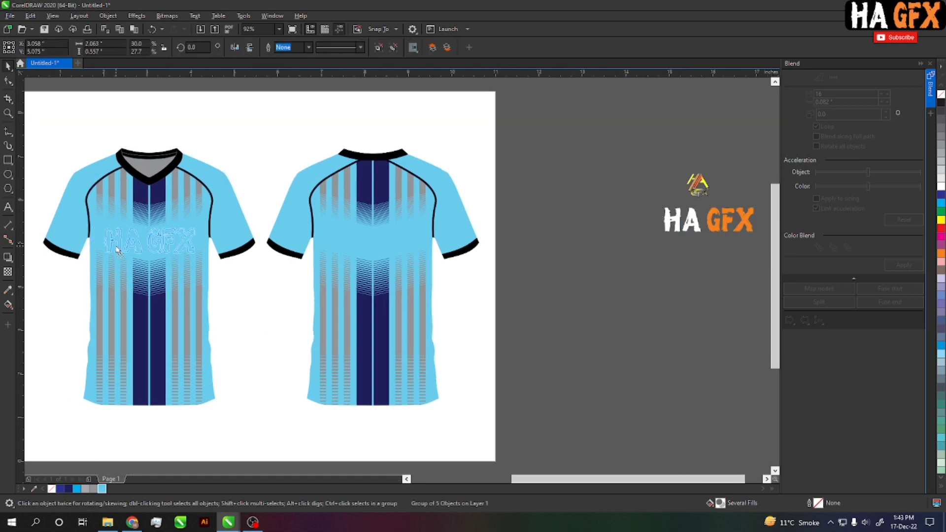
scroll(120, 249, up, 1)
scroll(246, 306, up, 1)
scroll(462, 383, up, 1)
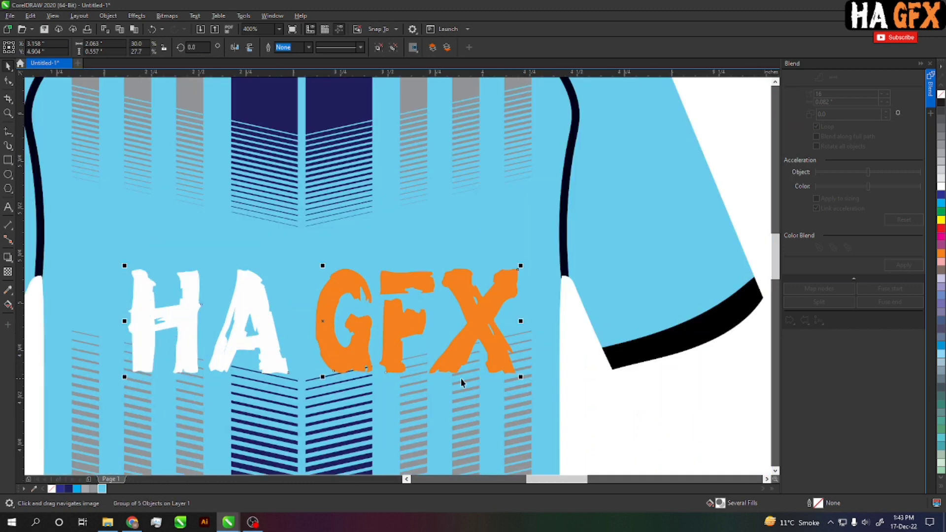
Scale the HA GFX text down and position it high on the chest.
drag(521, 377, 433, 351)
click(470, 304)
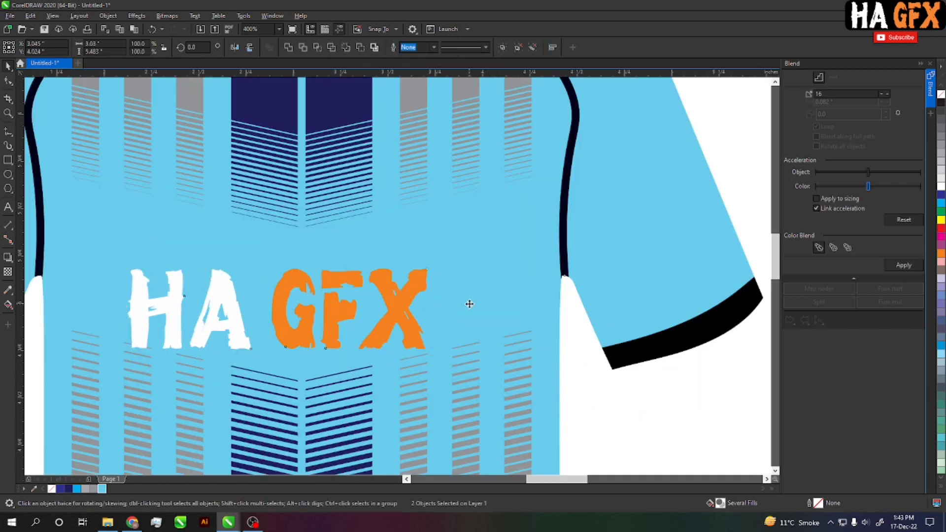
click(615, 429)
drag(615, 429, 639, 435)
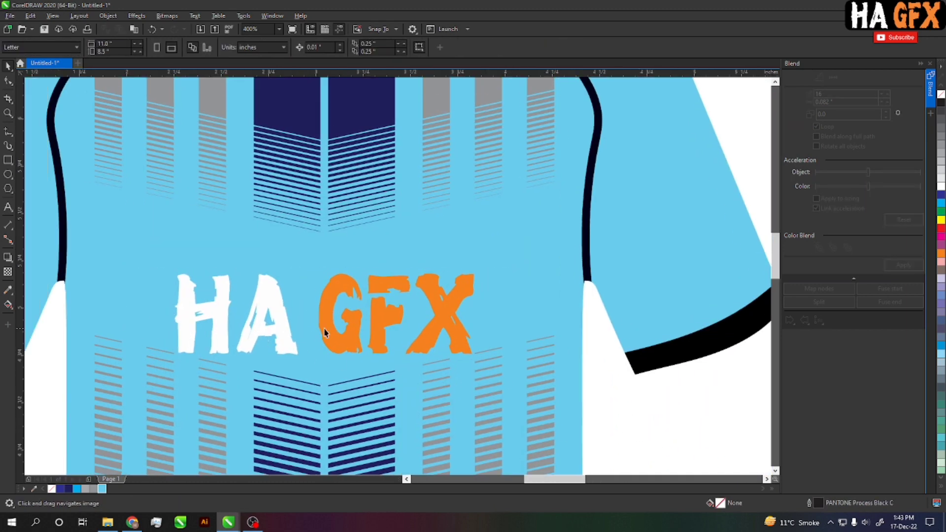
drag(324, 333, 323, 311)
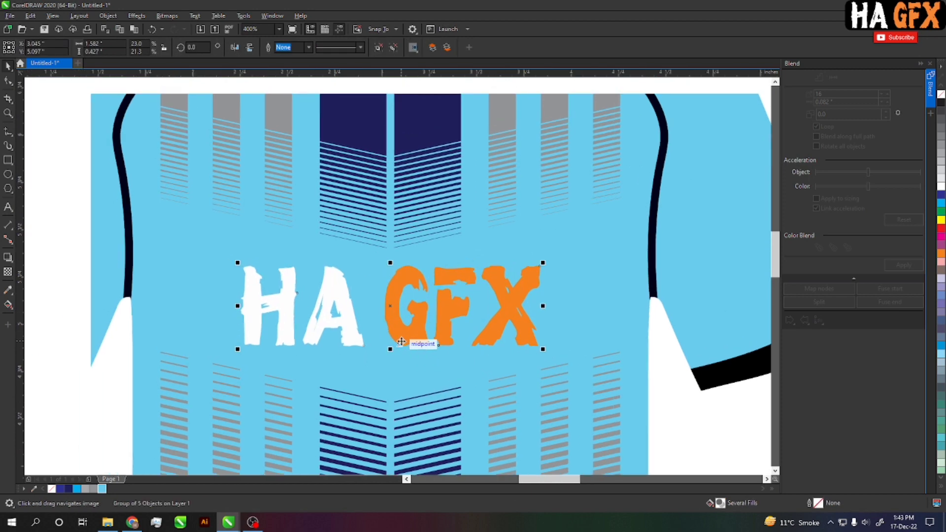
drag(540, 351, 516, 344)
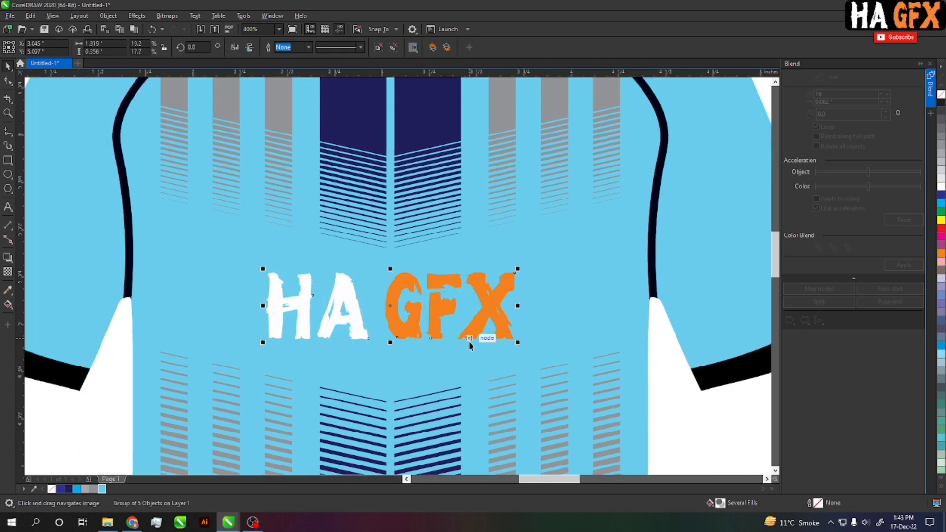
scroll(435, 319, down, 4)
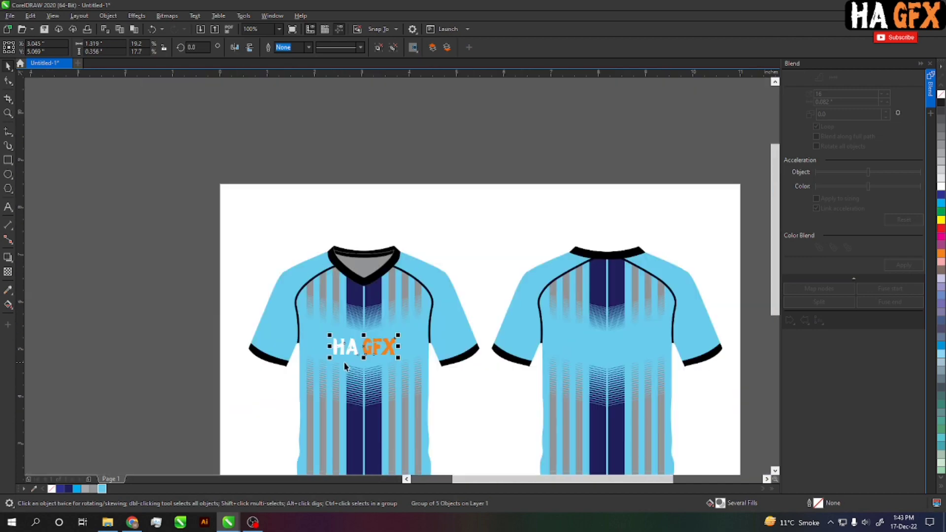
Put a shrunk copy of the HA GFX emblem on the front jersey's right chest.
drag(687, 245, 136, 270)
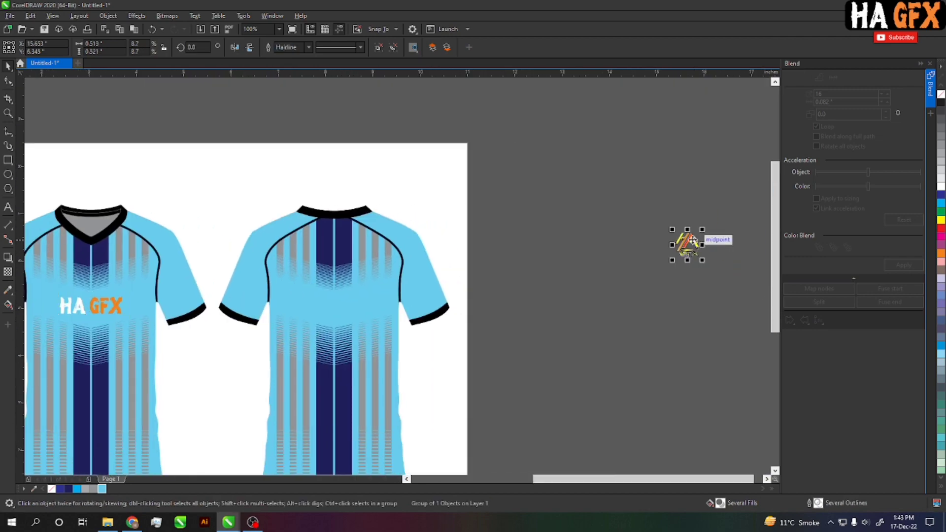
scroll(135, 270, up, 4)
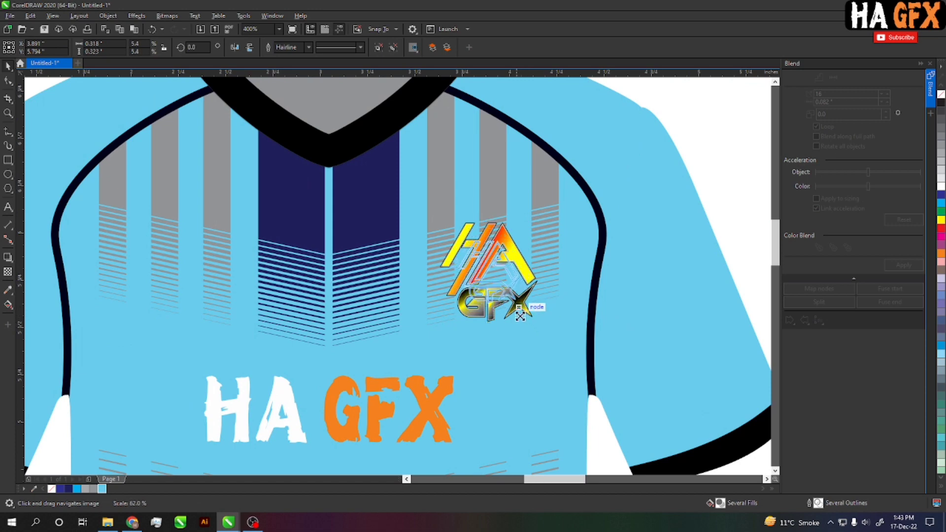
mouse_move(540, 326)
mouse_down()
mouse_move(515, 300)
mouse_move(540, 275)
mouse_up()
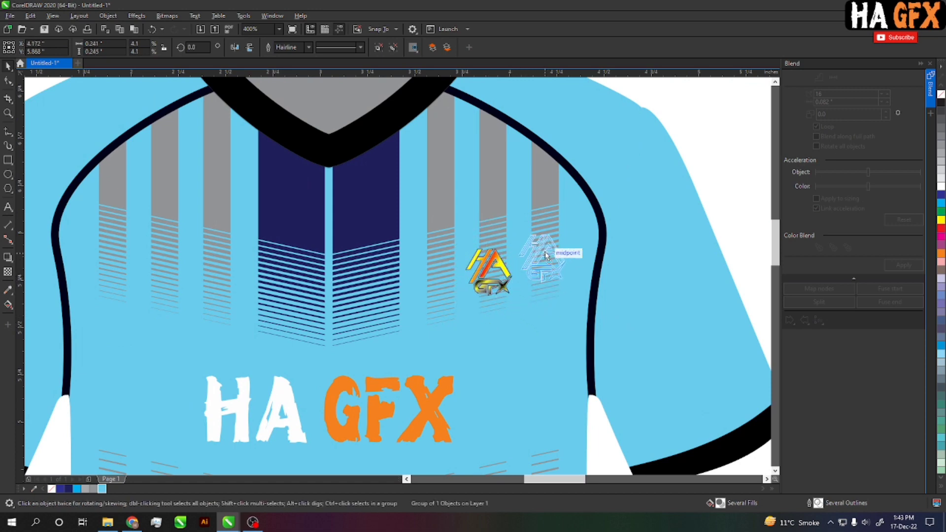
drag(541, 275, 546, 274)
key(Escape)
scroll(546, 274, down, 2)
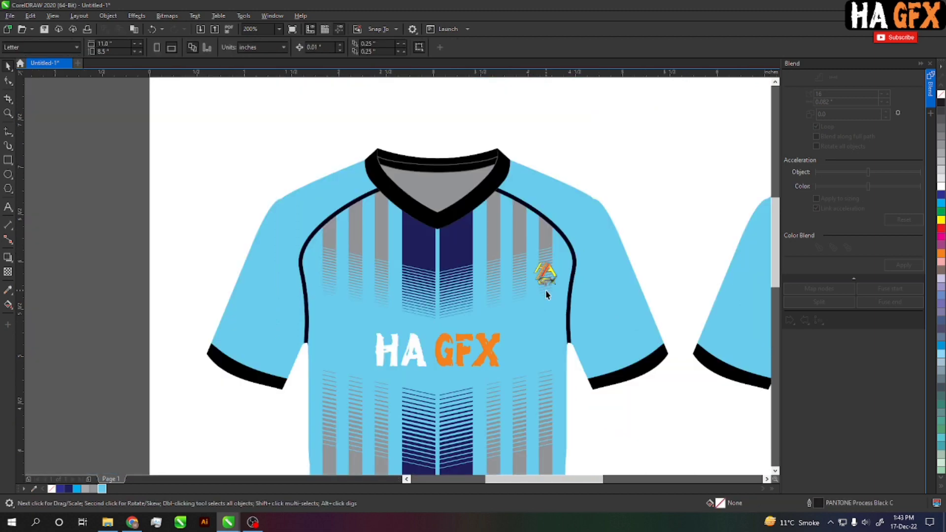
key(z)
drag(278, 210, 577, 400)
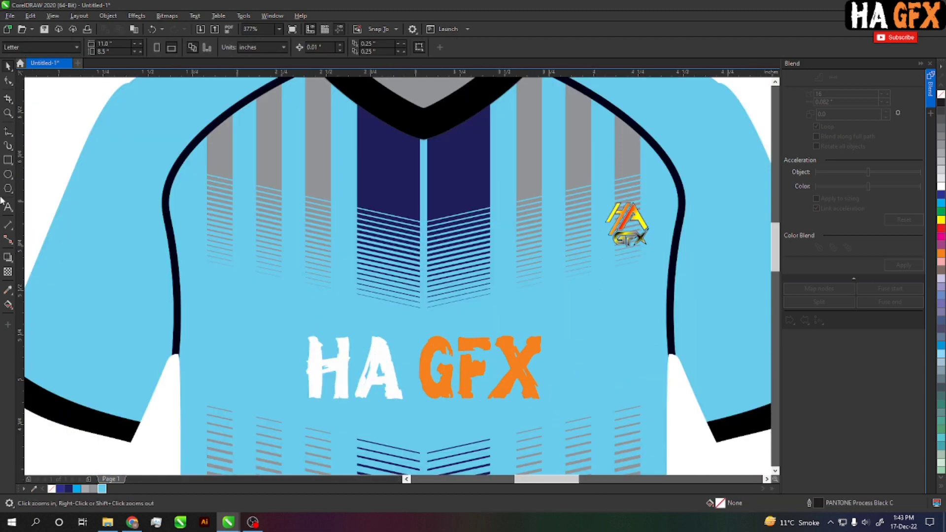
Create a '12' text object set in the Impact font.
click(9, 206)
click(48, 198)
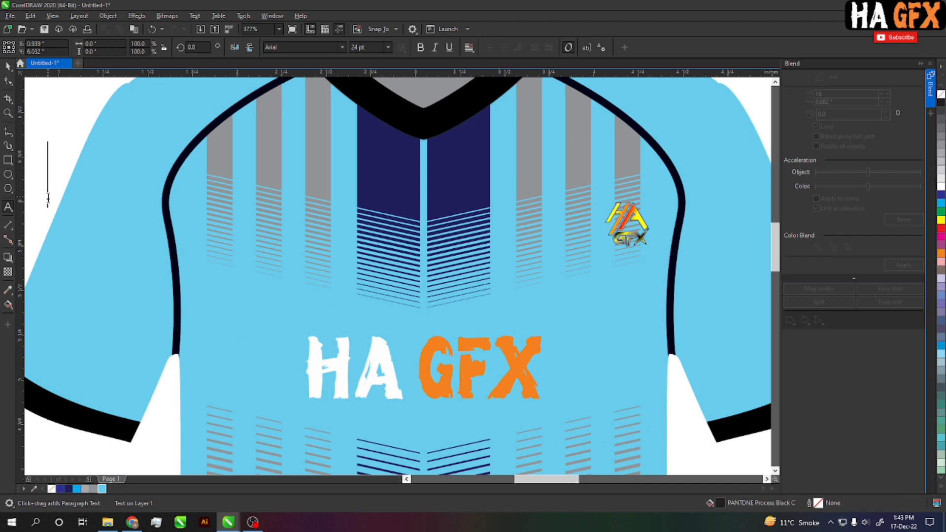
text(12)
key(ctrl+space)
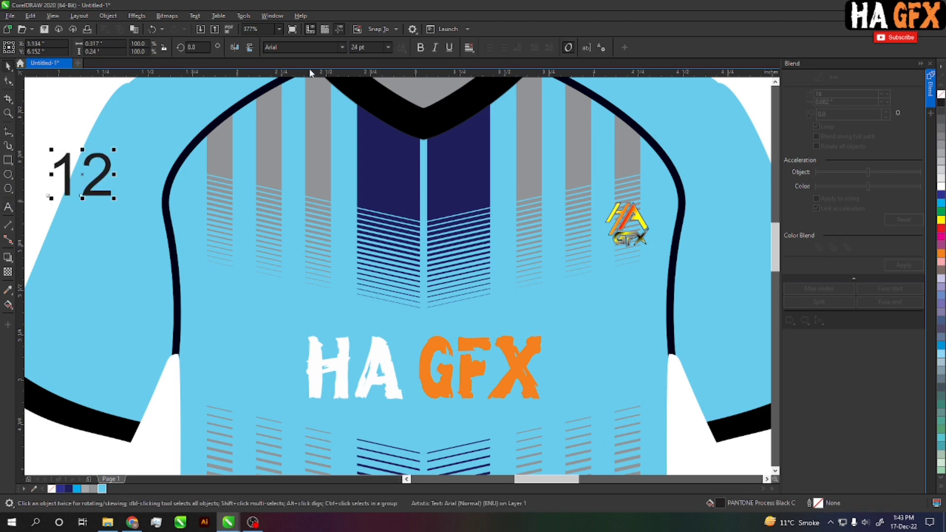
click(342, 47)
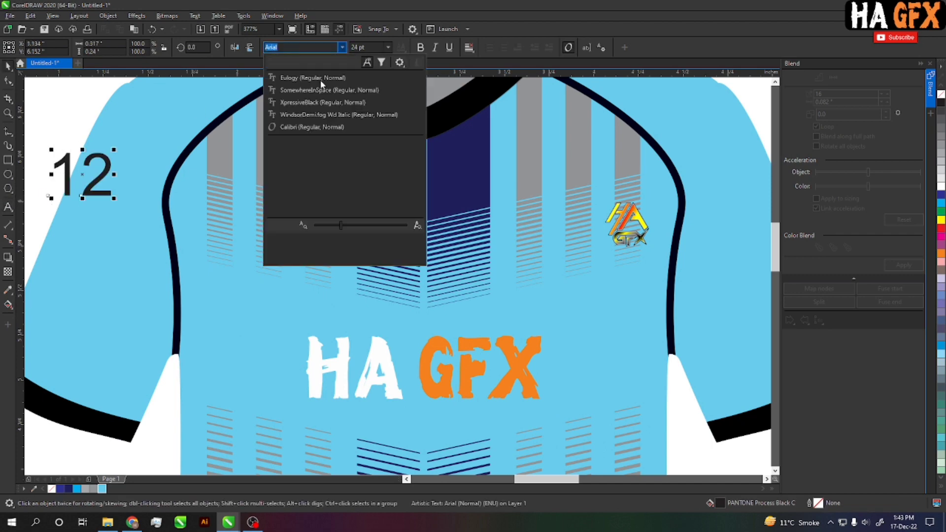
text(Impact)
key(Return)
Place the 12 on the left chest and align the emblem level with it.
drag(101, 178, 277, 235)
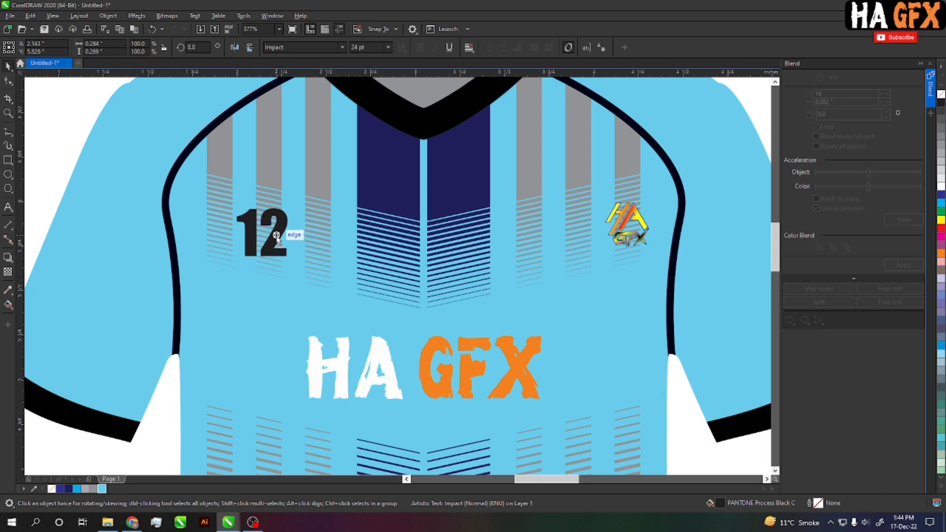
drag(628, 224, 577, 225)
shift+click(272, 245)
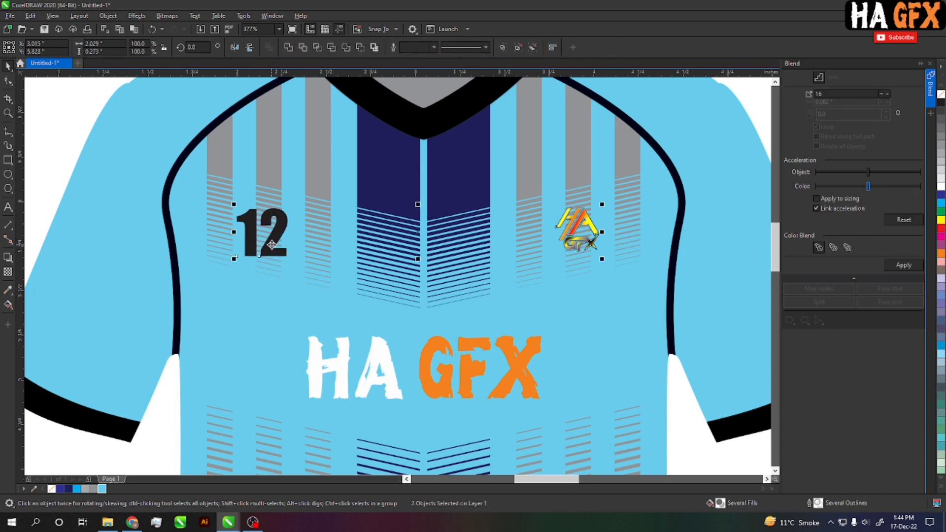
key(e)
scroll(470, 291, down, 3)
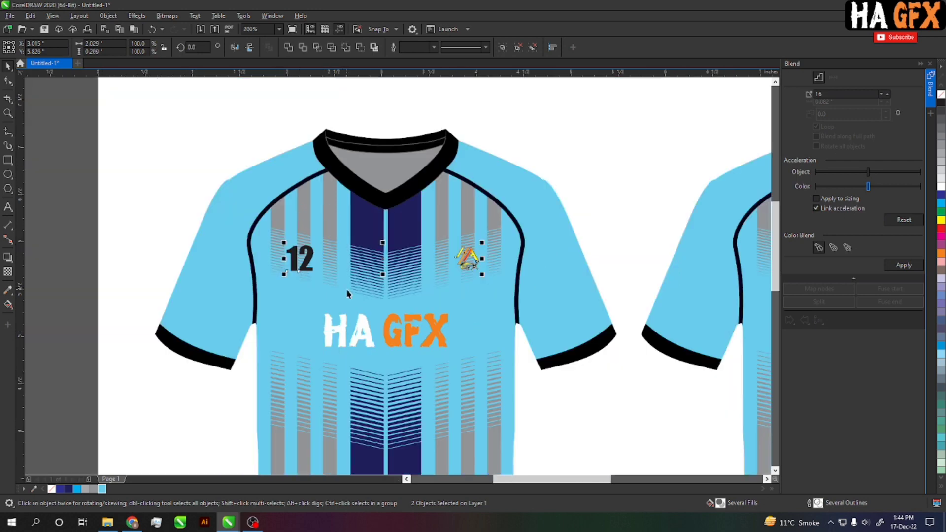
key(Escape)
scroll(308, 275, down, 2)
scroll(308, 275, up, 5)
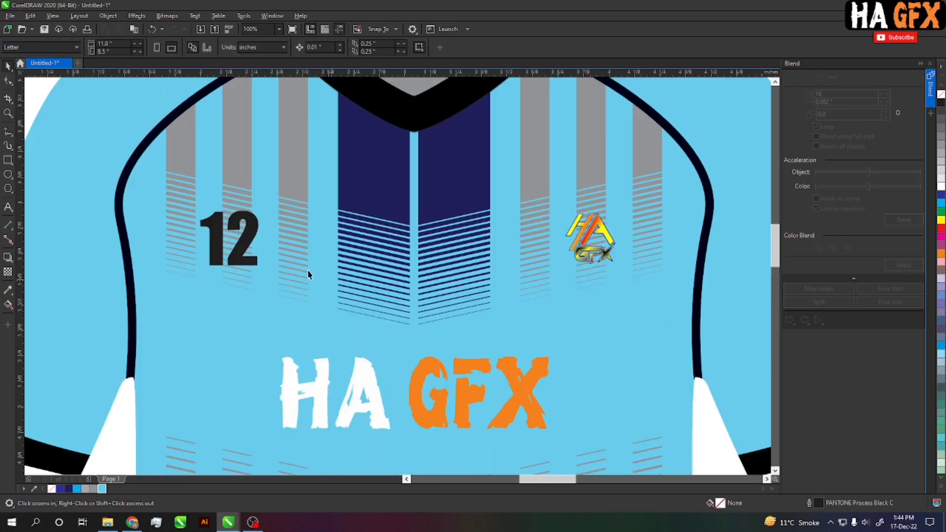
click(257, 228)
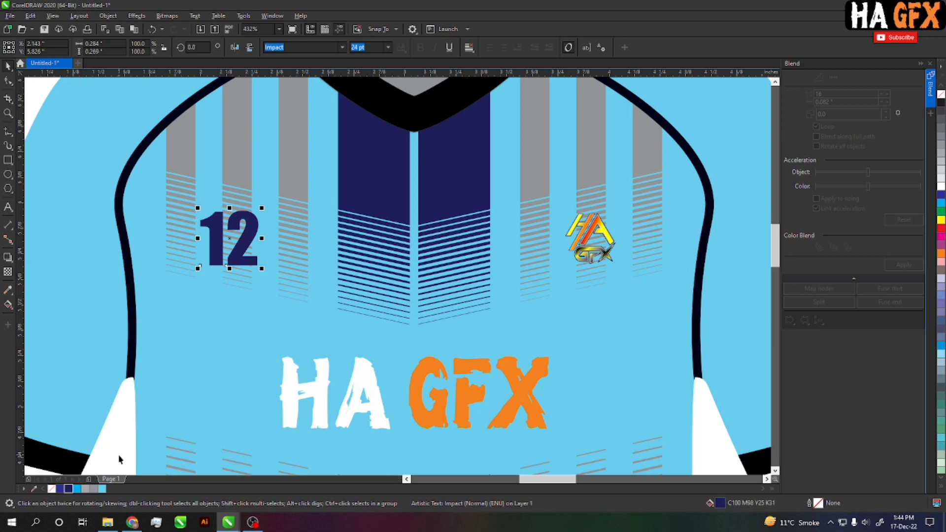
Frame the back jersey's upper half and select its group.
key(Escape)
scroll(286, 296, down, 4)
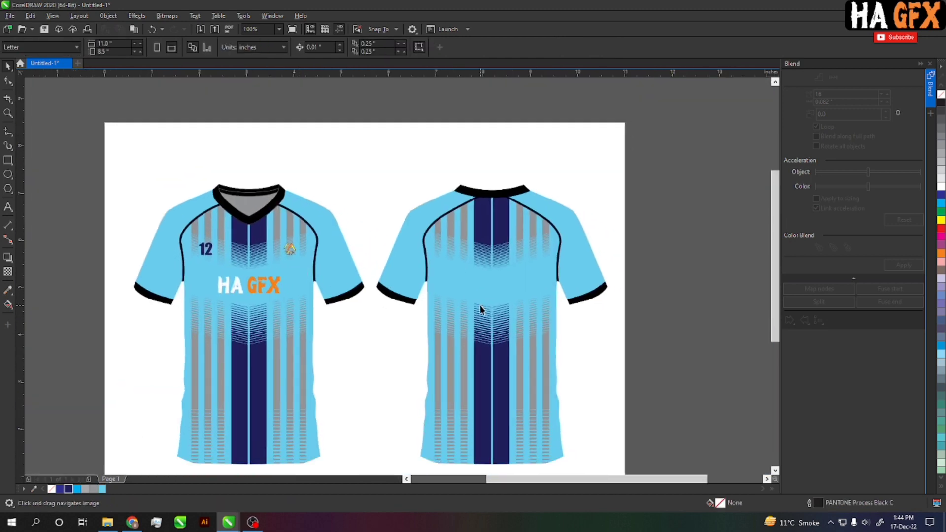
drag(511, 310, 402, 312)
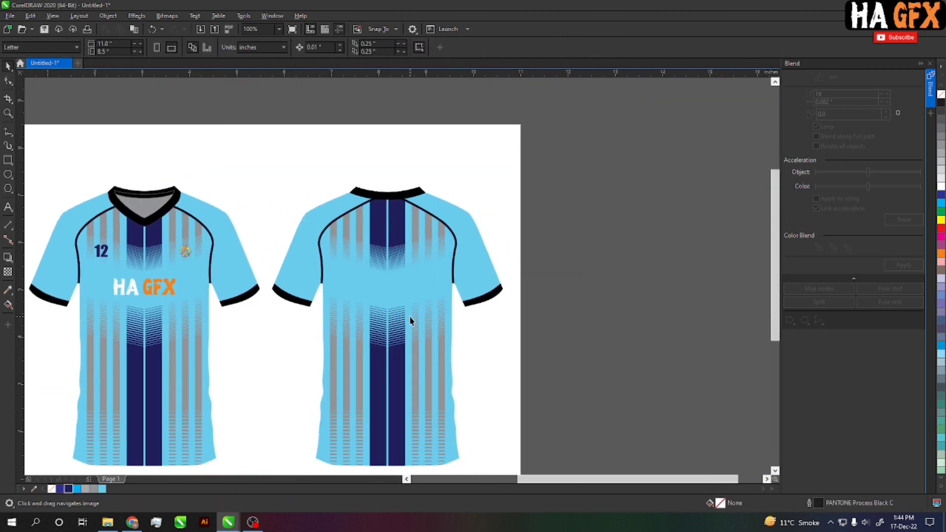
drag(430, 317, 421, 292)
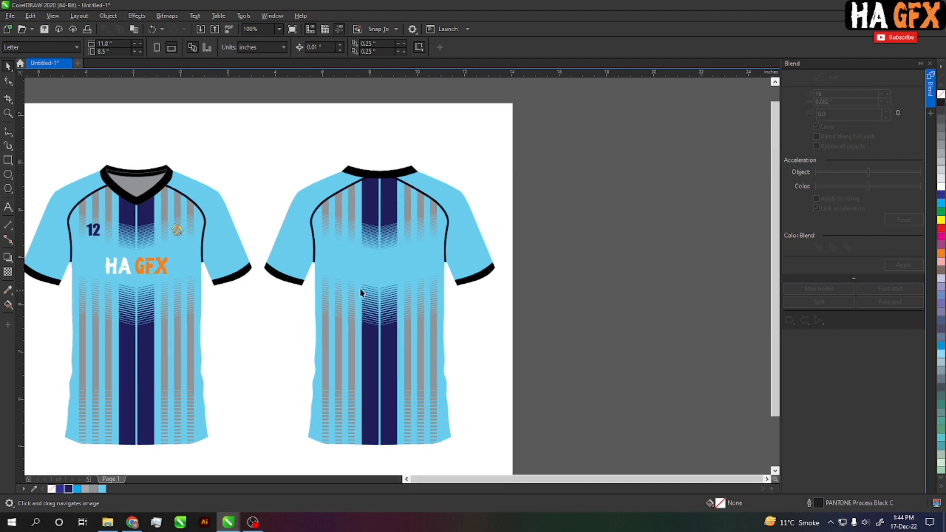
scroll(359, 294, down, 2)
scroll(247, 256, up, 2)
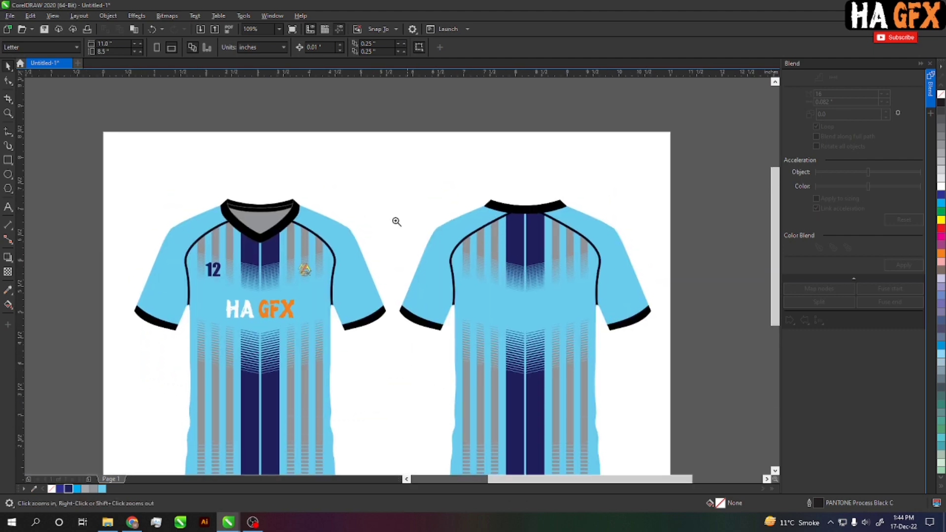
drag(634, 378, 637, 389)
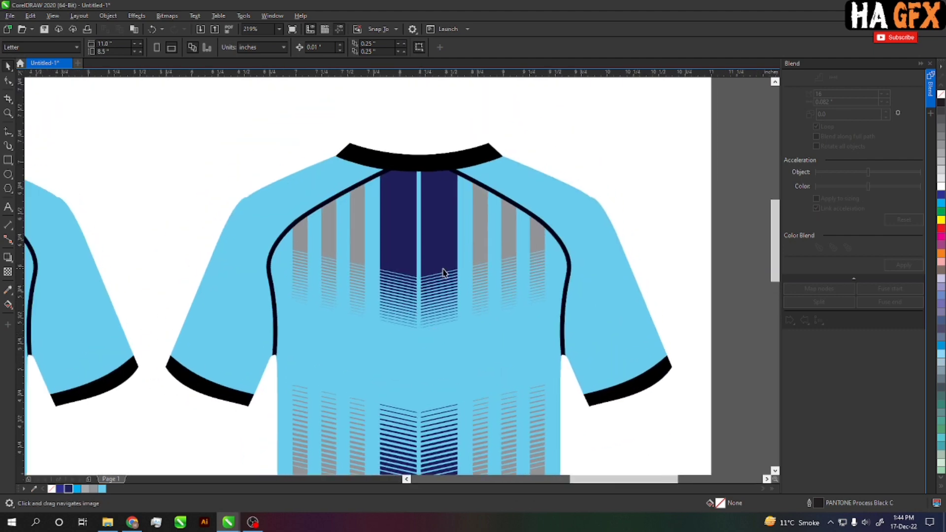
key(space)
click(440, 272)
drag(440, 273, 457, 263)
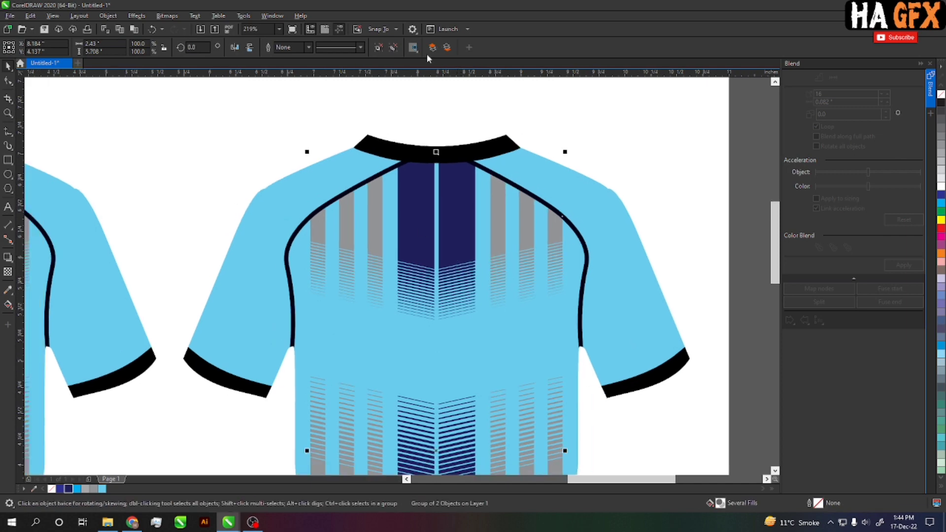
Delete the top section of the back jersey's central navy strip.
key(F10)
click(440, 214)
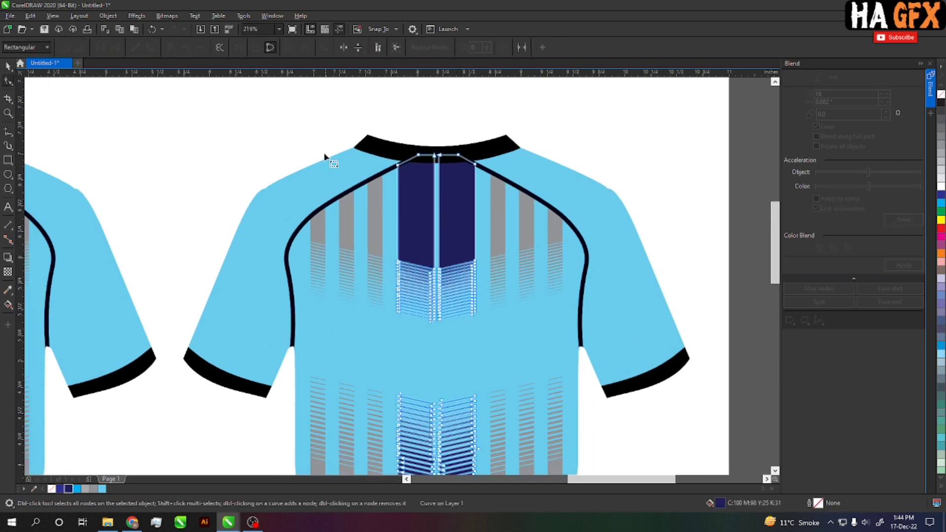
drag(344, 134, 518, 331)
key(Delete)
Delete the grey shoulder stripes on both sides of the back jersey.
click(499, 262)
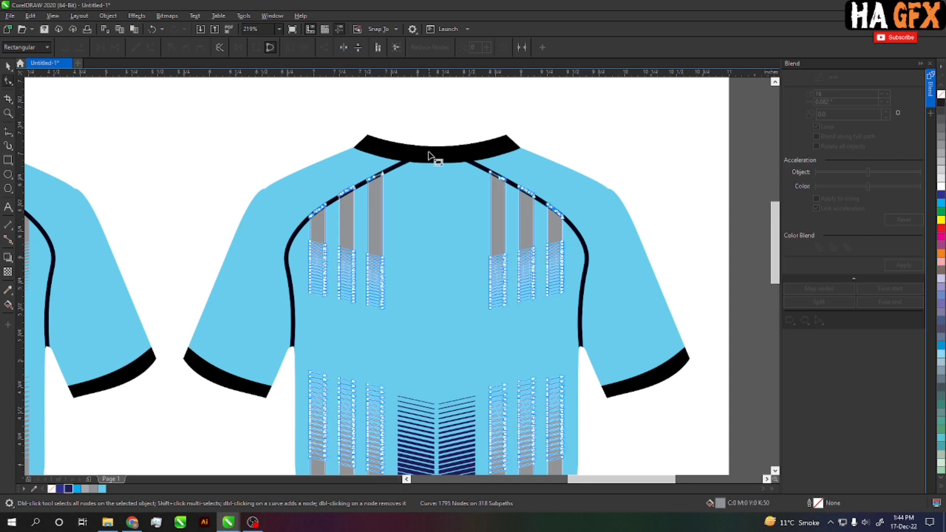
drag(570, 308, 570, 308)
key(Delete)
drag(274, 148, 418, 328)
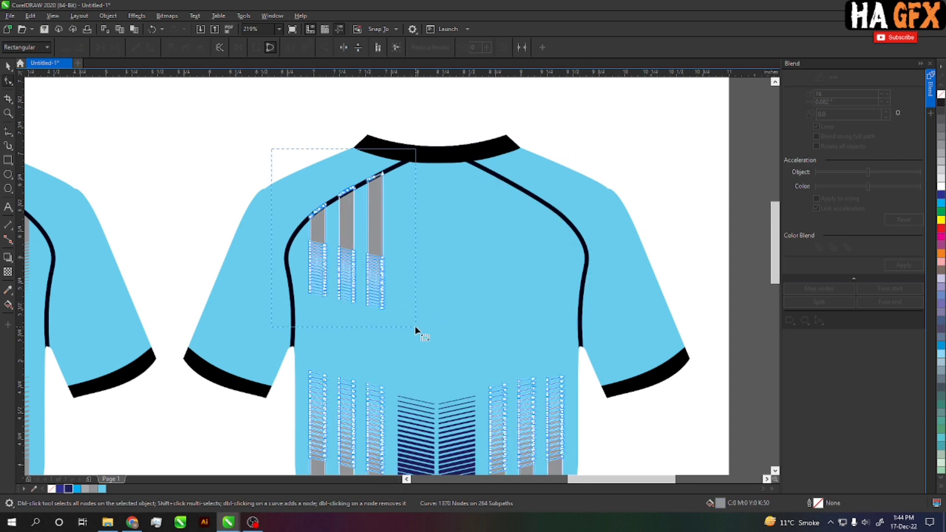
key(Delete)
key(z)
scroll(661, 246, down, 4)
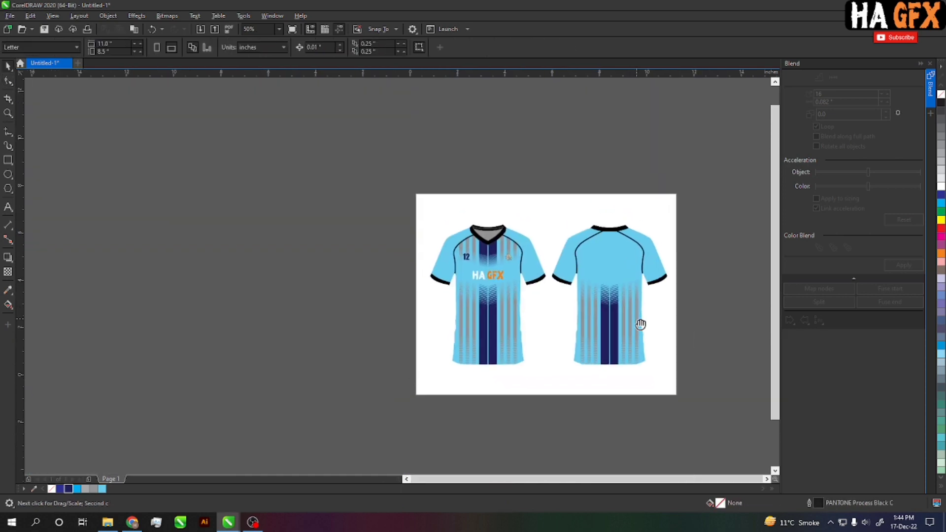
drag(425, 183, 654, 354)
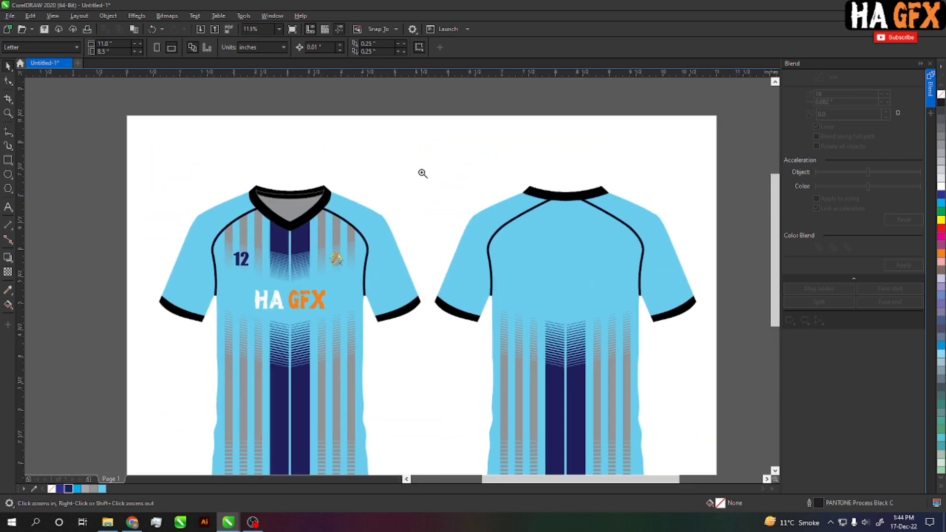
Type a 'TEAM NAME' text line beside the back jersey.
drag(429, 167, 706, 375)
right_click(613, 210)
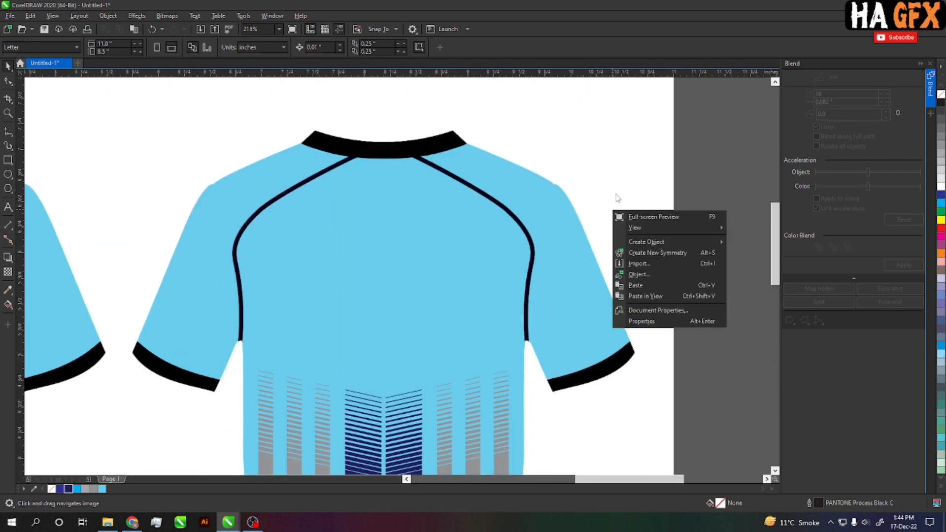
click(9, 206)
click(599, 221)
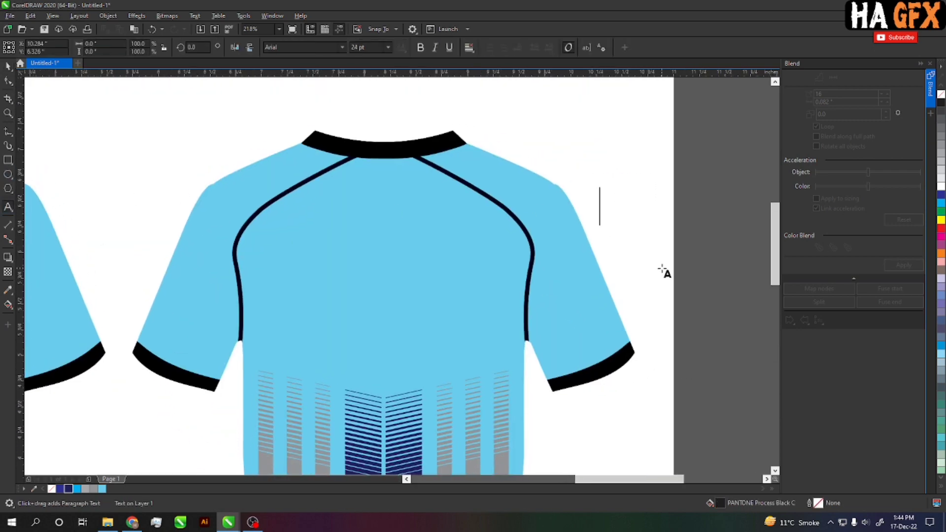
text(tea)
key(BackSpace)
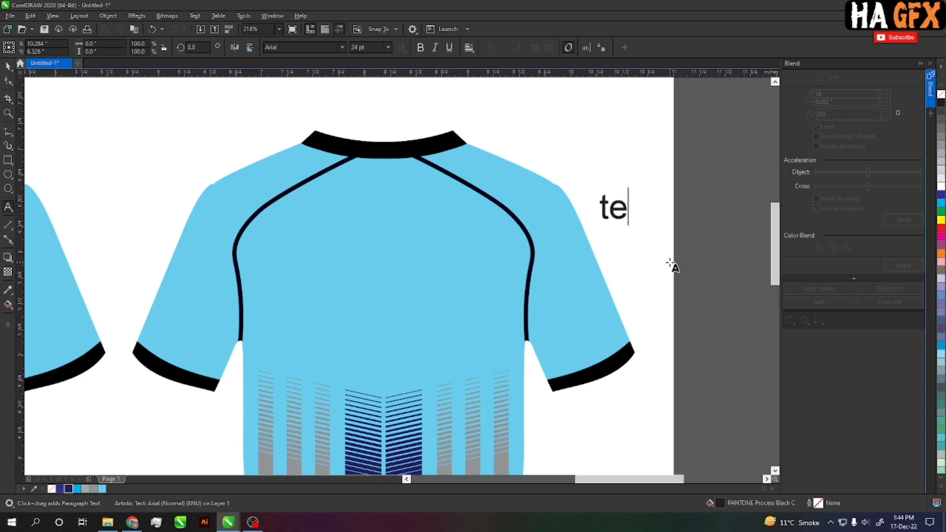
key(BackSpace)
key(BackSpace)
text(TEAM )
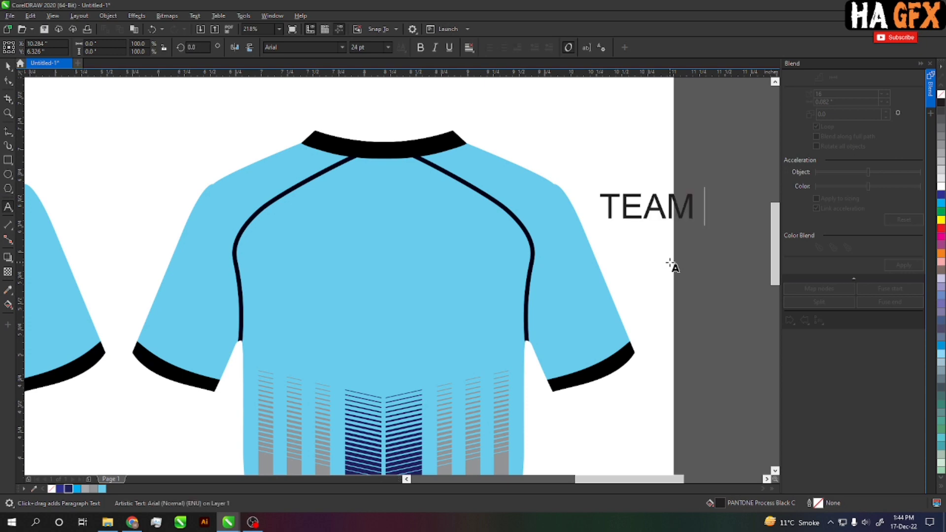
text(NAME)
key(ctrl+space)
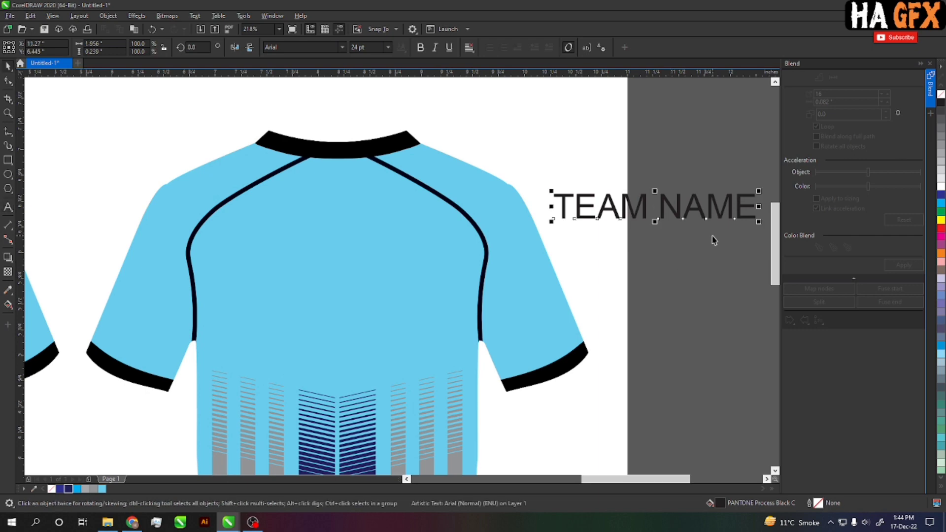
Set TEAM NAME to XpressiveBlack, stretch it across the upper back, and duplicate it below.
click(342, 47)
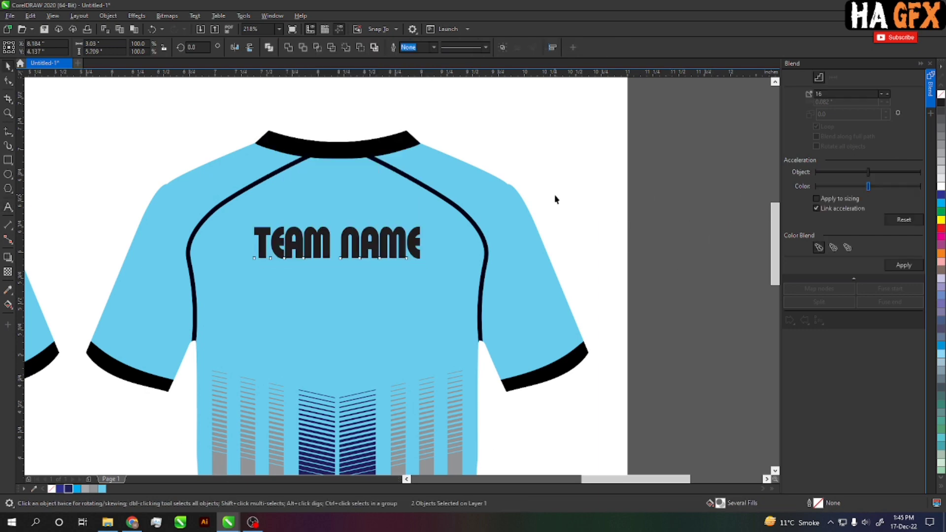
click(555, 199)
mouse_move(400, 245)
mouse_down()
mouse_move(400, 234)
mouse_move(436, 236)
mouse_up()
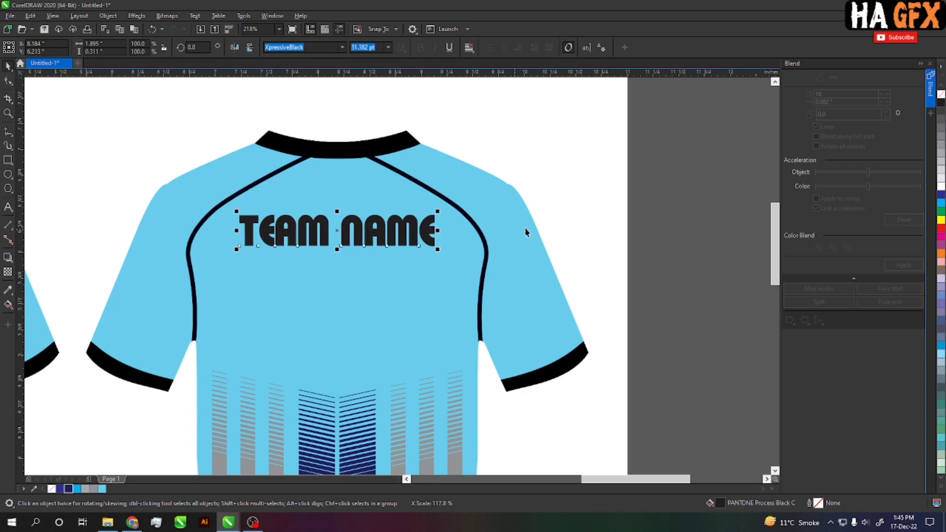
click(597, 229)
mouse_move(409, 267)
mouse_down()
mouse_move(420, 244)
mouse_move(428, 280)
mouse_move(252, 275)
mouse_up()
click(401, 220)
double_click(441, 268)
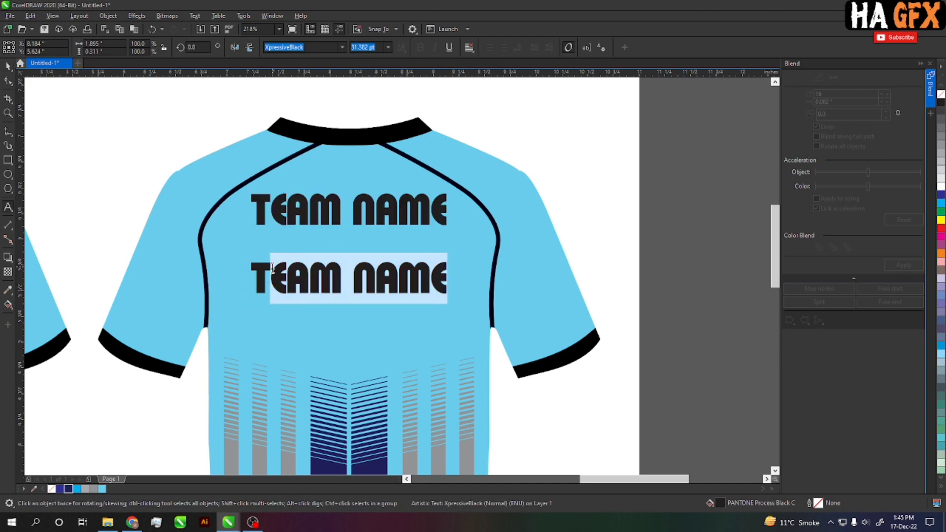
Change the duplicate line to 12 and tighten the gap between its digits.
text(I2)
key(Escape)
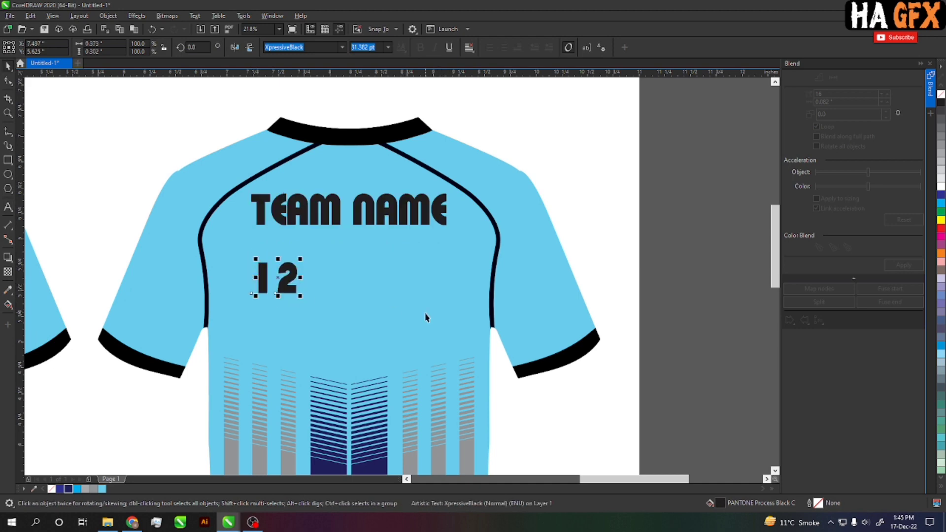
scroll(426, 317, down, 4)
drag(387, 261, 536, 367)
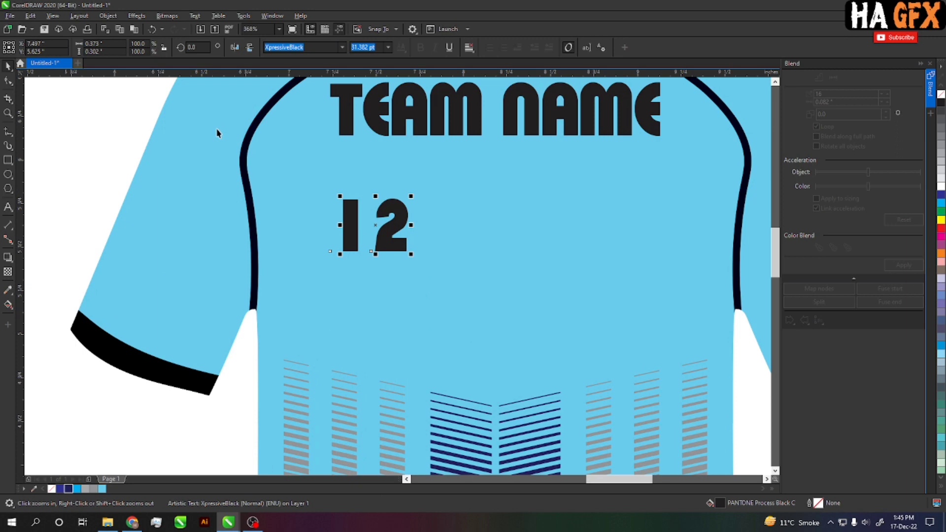
click(11, 82)
drag(372, 253, 359, 251)
key(space)
Centre the 12 under TEAM NAME, then enlarge it and stretch it taller.
scroll(374, 293, down, 2)
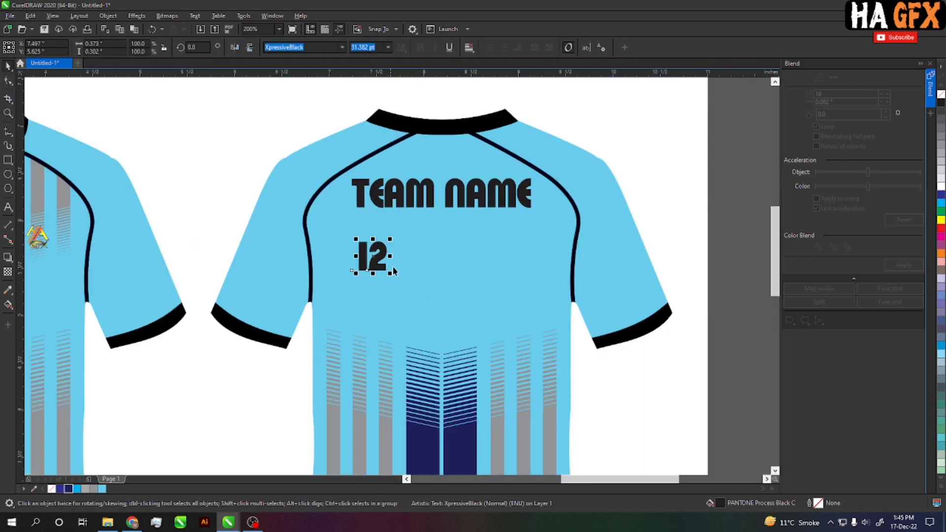
shift+click(428, 211)
key(c)
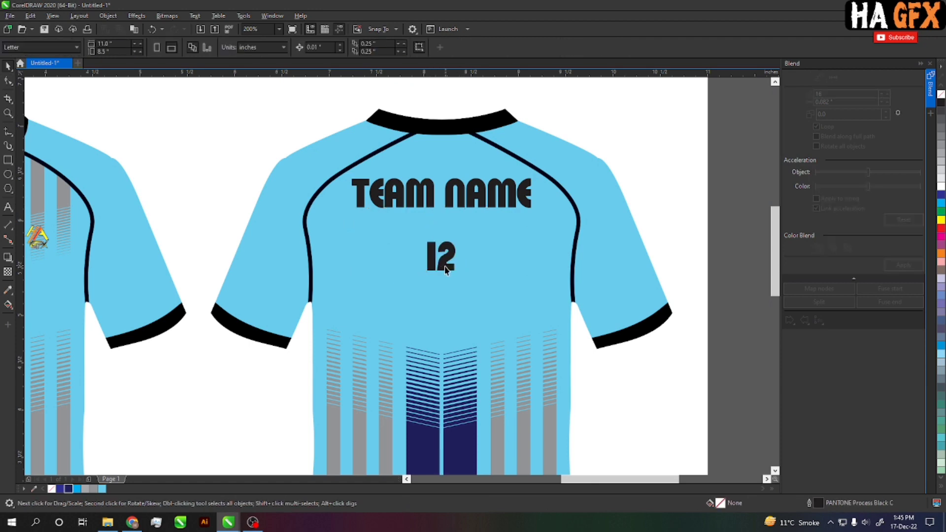
click(441, 256)
drag(459, 273, 477, 295)
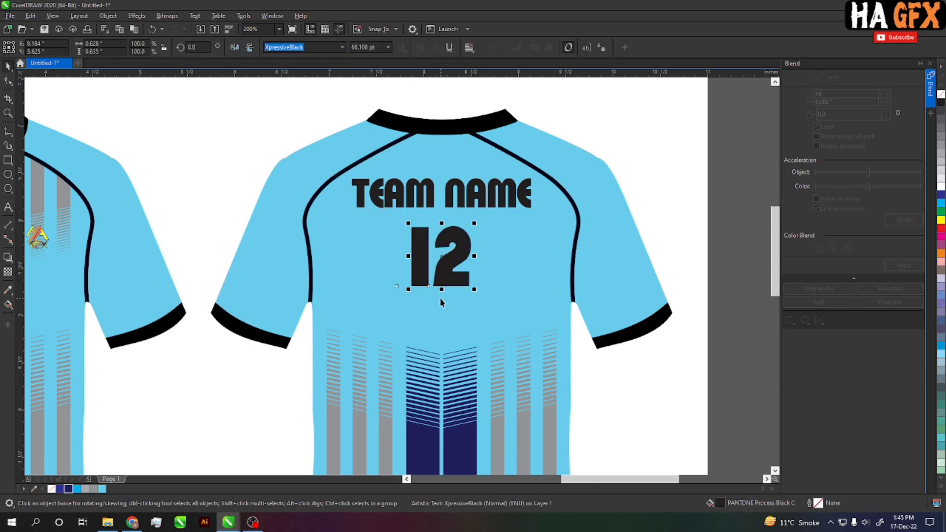
drag(441, 292, 444, 316)
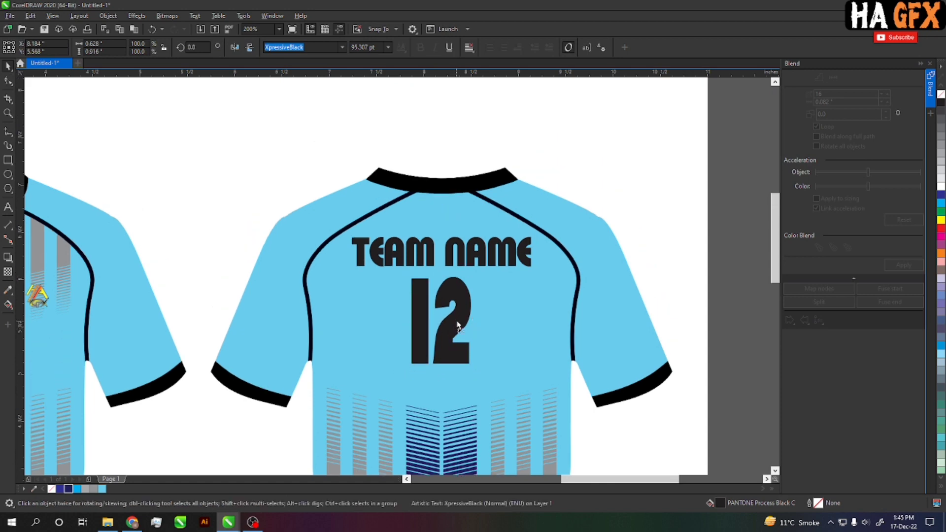
Place a copy of the HA GFX logo below the 12.
scroll(132, 318, left, 3)
mouse_move(135, 303)
mouse_down()
mouse_move(640, 340)
mouse_move(593, 311)
mouse_up()
scroll(592, 315, up, 2)
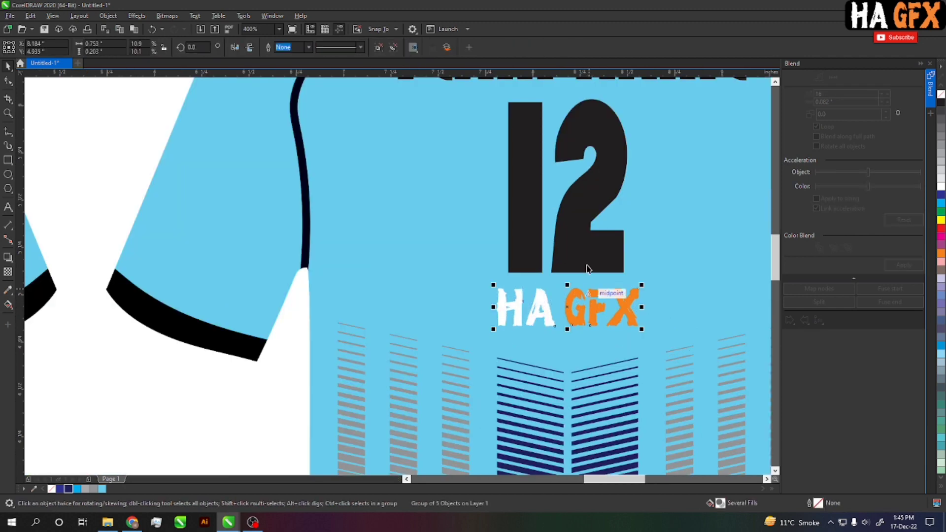
Fill both TEAM NAME and 12 with navy from the colour palette.
click(594, 192)
scroll(594, 192, down, 2)
shift+click(604, 184)
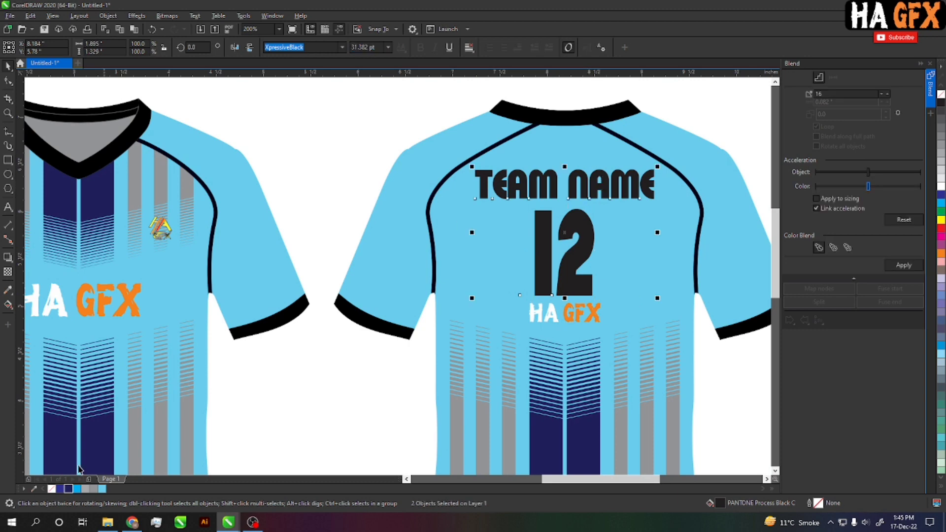
click(69, 489)
click(336, 408)
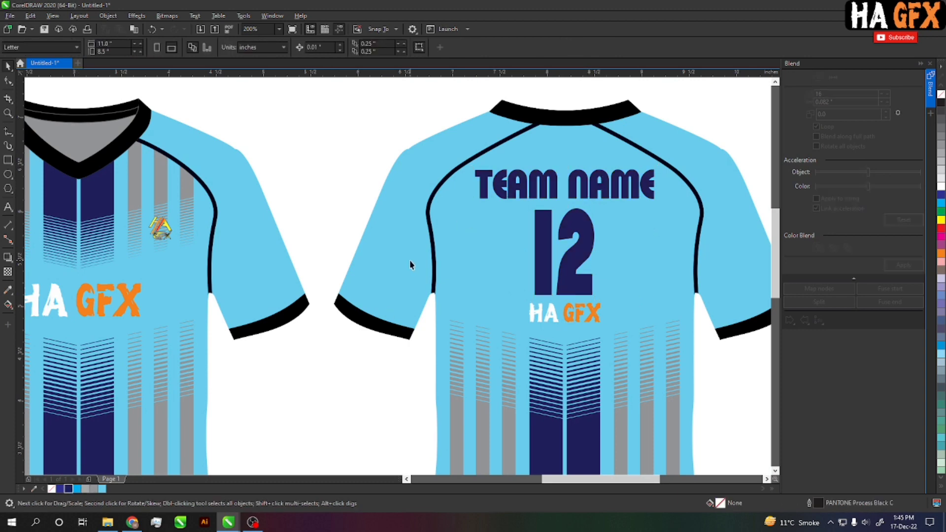
scroll(412, 264, down, 3)
scroll(436, 273, up, 1)
drag(380, 291, 387, 300)
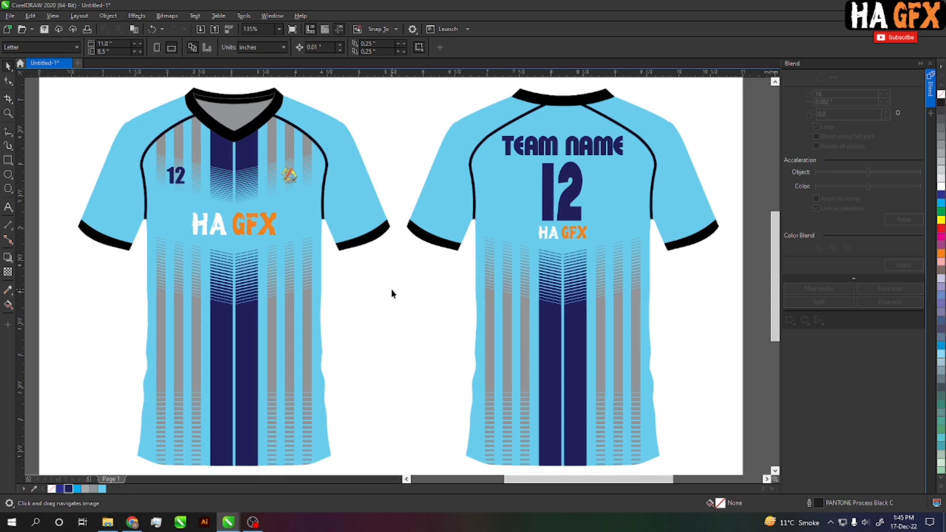
Fill the front jersey's collar and both sleeve cuffs navy.
click(258, 130)
click(68, 489)
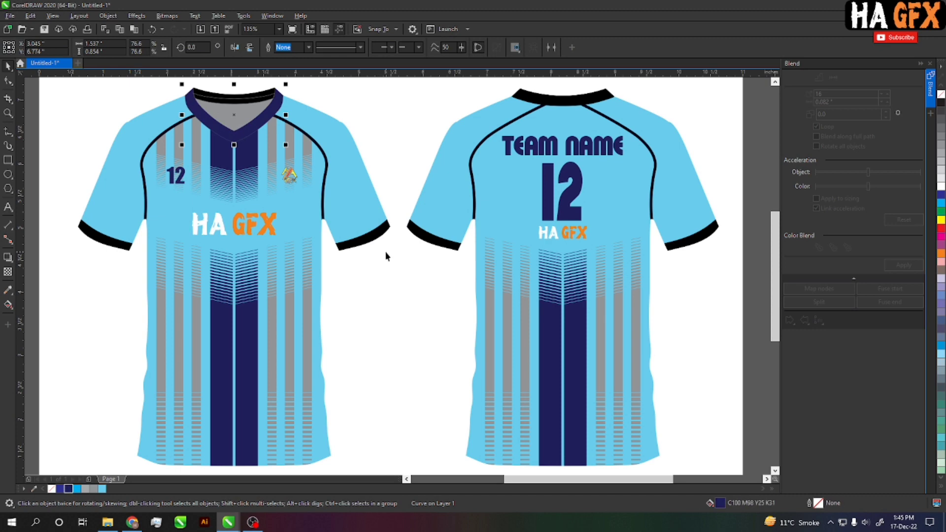
click(329, 213)
key(ctrl+r)
drag(74, 284, 131, 208)
key(ctrl+r)
Repeat the navy fill on both of the back jersey's sleeve cuffs.
mouse_move(410, 300)
mouse_down()
mouse_move(390, 228)
mouse_move(495, 302)
mouse_up()
key(ctrl+r)
click(399, 259)
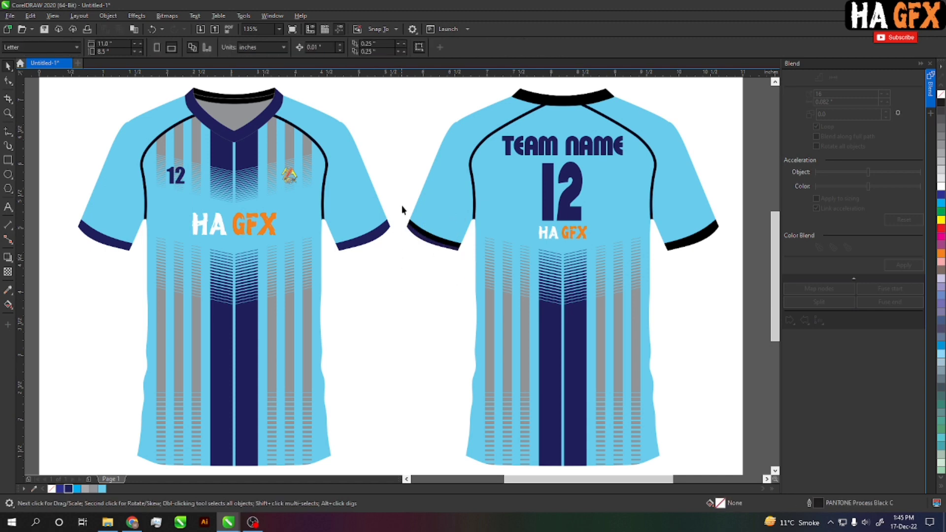
drag(402, 210, 461, 282)
drag(726, 286, 656, 216)
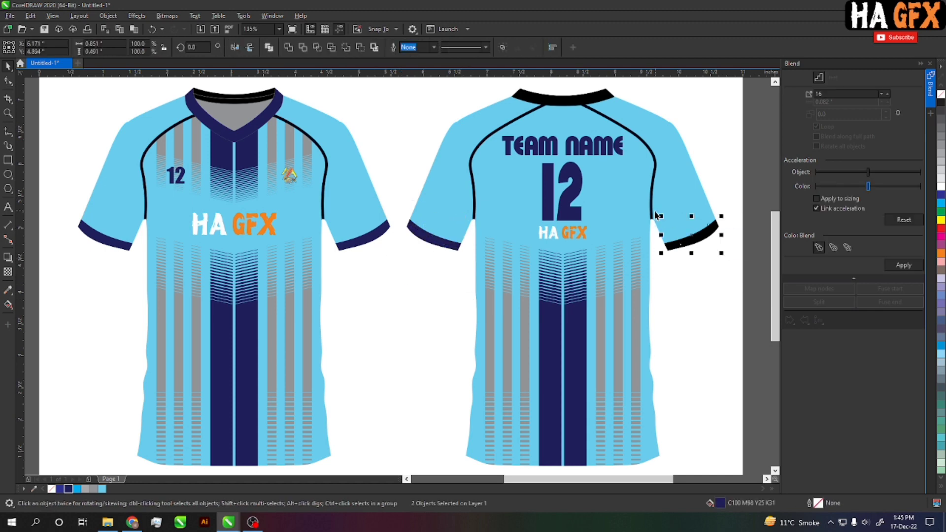
key(ctrl+r)
Repeat the navy fill on the back collar and the front collar's inner band.
scroll(651, 187, up, 2)
drag(644, 148, 475, 188)
key(ctrl+r)
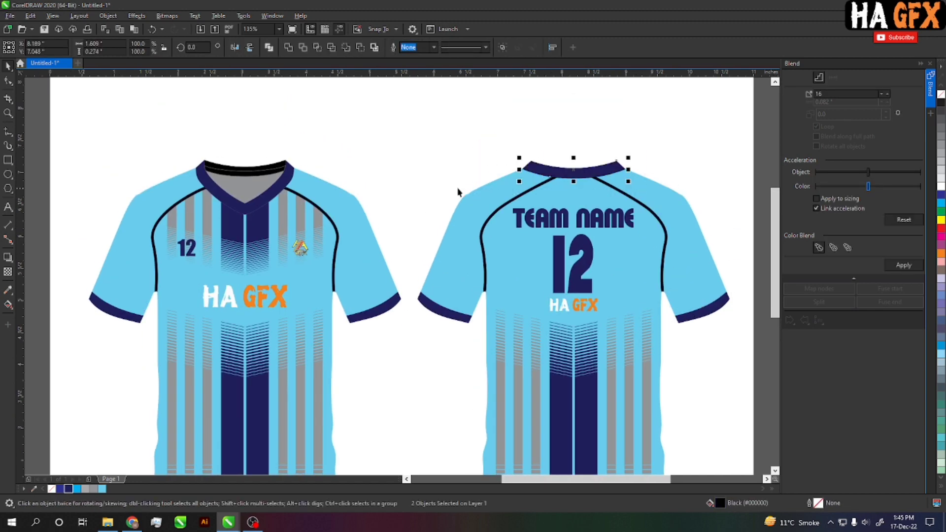
scroll(451, 189, up, 1)
click(328, 177)
scroll(327, 191, up, 4)
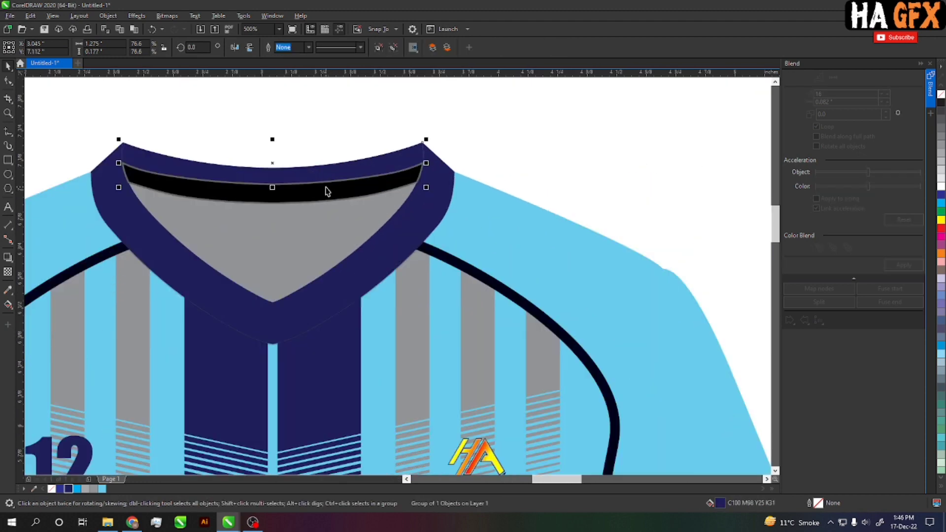
key(ctrl+r)
Close the Blend docker.
click(486, 169)
scroll(487, 170, down, 5)
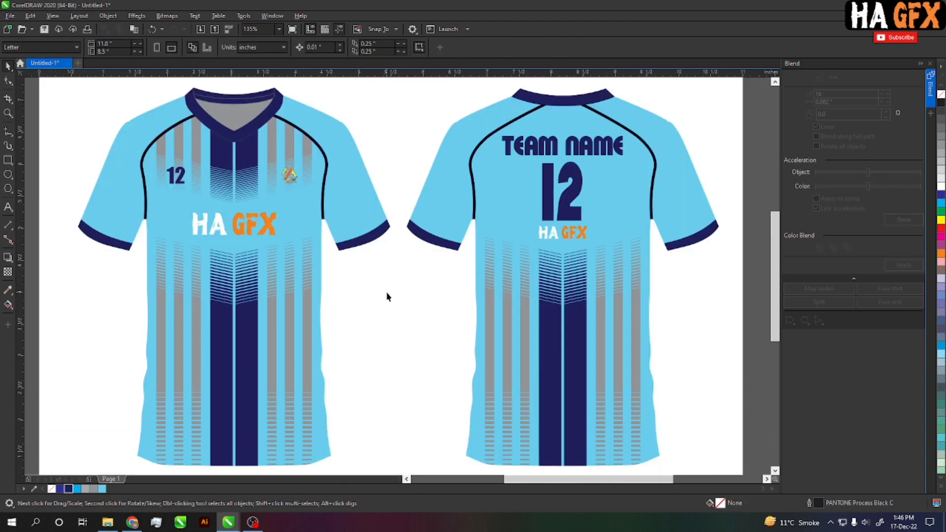
click(930, 64)
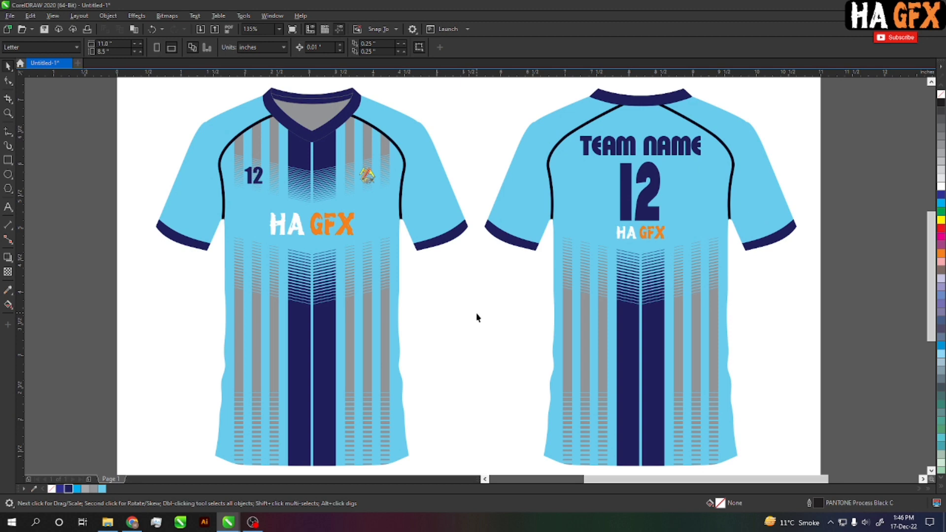
View the finished sky-blue and navy jerseys in Full-Screen Preview (F9).
key(F9)
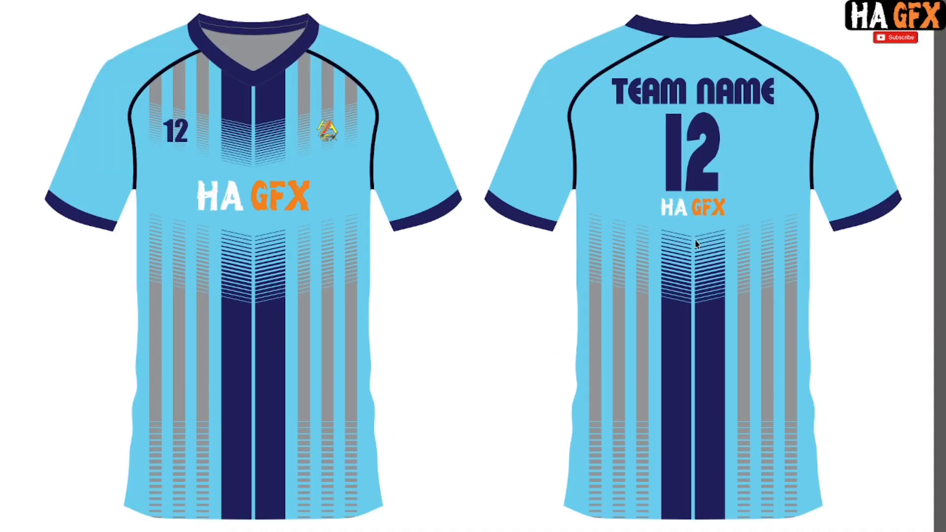